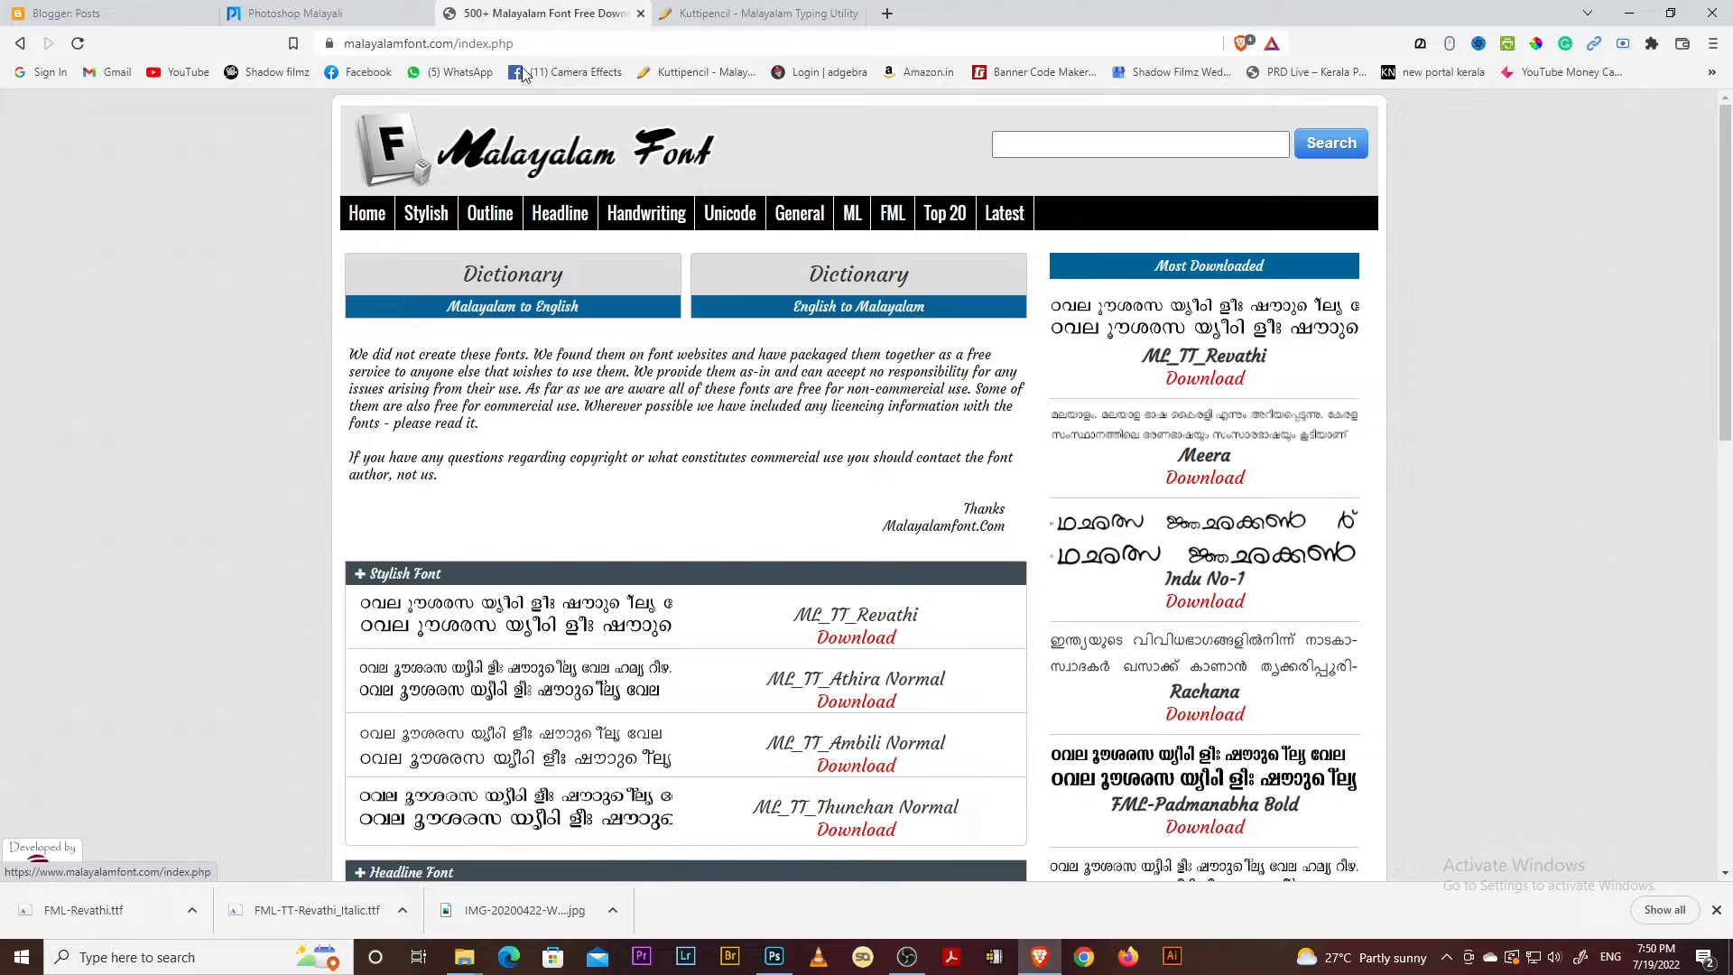
left_click(494, 46)
key("End")
left_click_drag(524, 47, 397, 51)
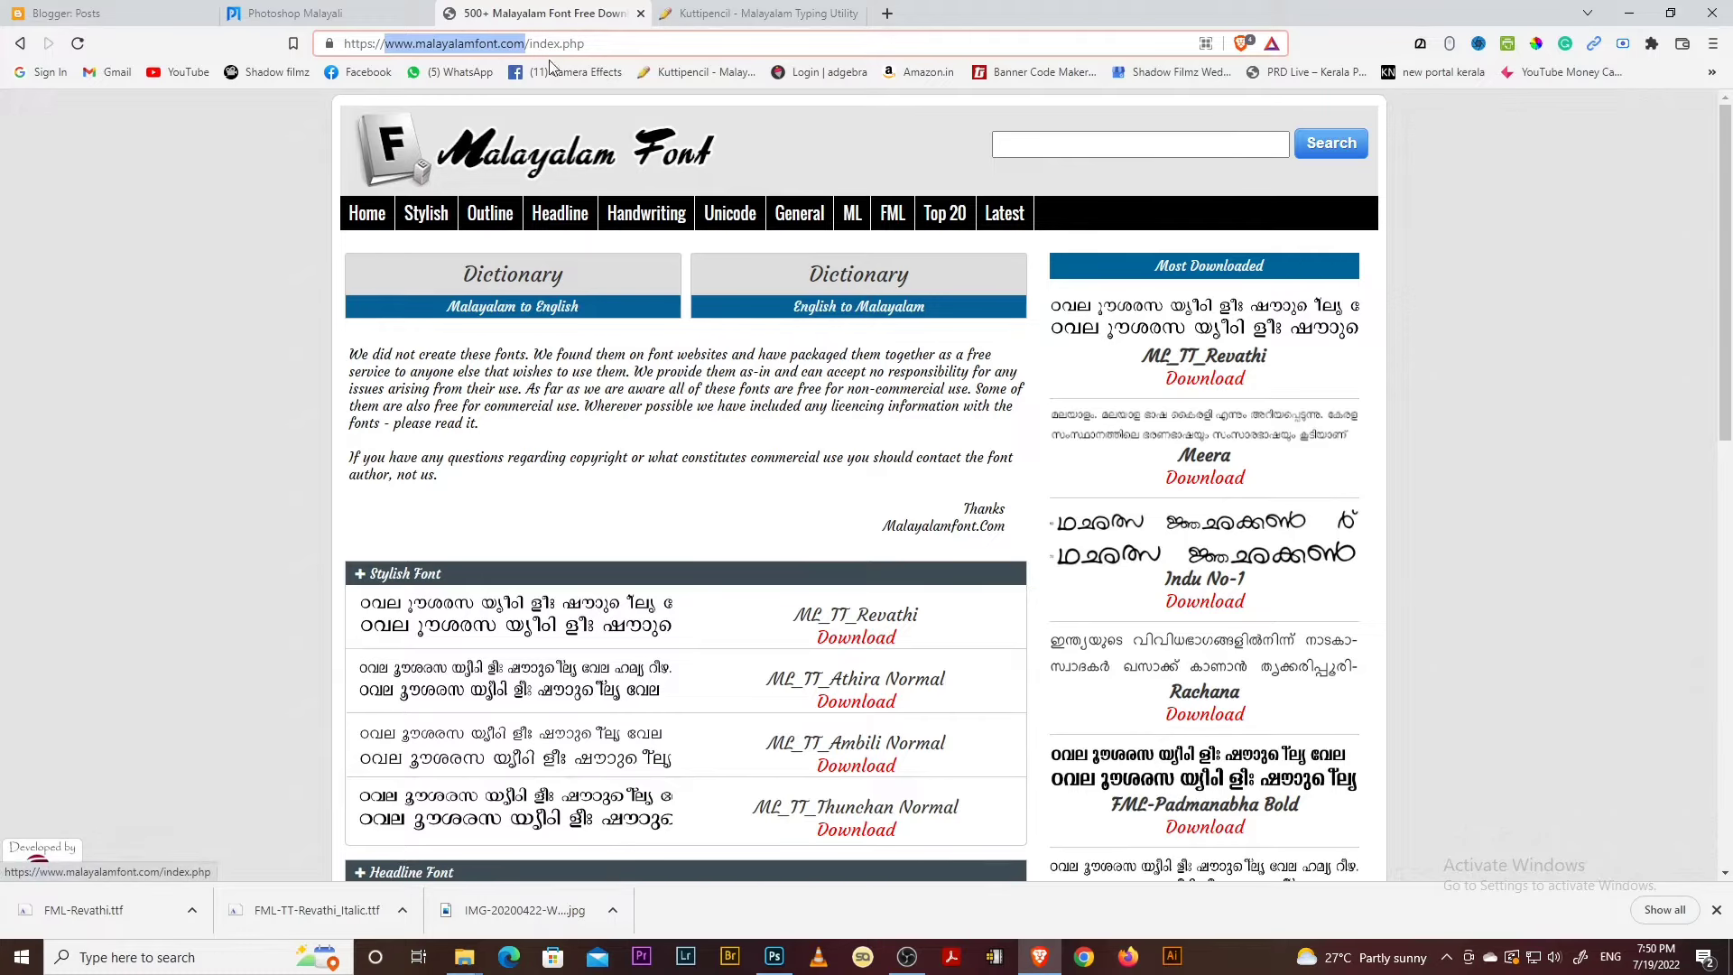
left_click(596, 42)
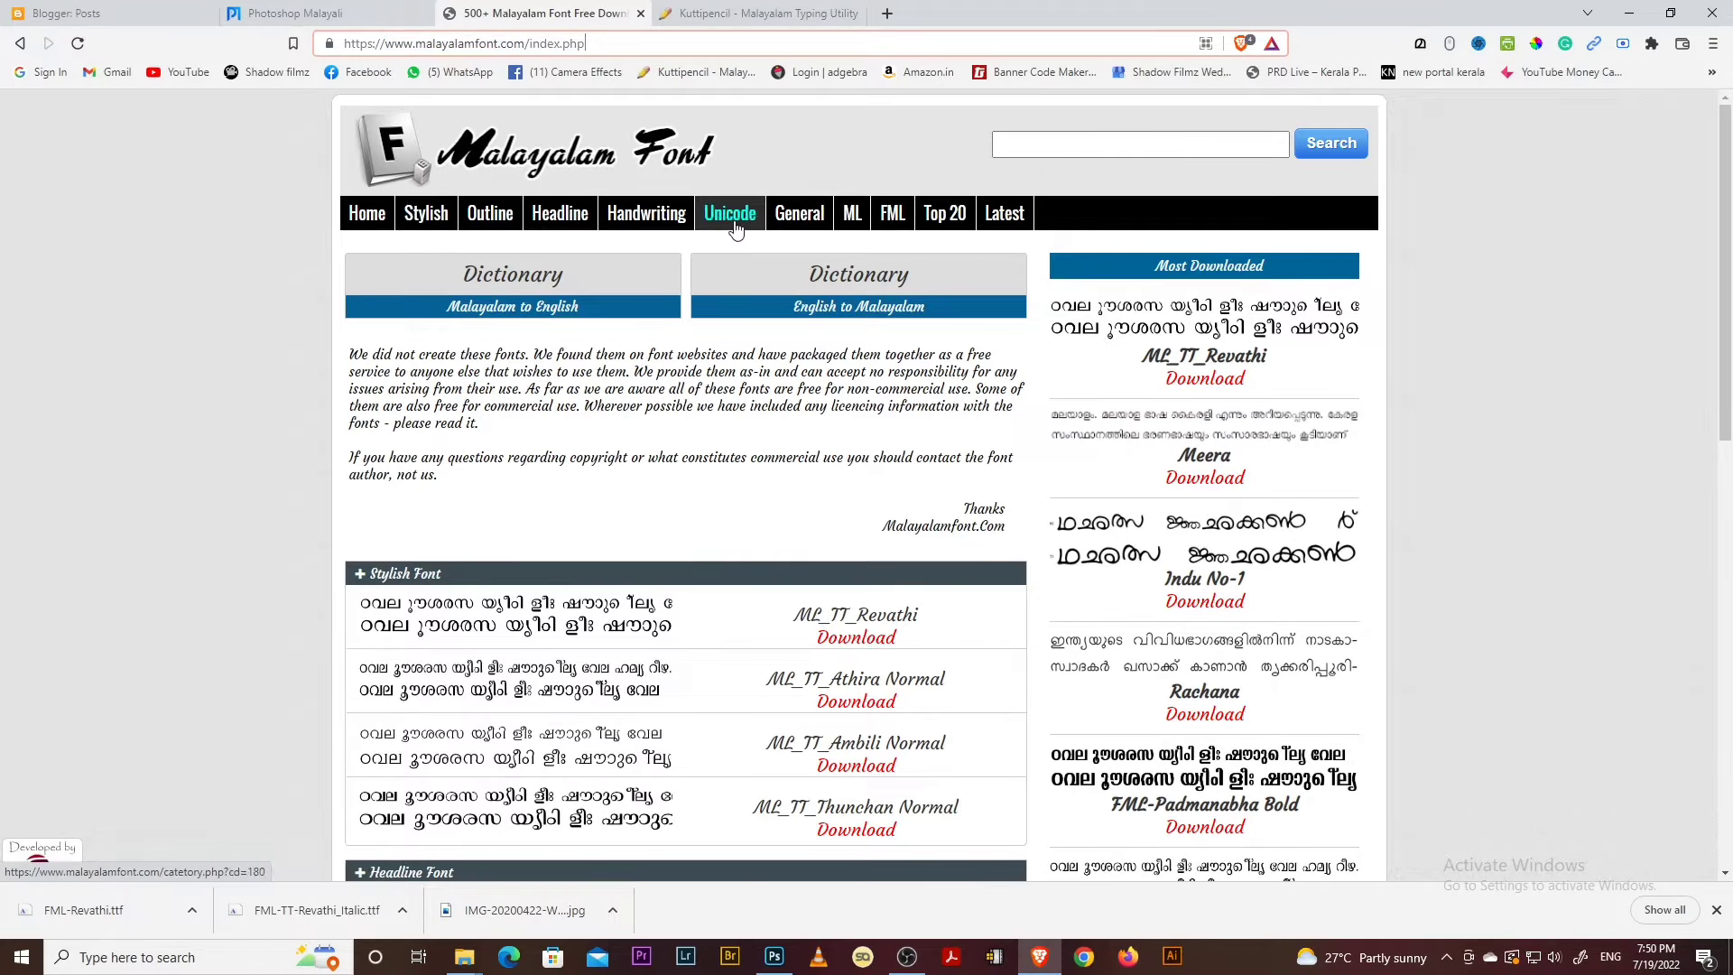
Open the FML font category and look through the fonts on its first page and page 5
left_click(901, 223)
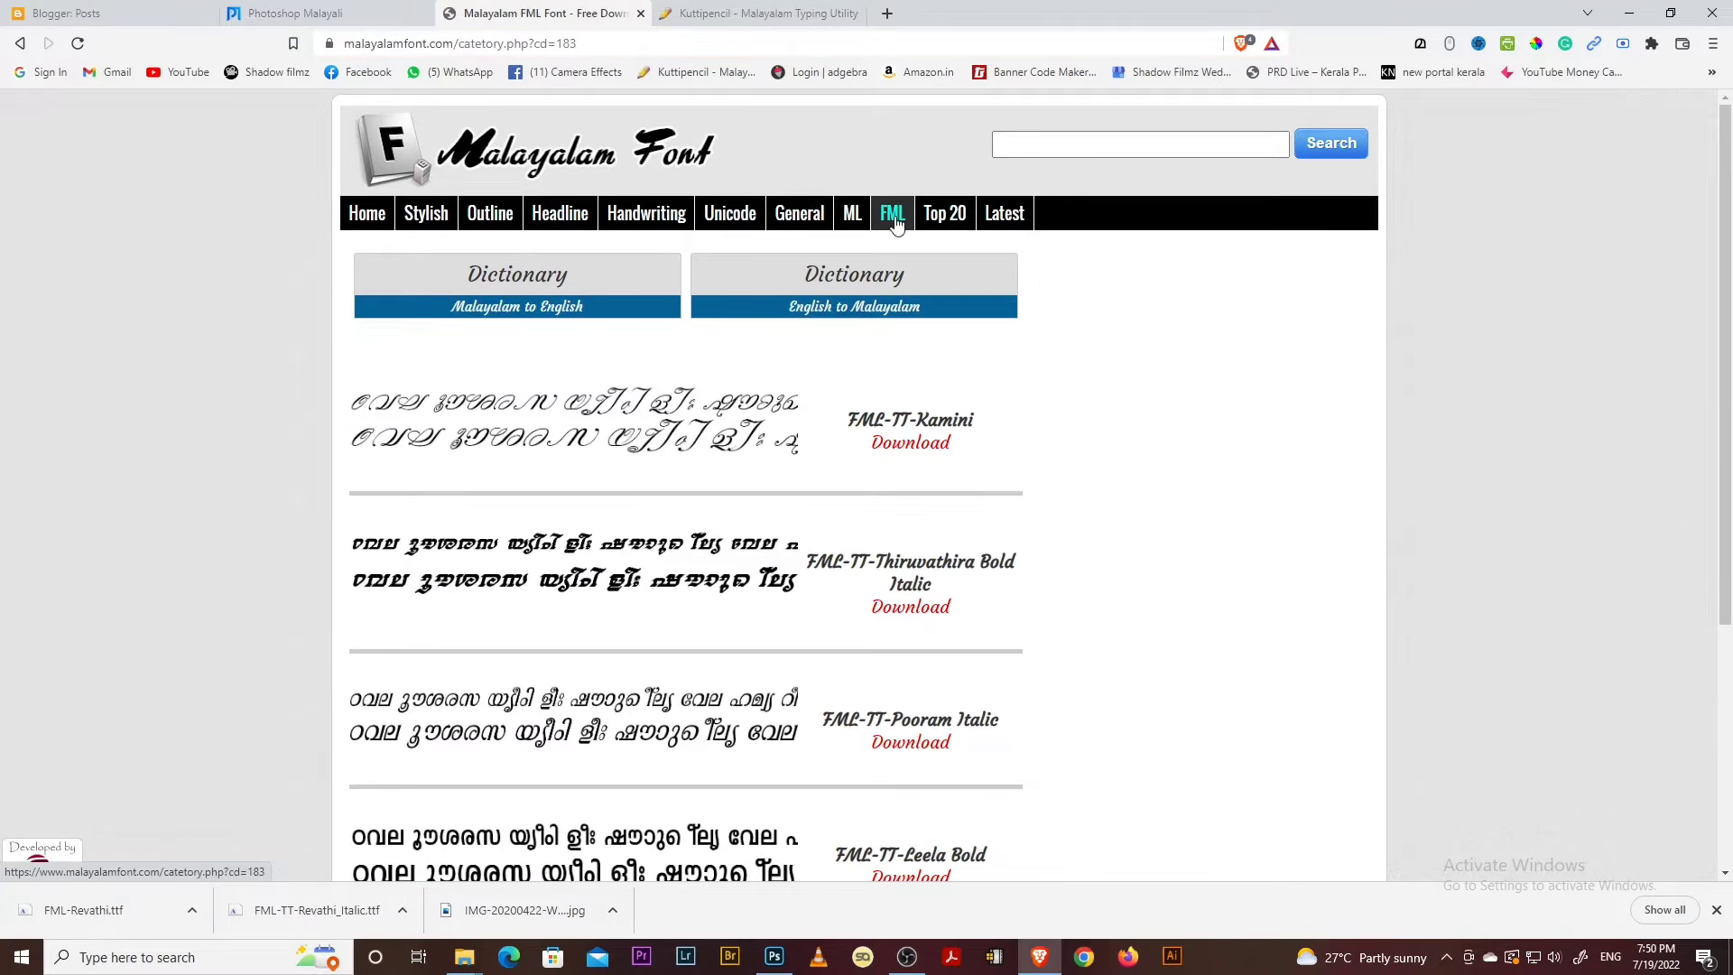
scroll(858, 407, "down", 5)
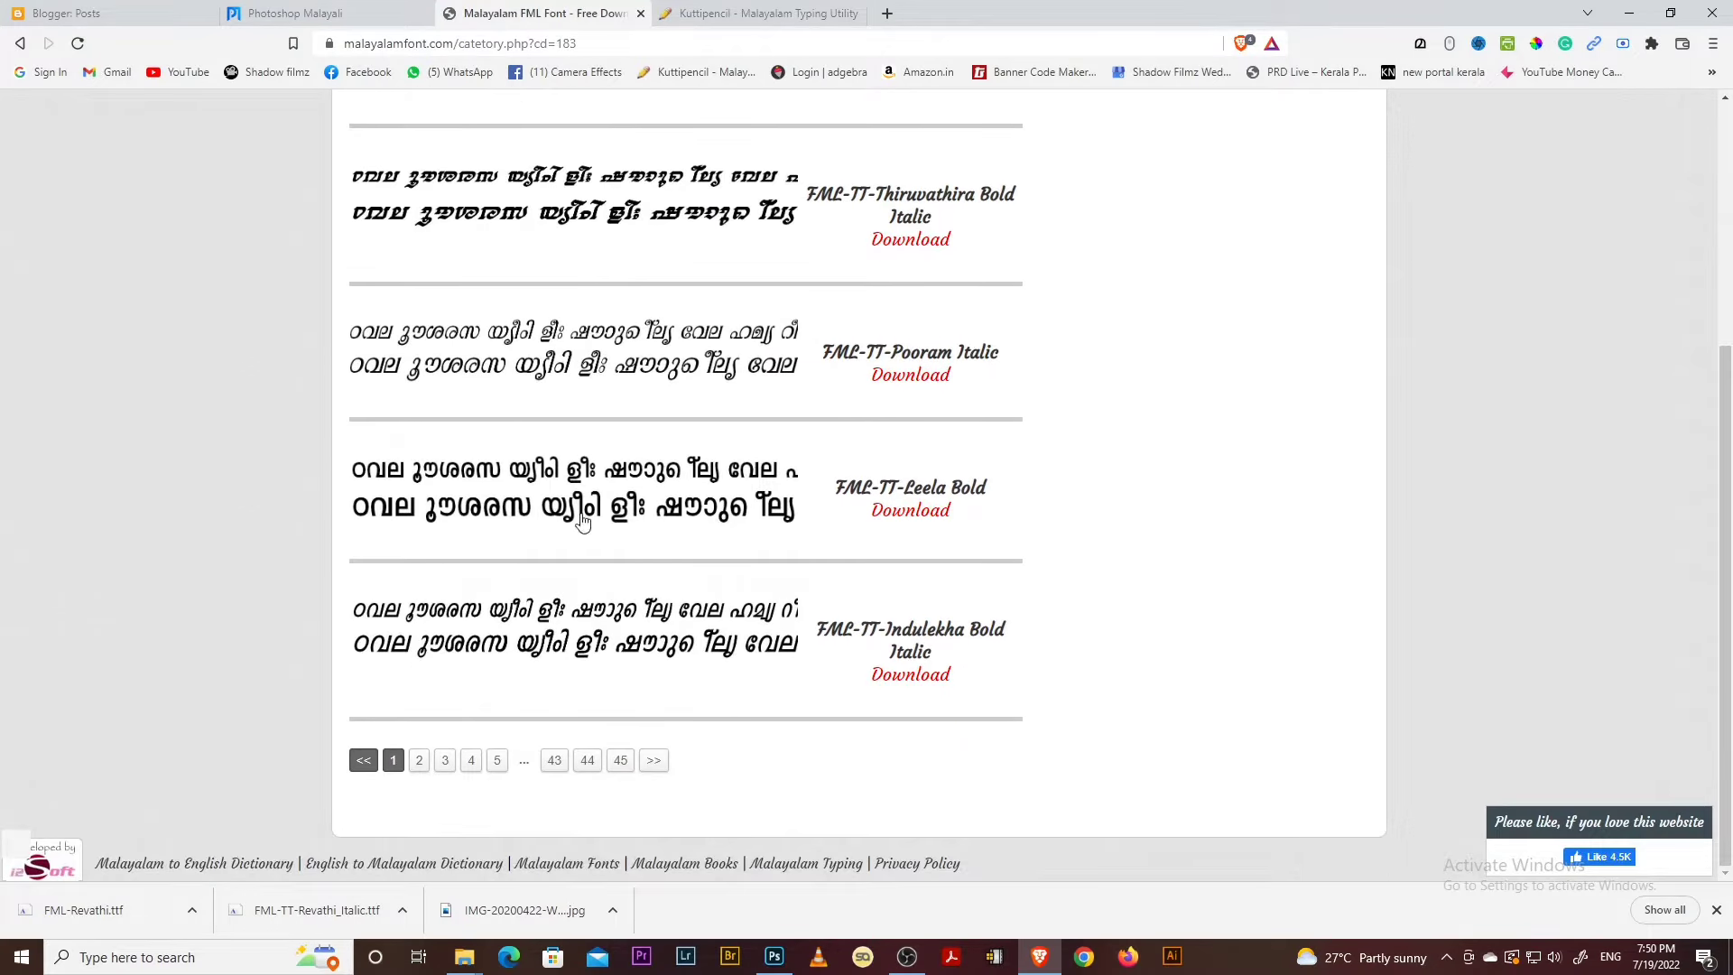
left_click(497, 761)
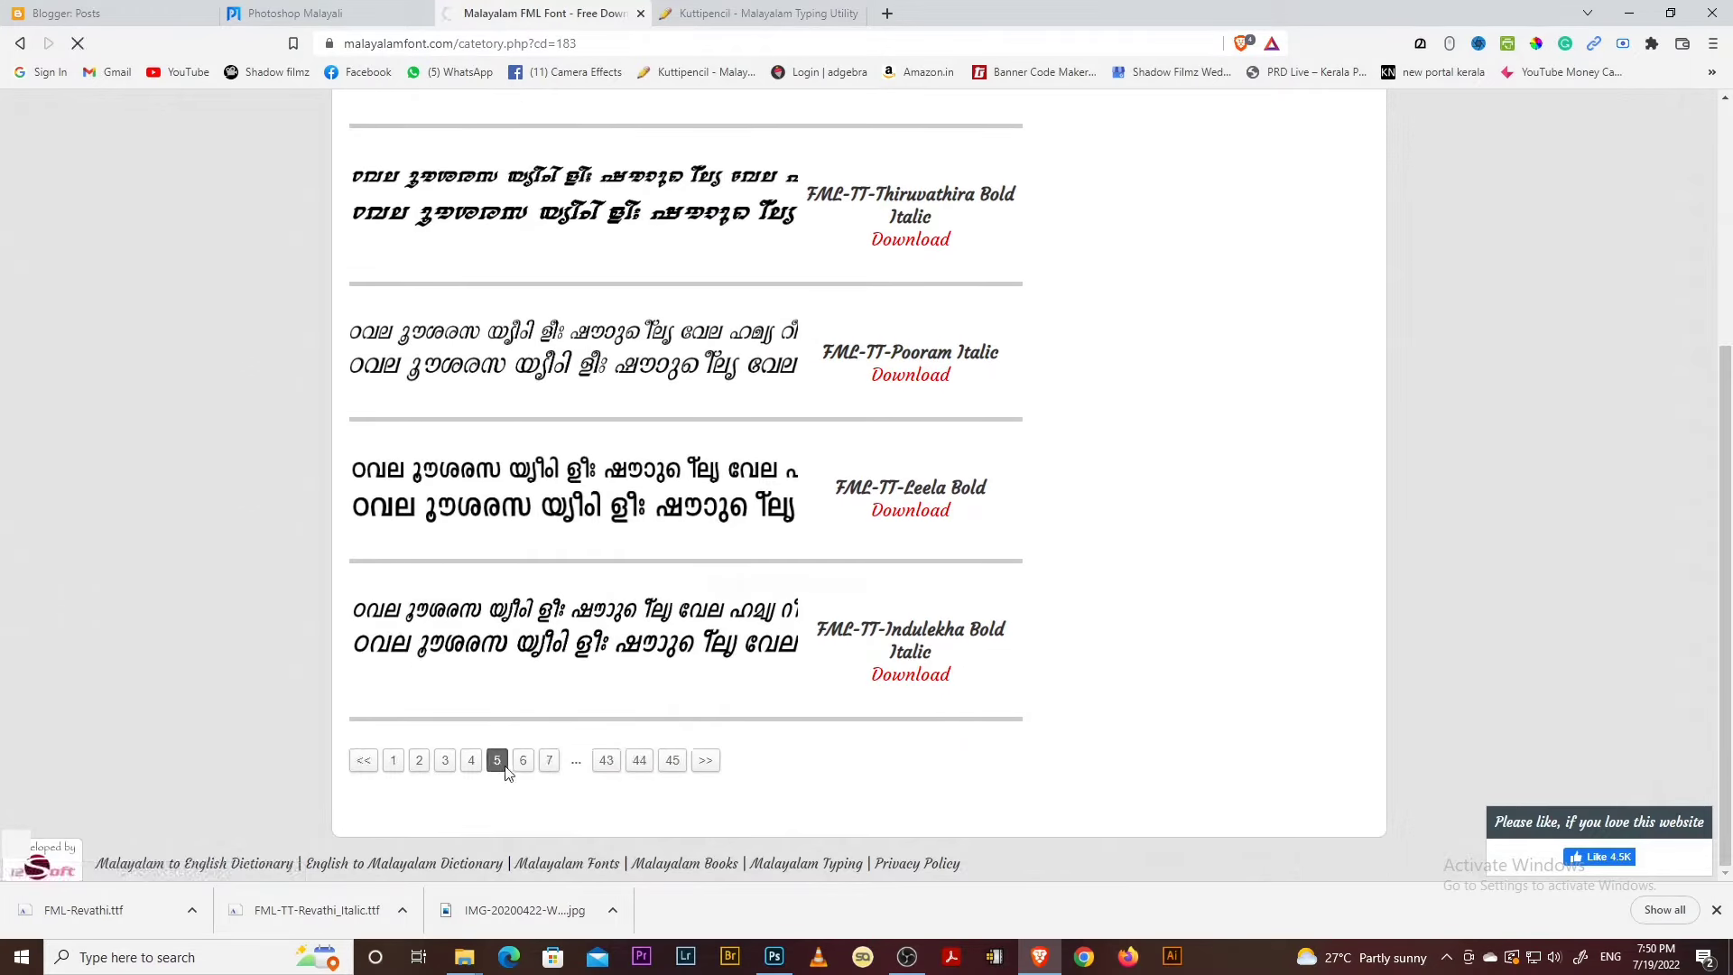
scroll(686, 451, "down", 5)
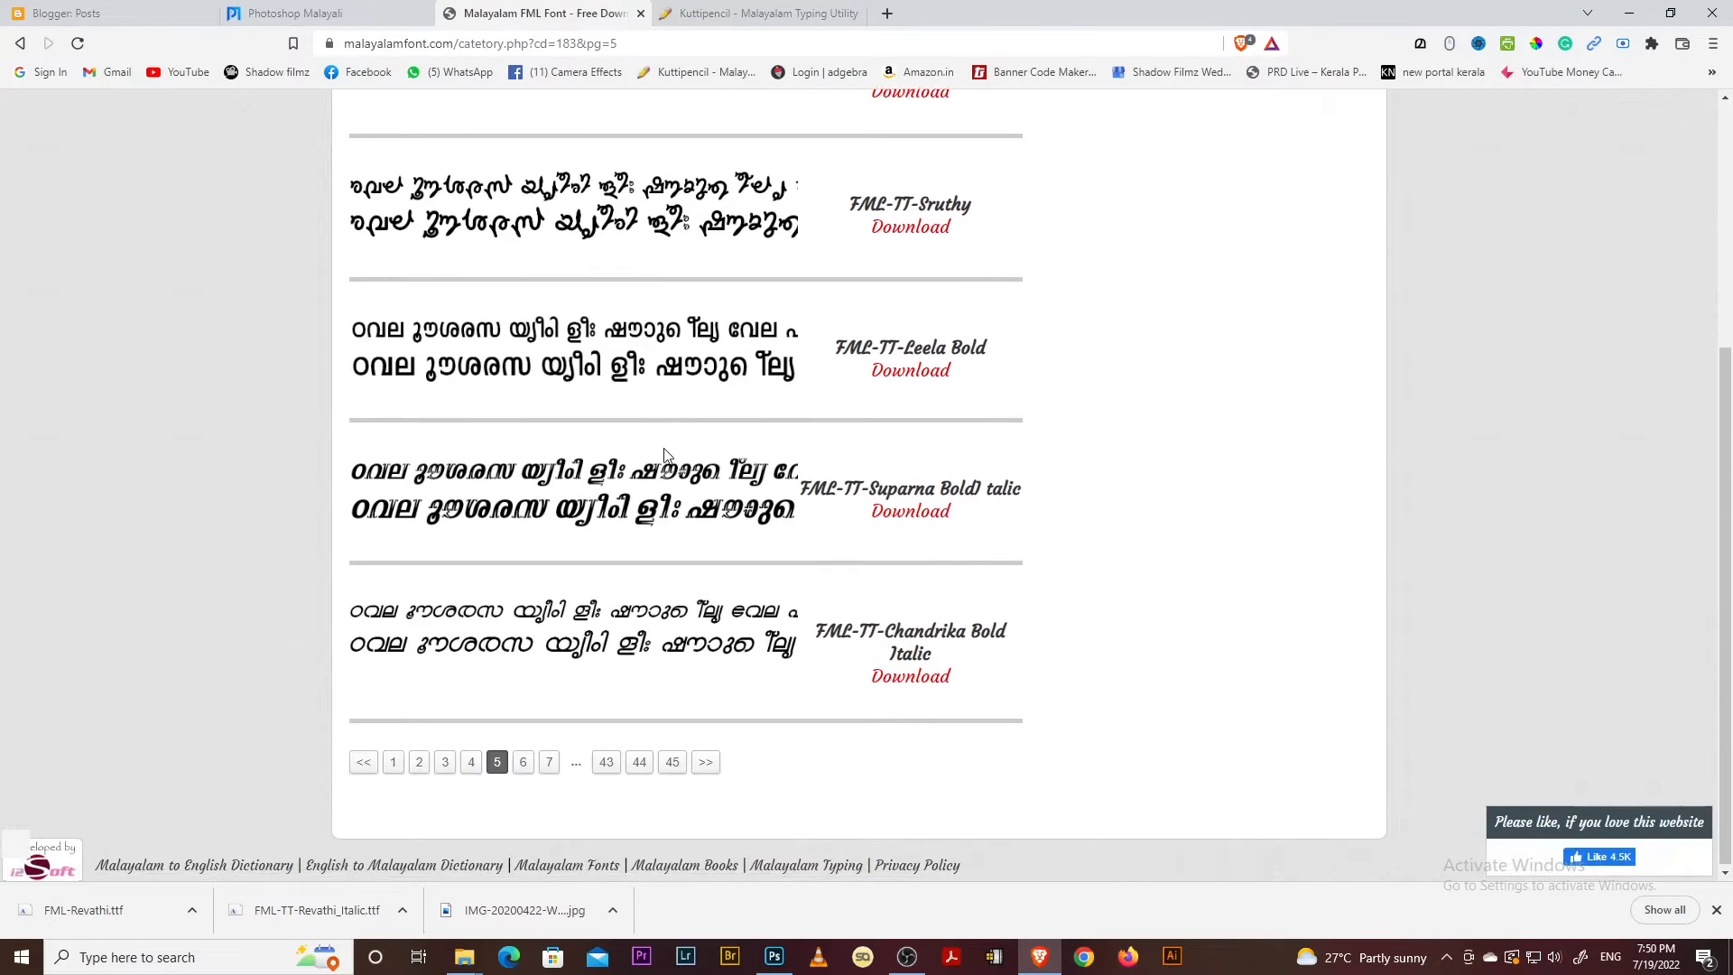
Look through the FML fonts listed on page 43
left_click(607, 761)
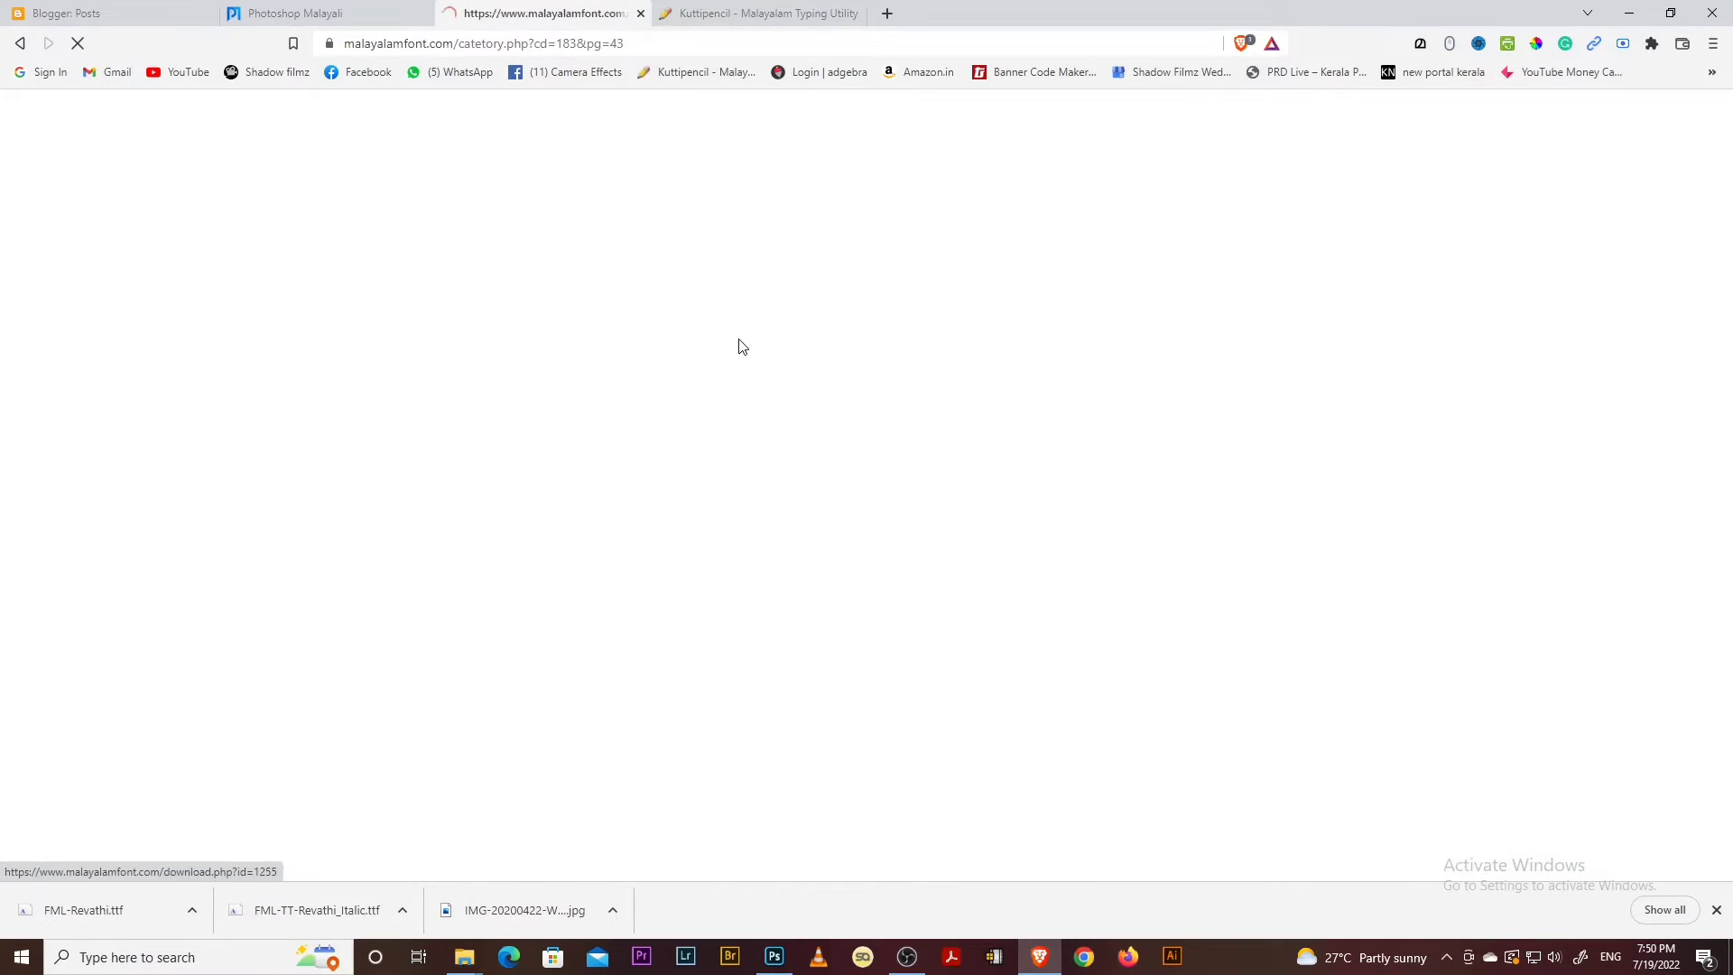
scroll(710, 287, "down", 2)
scroll(710, 287, "down", 2)
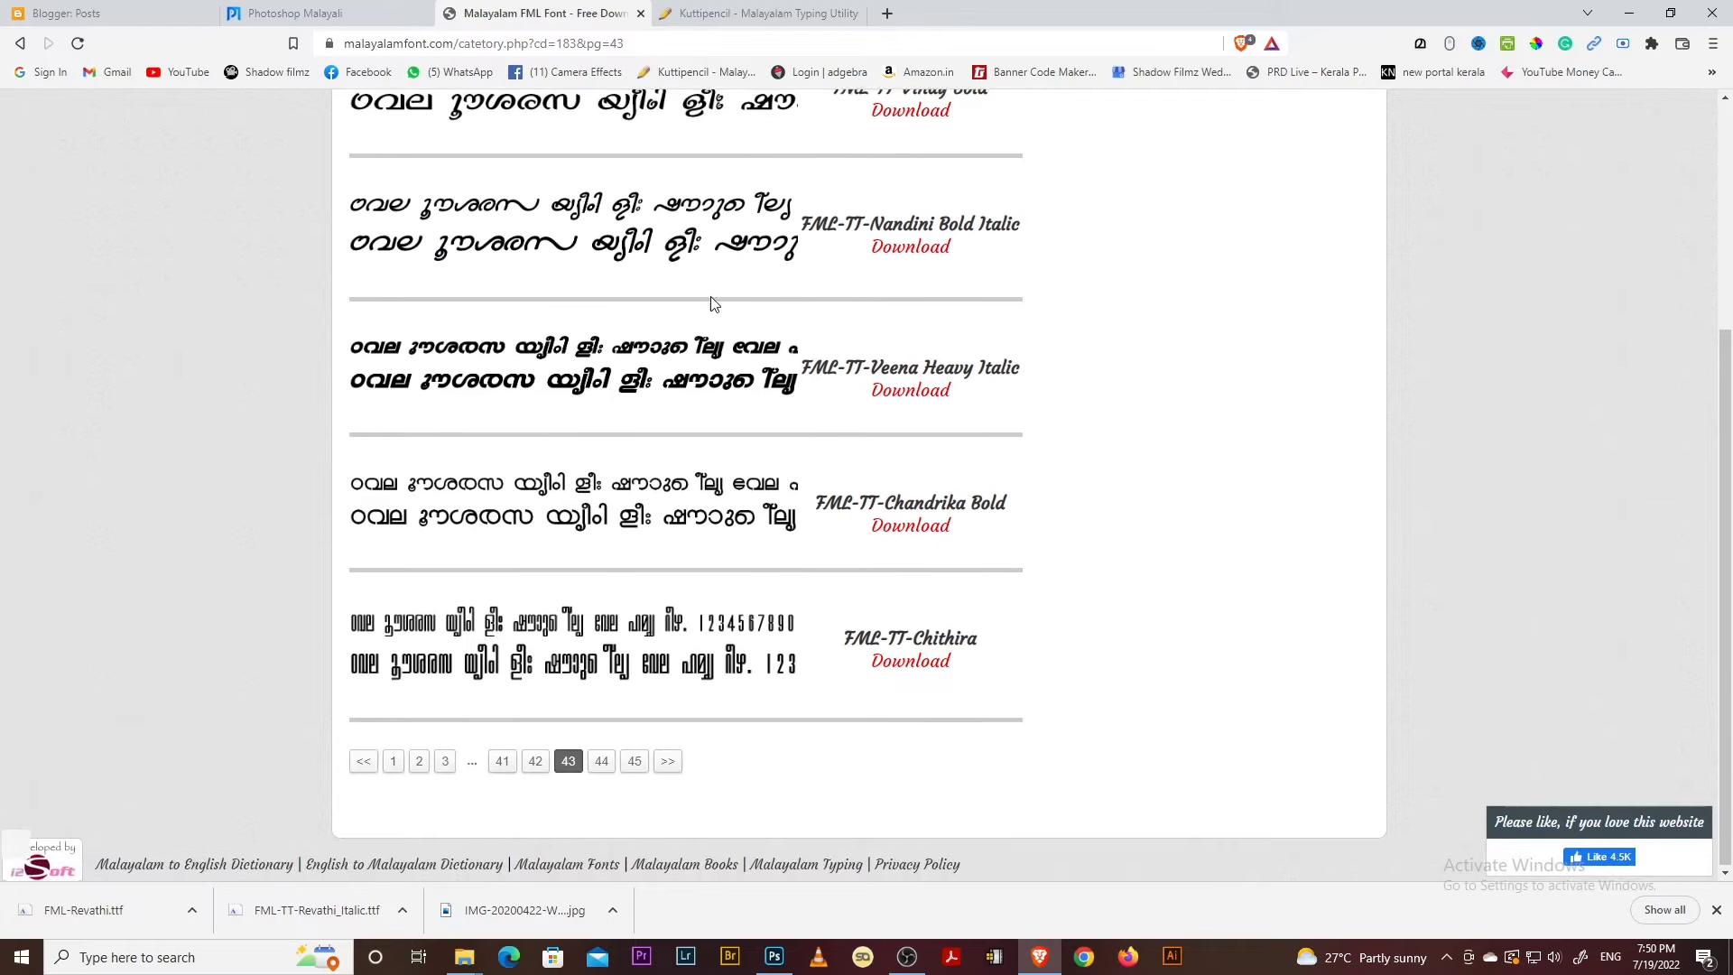
scroll(713, 302, "up", 4)
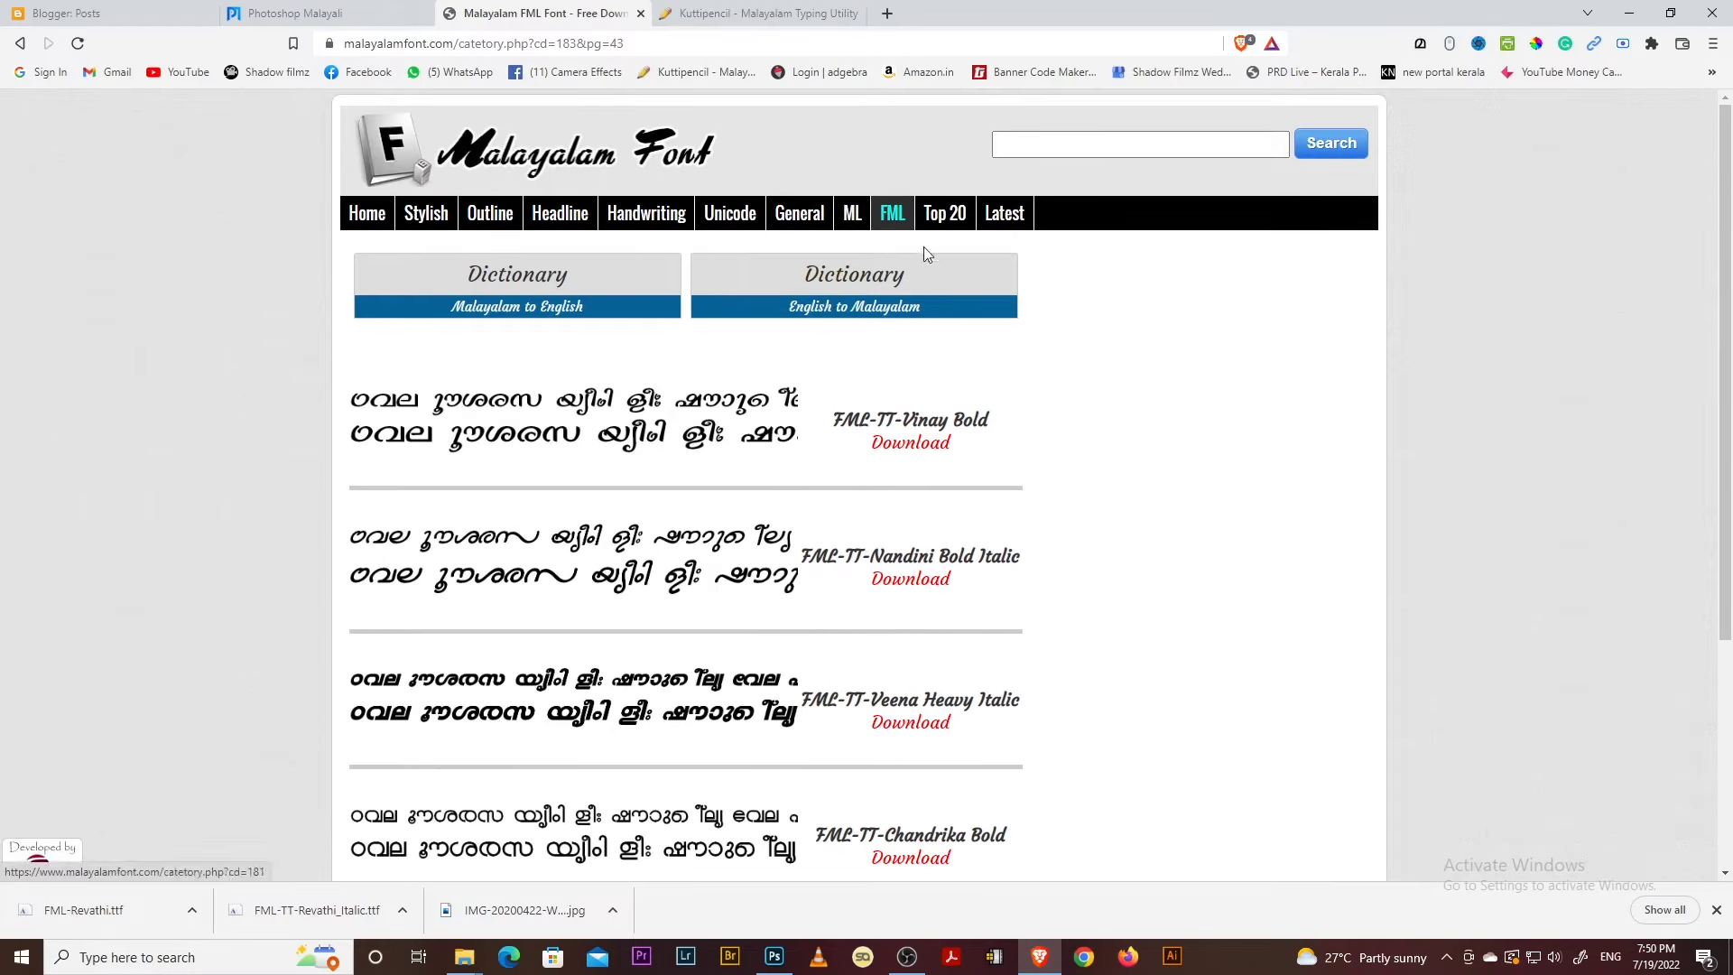
scroll(817, 451, "down", 3)
scroll(809, 443, "down", 1)
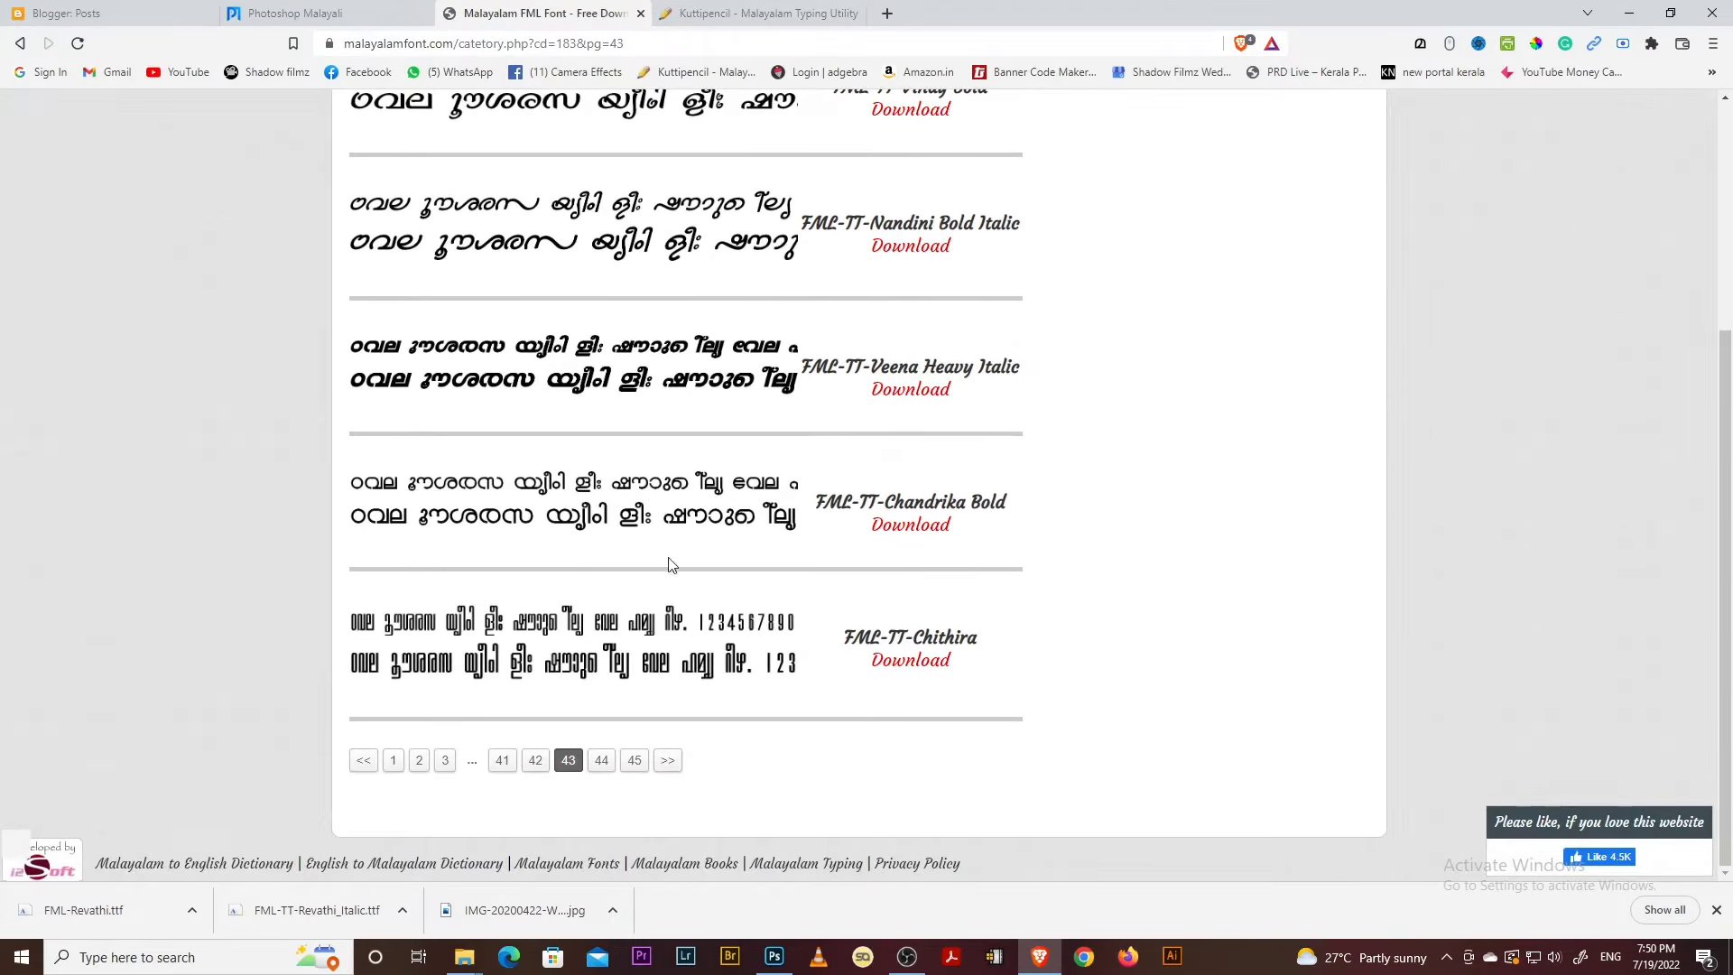
scroll(681, 510, "up", 2)
scroll(650, 649, "down", 2)
Go to page 44 of the FML fonts and open the download page of FML-TT-Malavika Bold
left_click(601, 762)
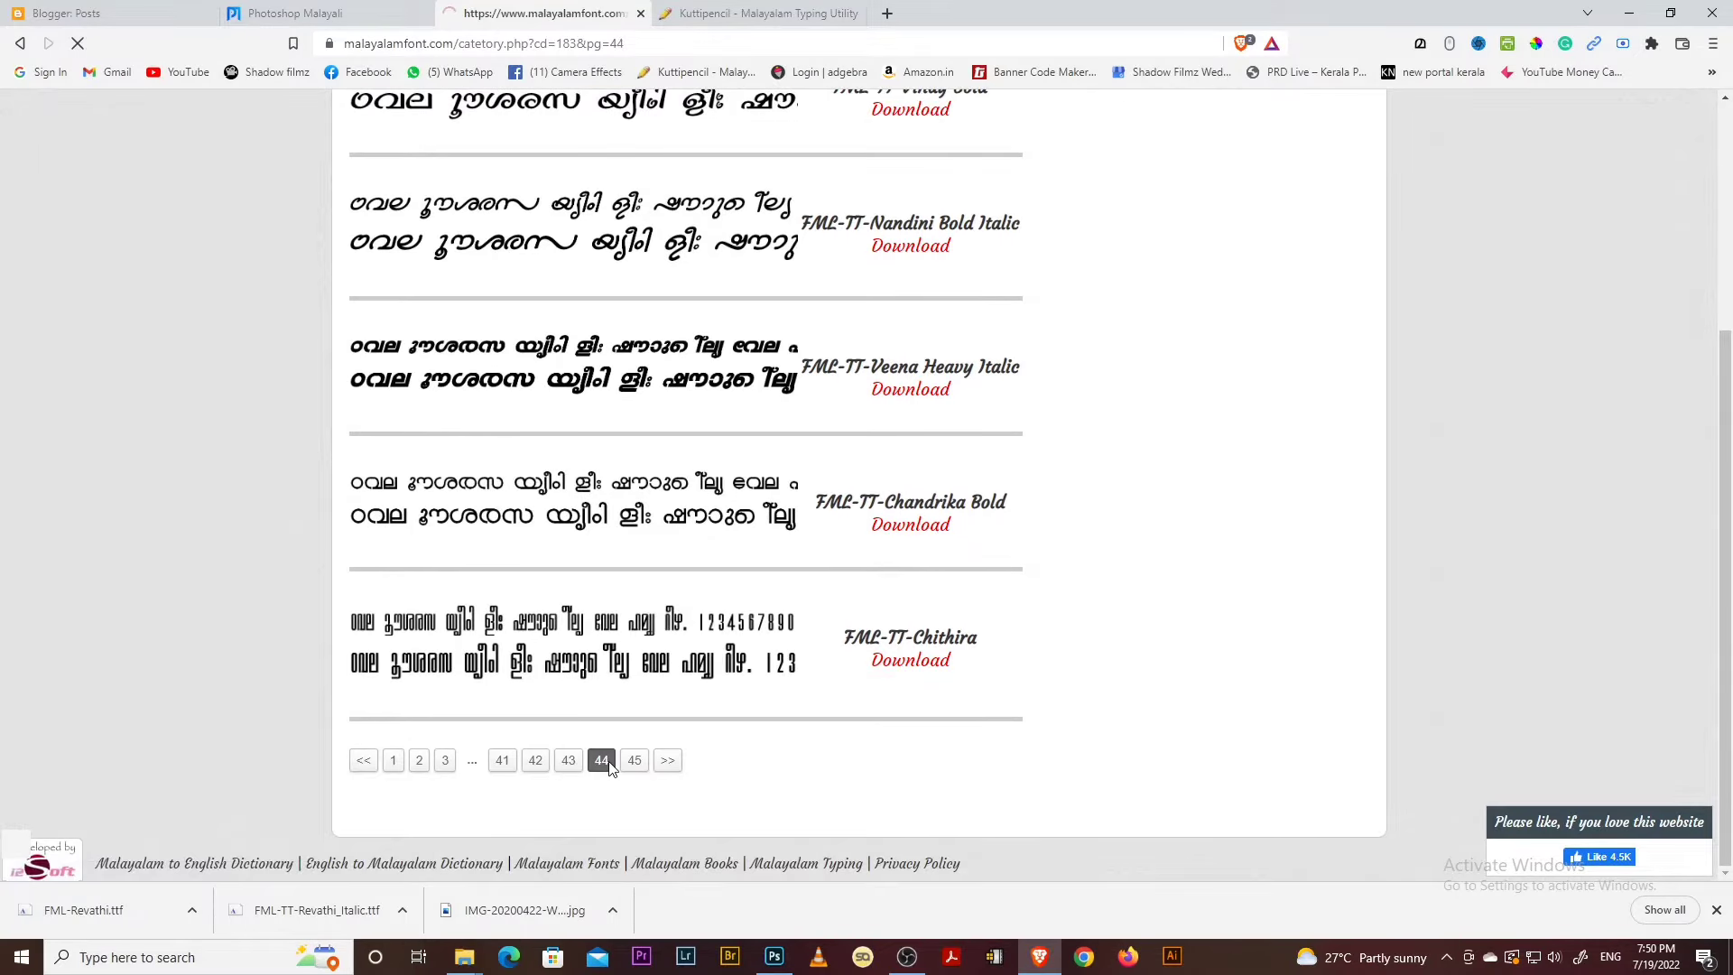
scroll(627, 425, "down", 2)
scroll(627, 424, "down", 1)
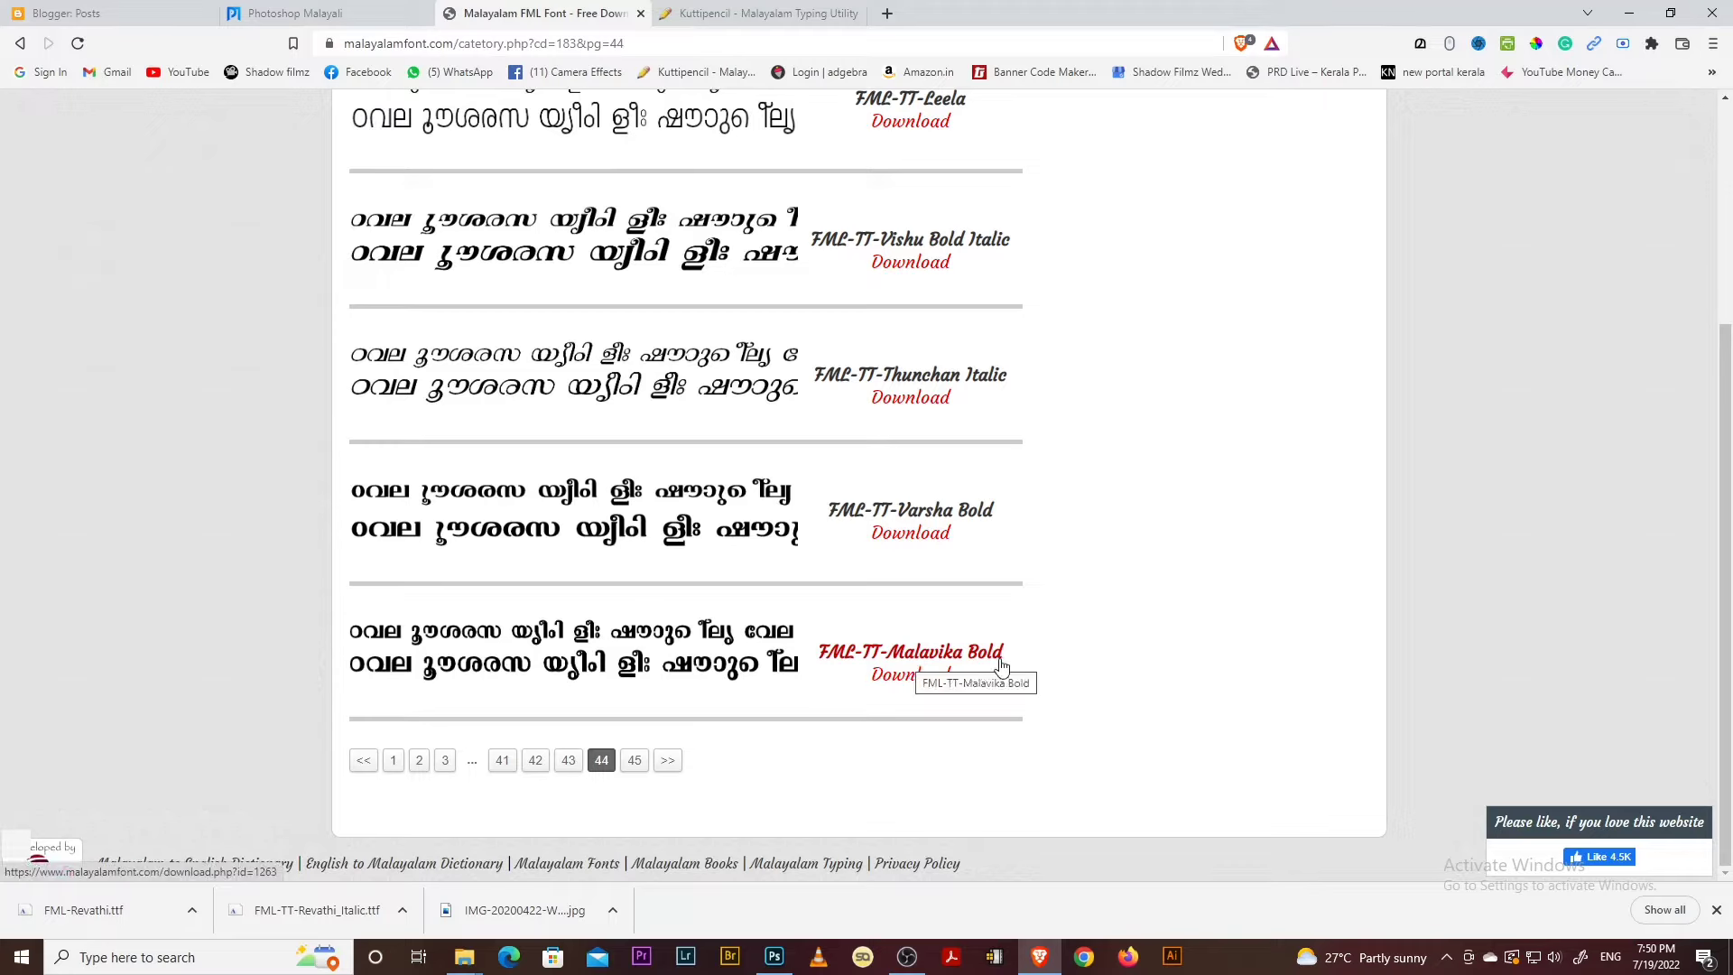
left_click(933, 683)
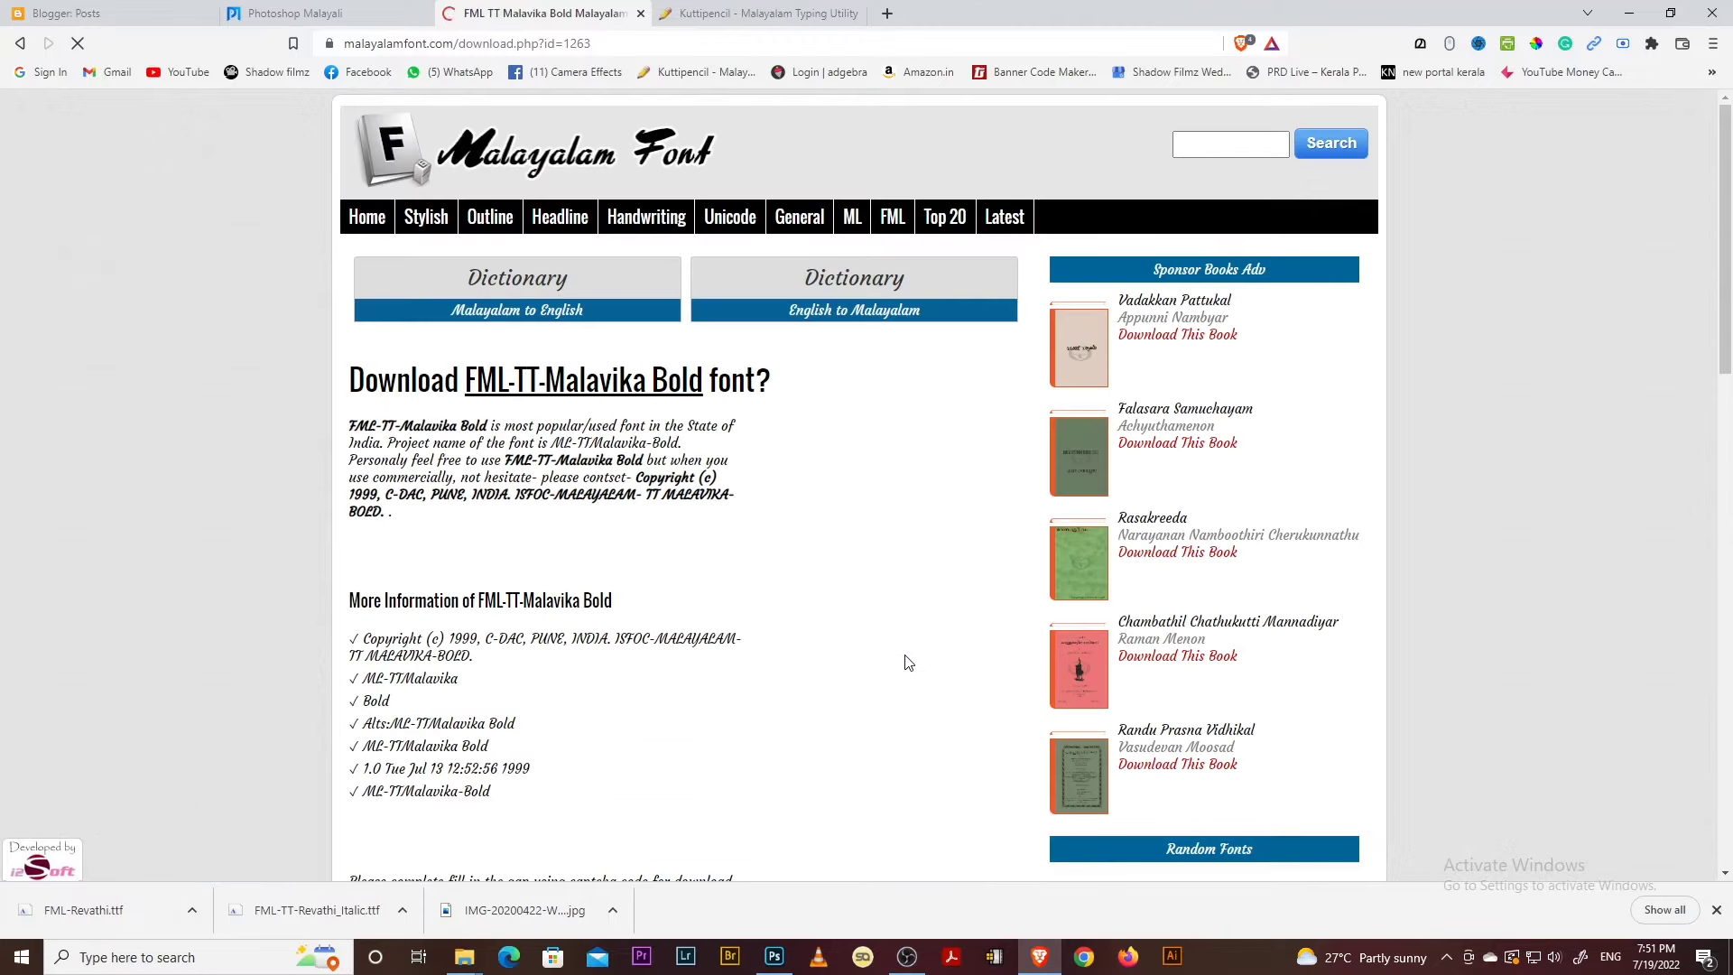
Enter the captcha code and submit it to download the FML-TT-Malavika Bold font
scroll(749, 538, "down", 5)
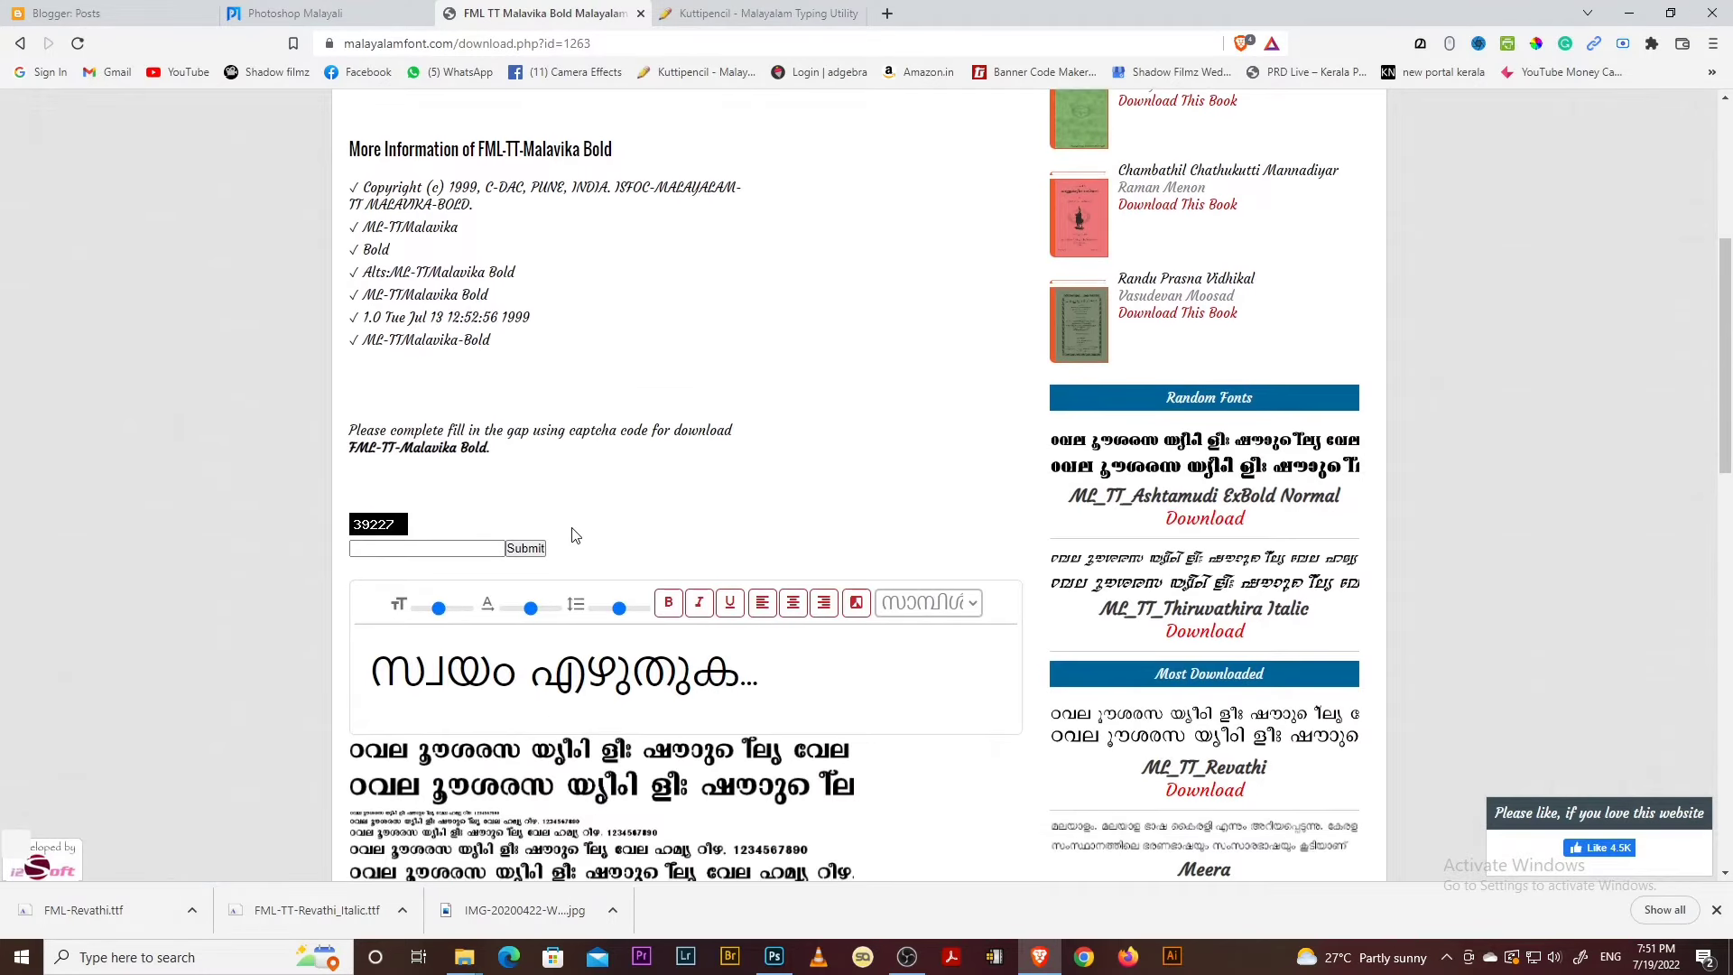
left_click(486, 487)
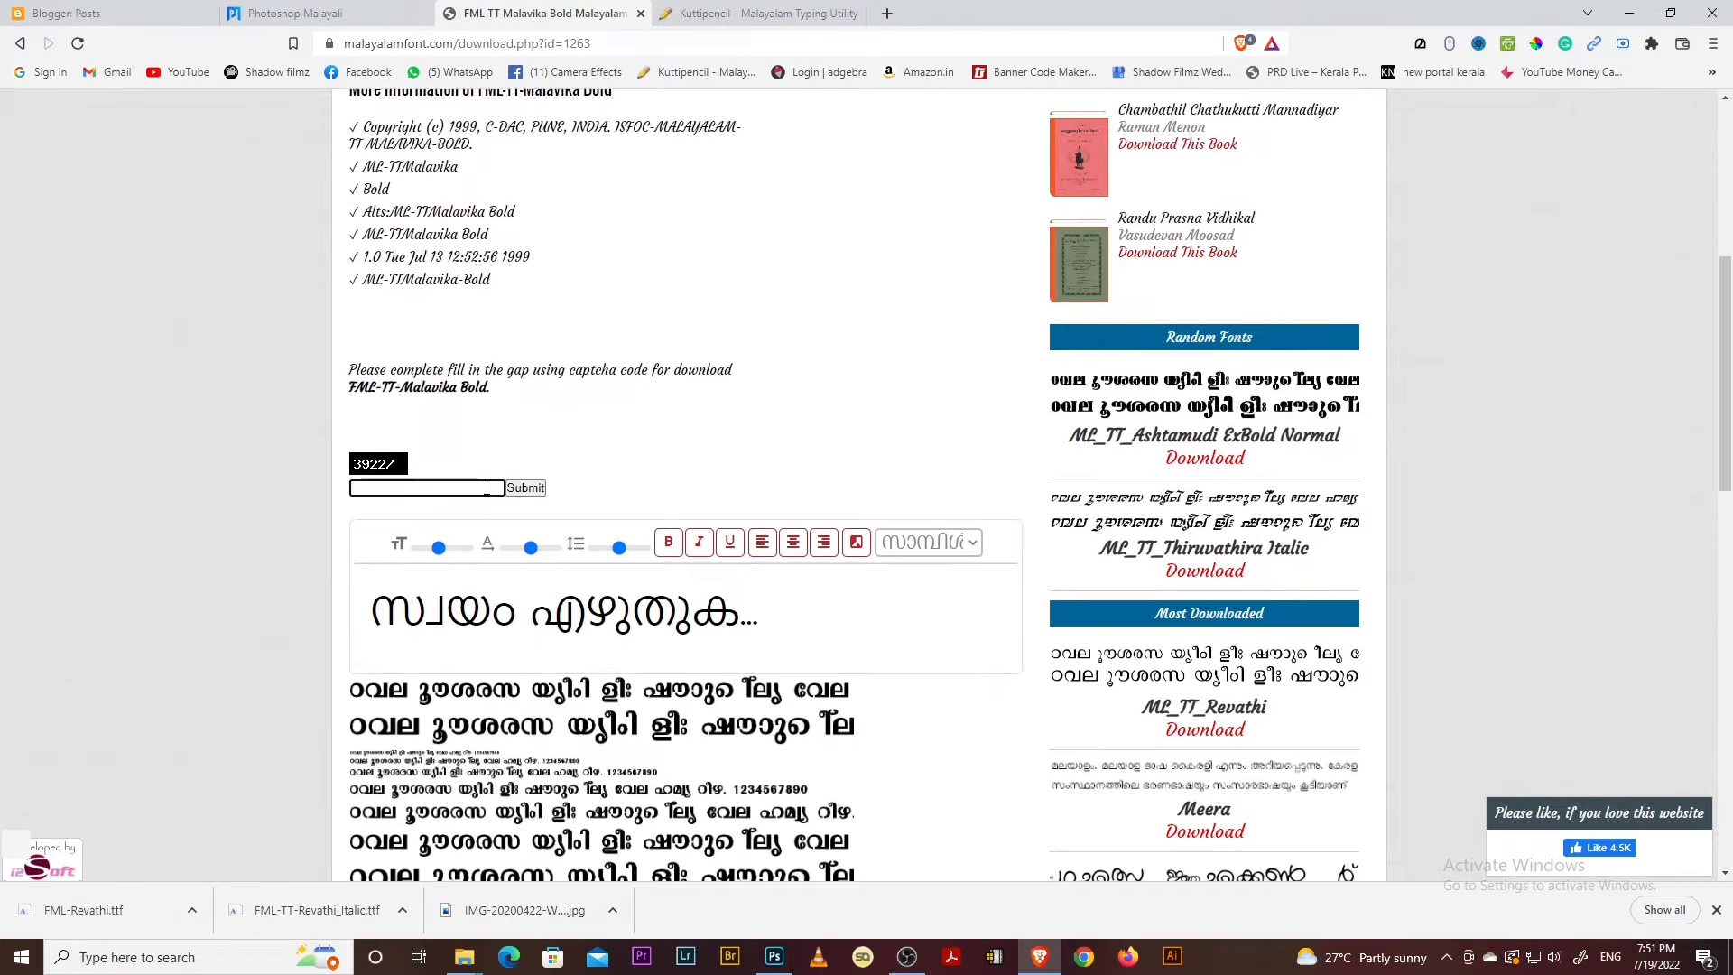
left_click_drag(353, 466, 485, 458)
left_click(393, 487)
left_click(525, 488)
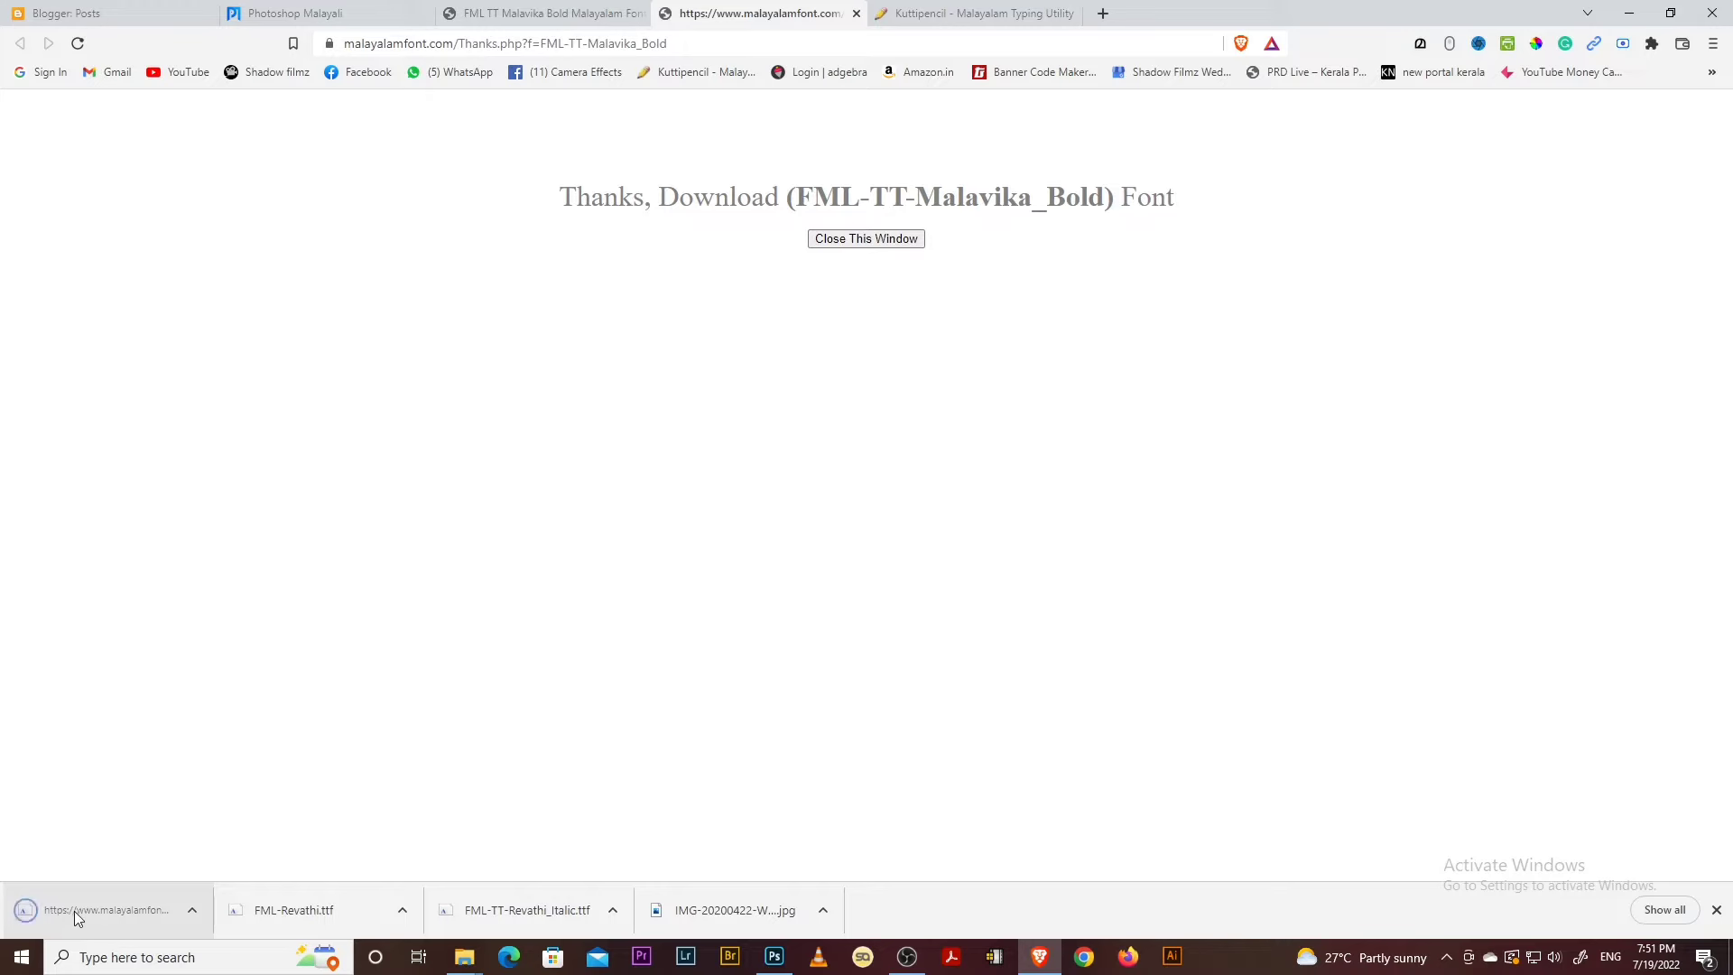
Show the downloaded FML-TT-Malavika_Bold file in its folder and copy it
left_click(194, 911)
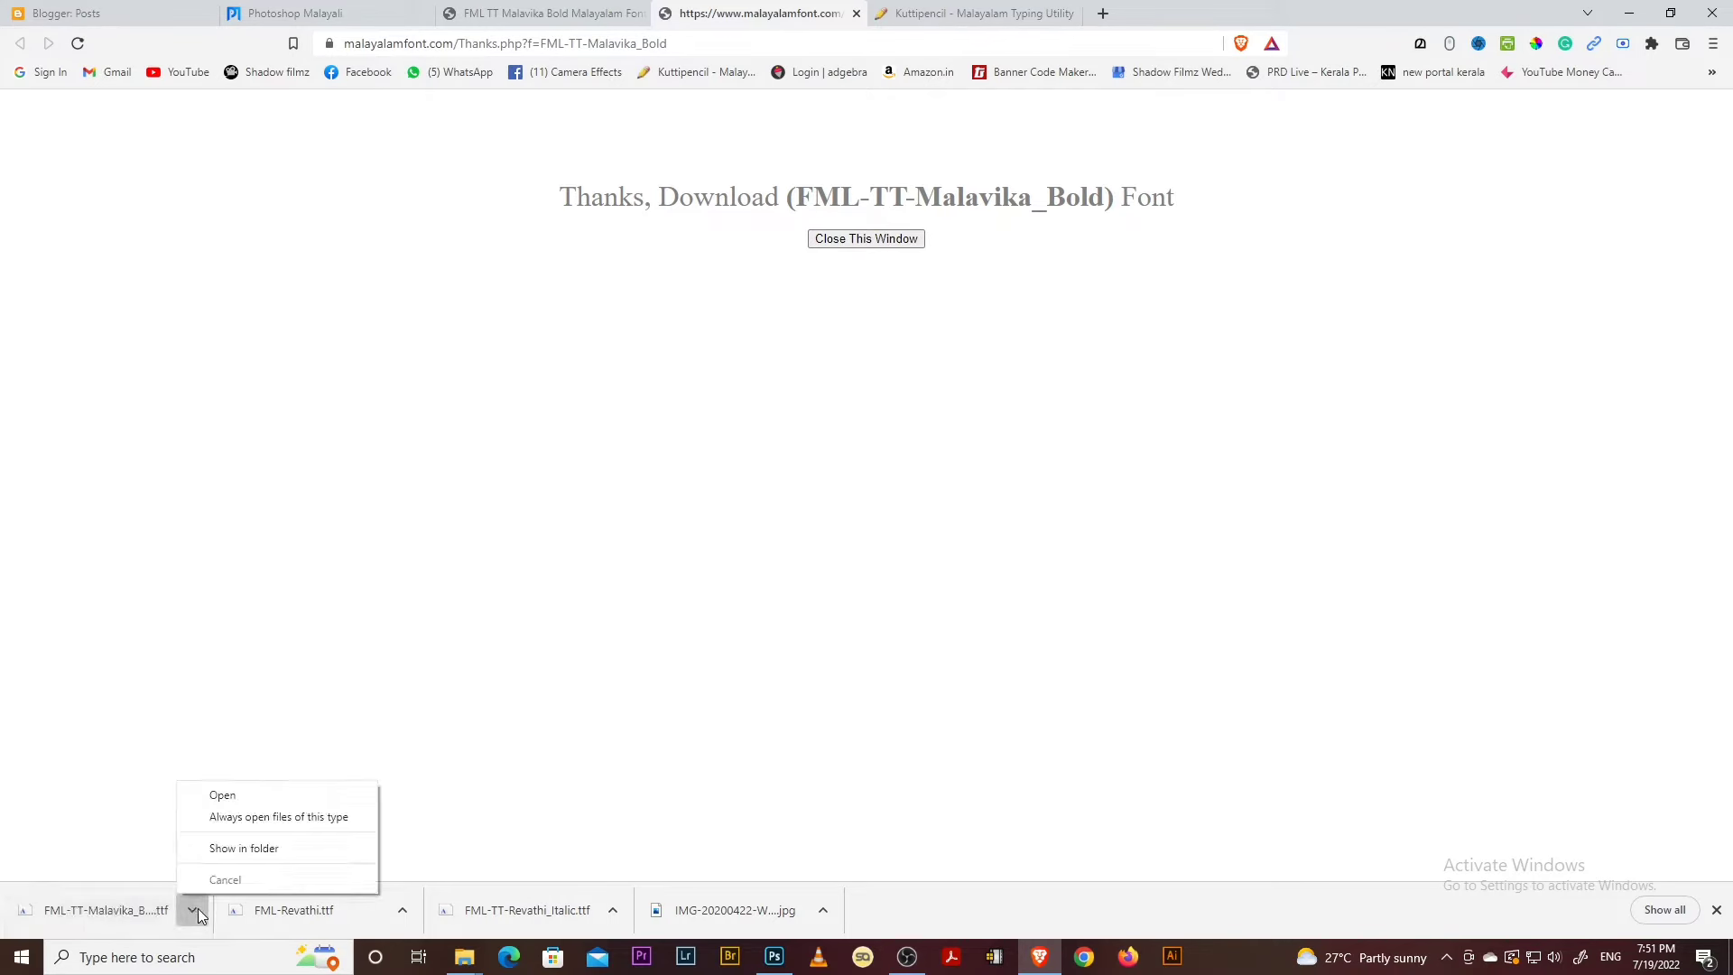
left_click(262, 849)
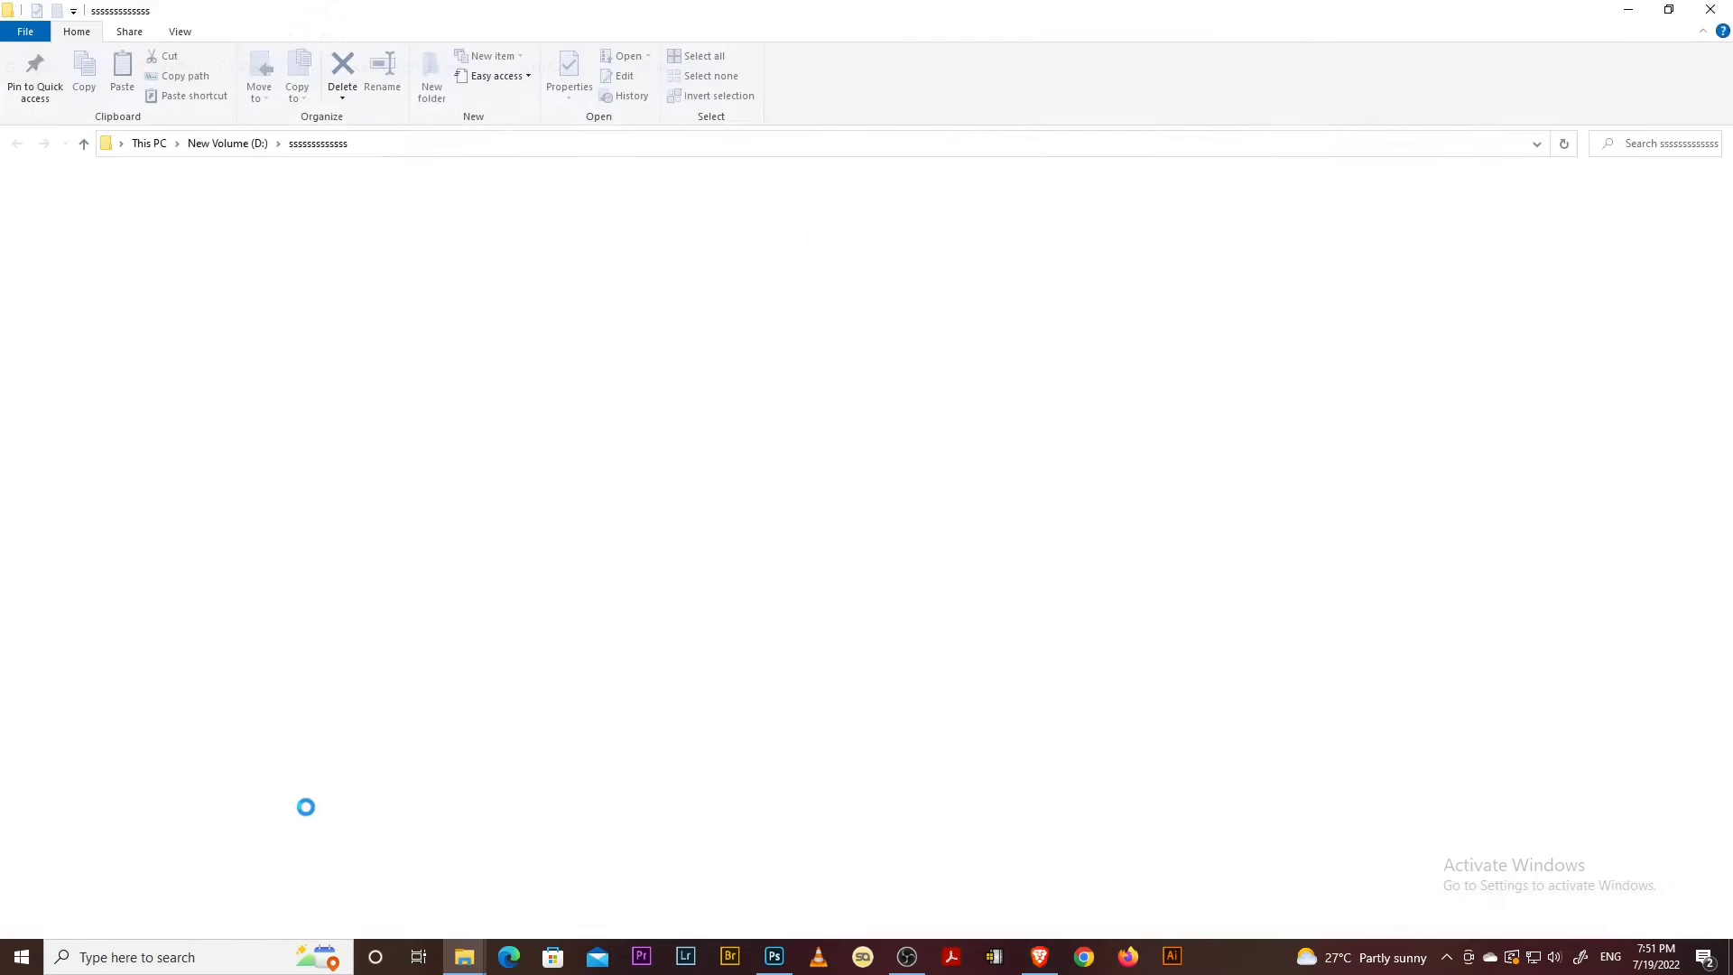
right_click(1097, 652)
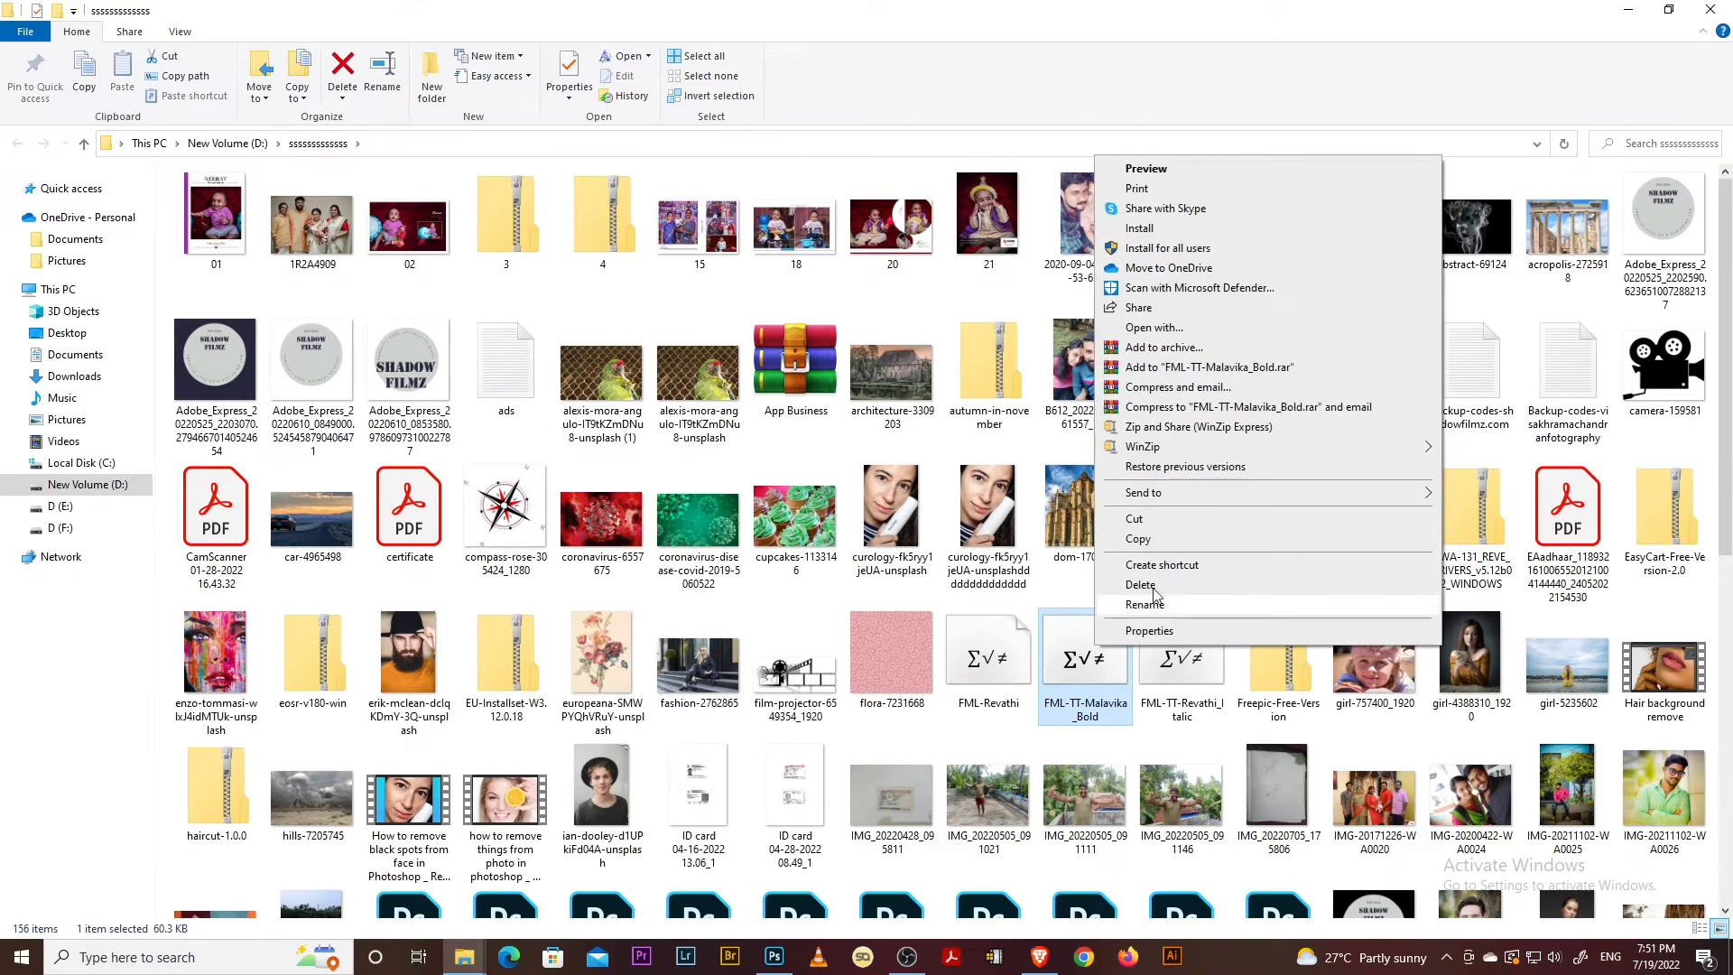
left_click(1164, 546)
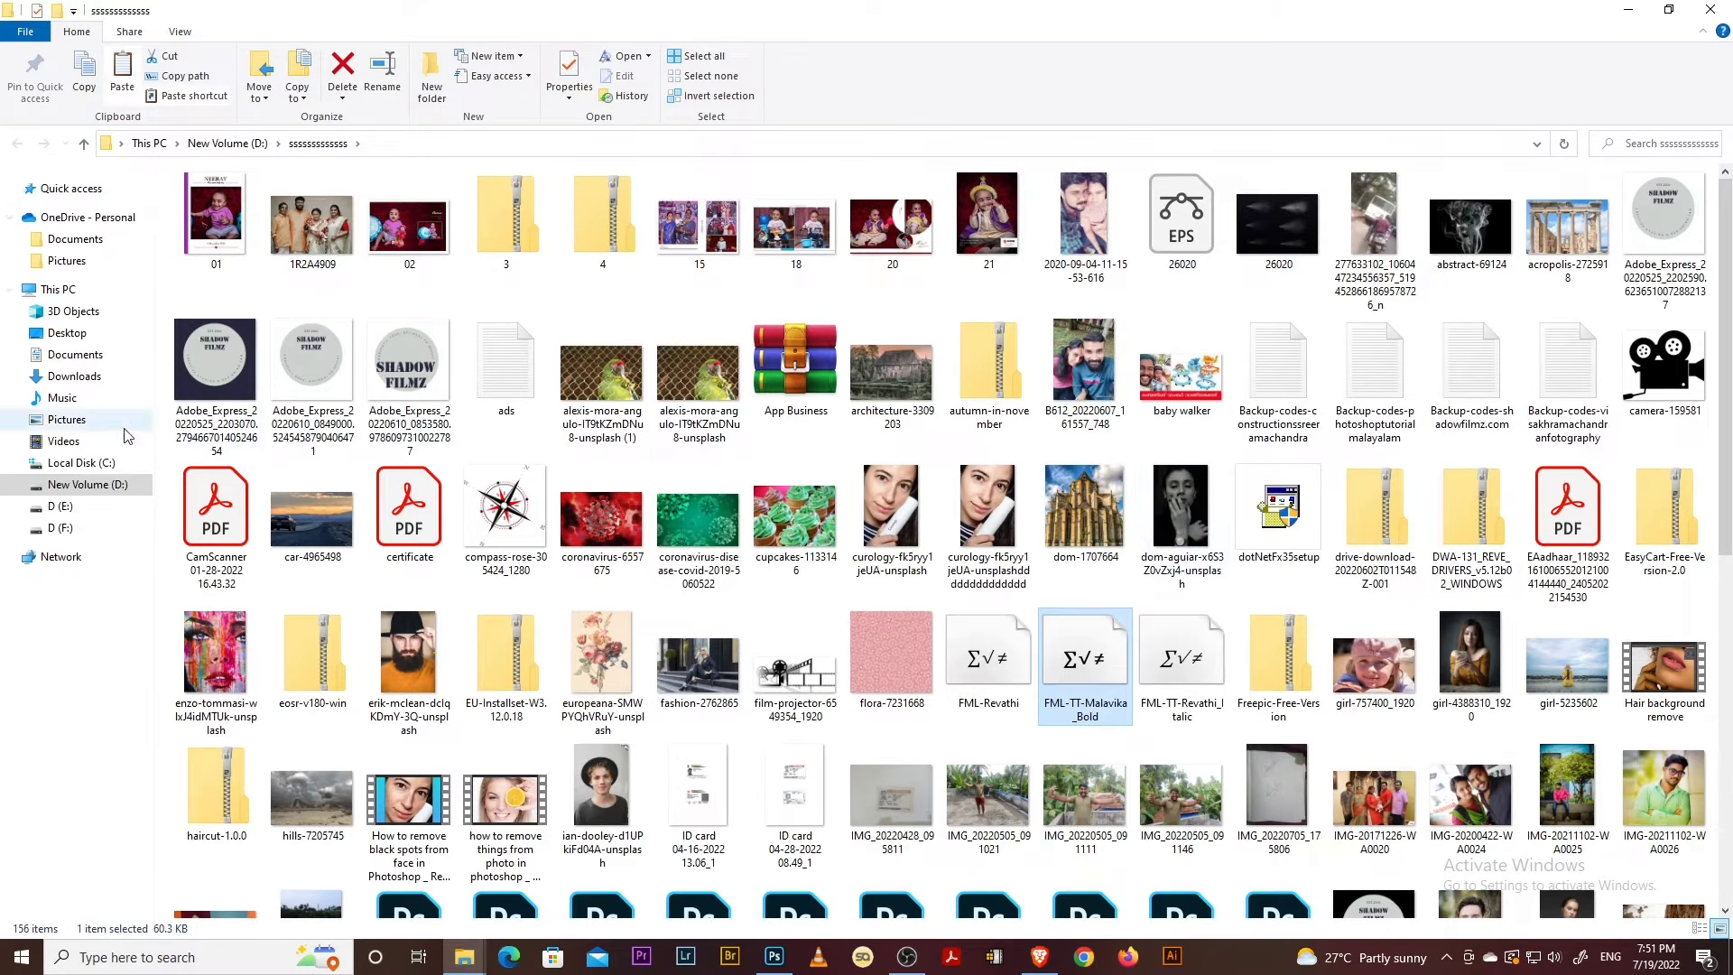
Open the Fonts folder inside the Windows folder on Local Disk (C:)
left_click(60, 288)
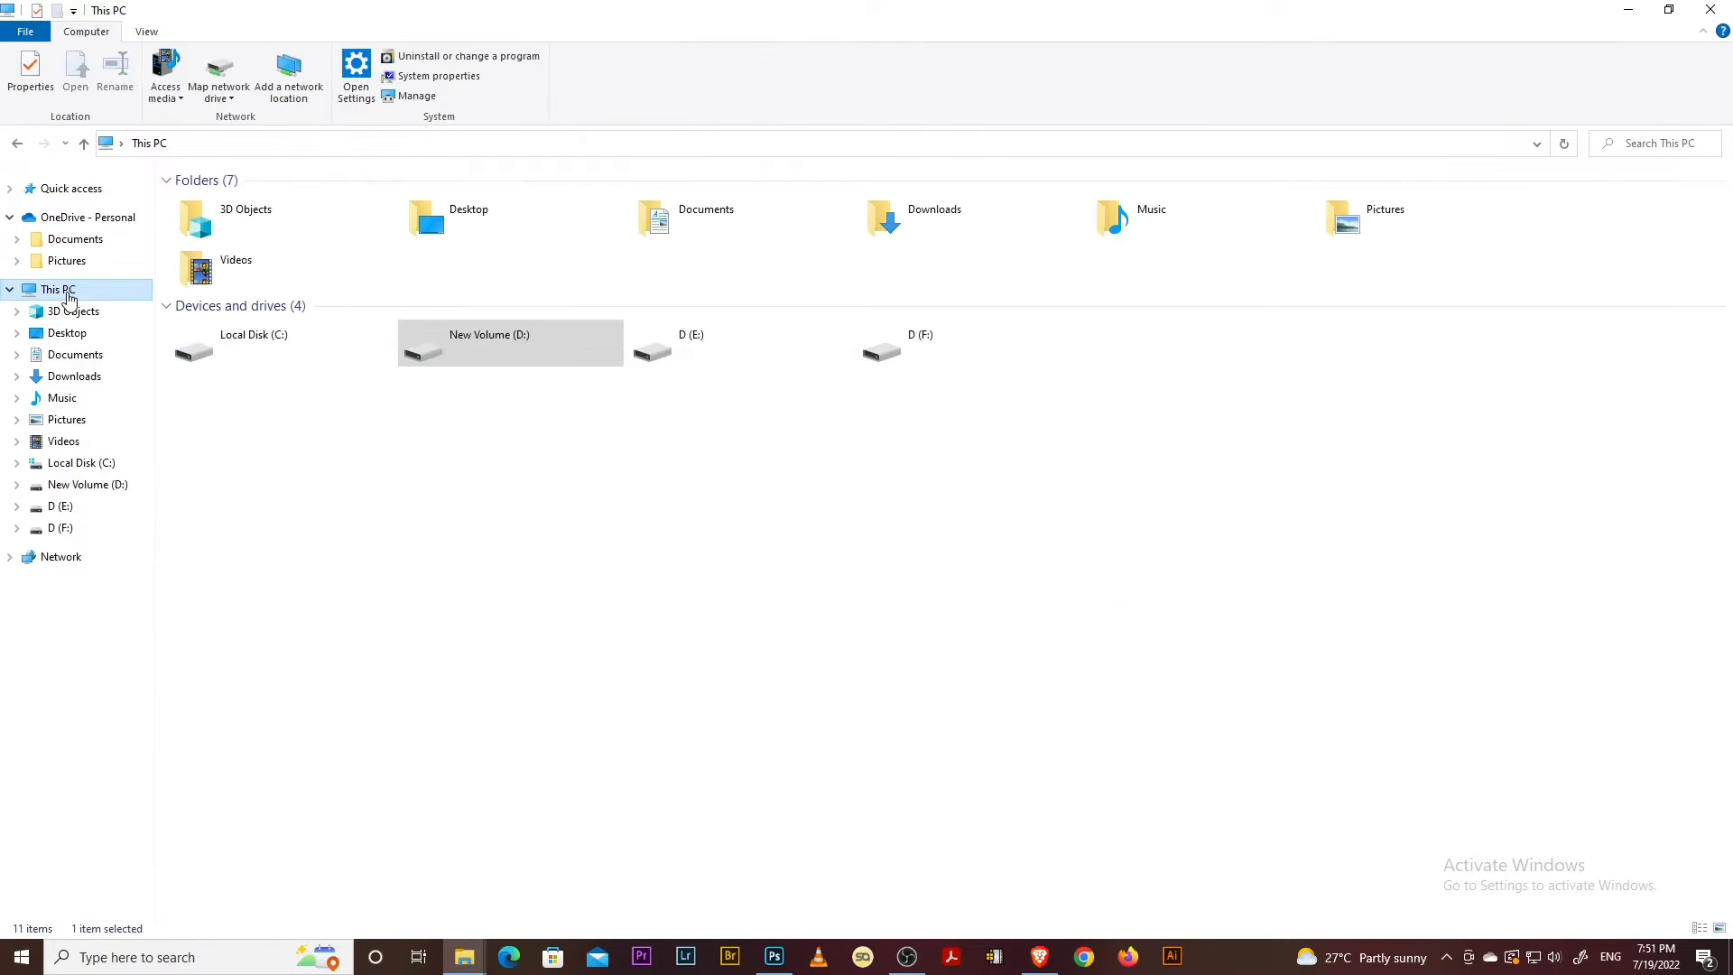
left_click(264, 348)
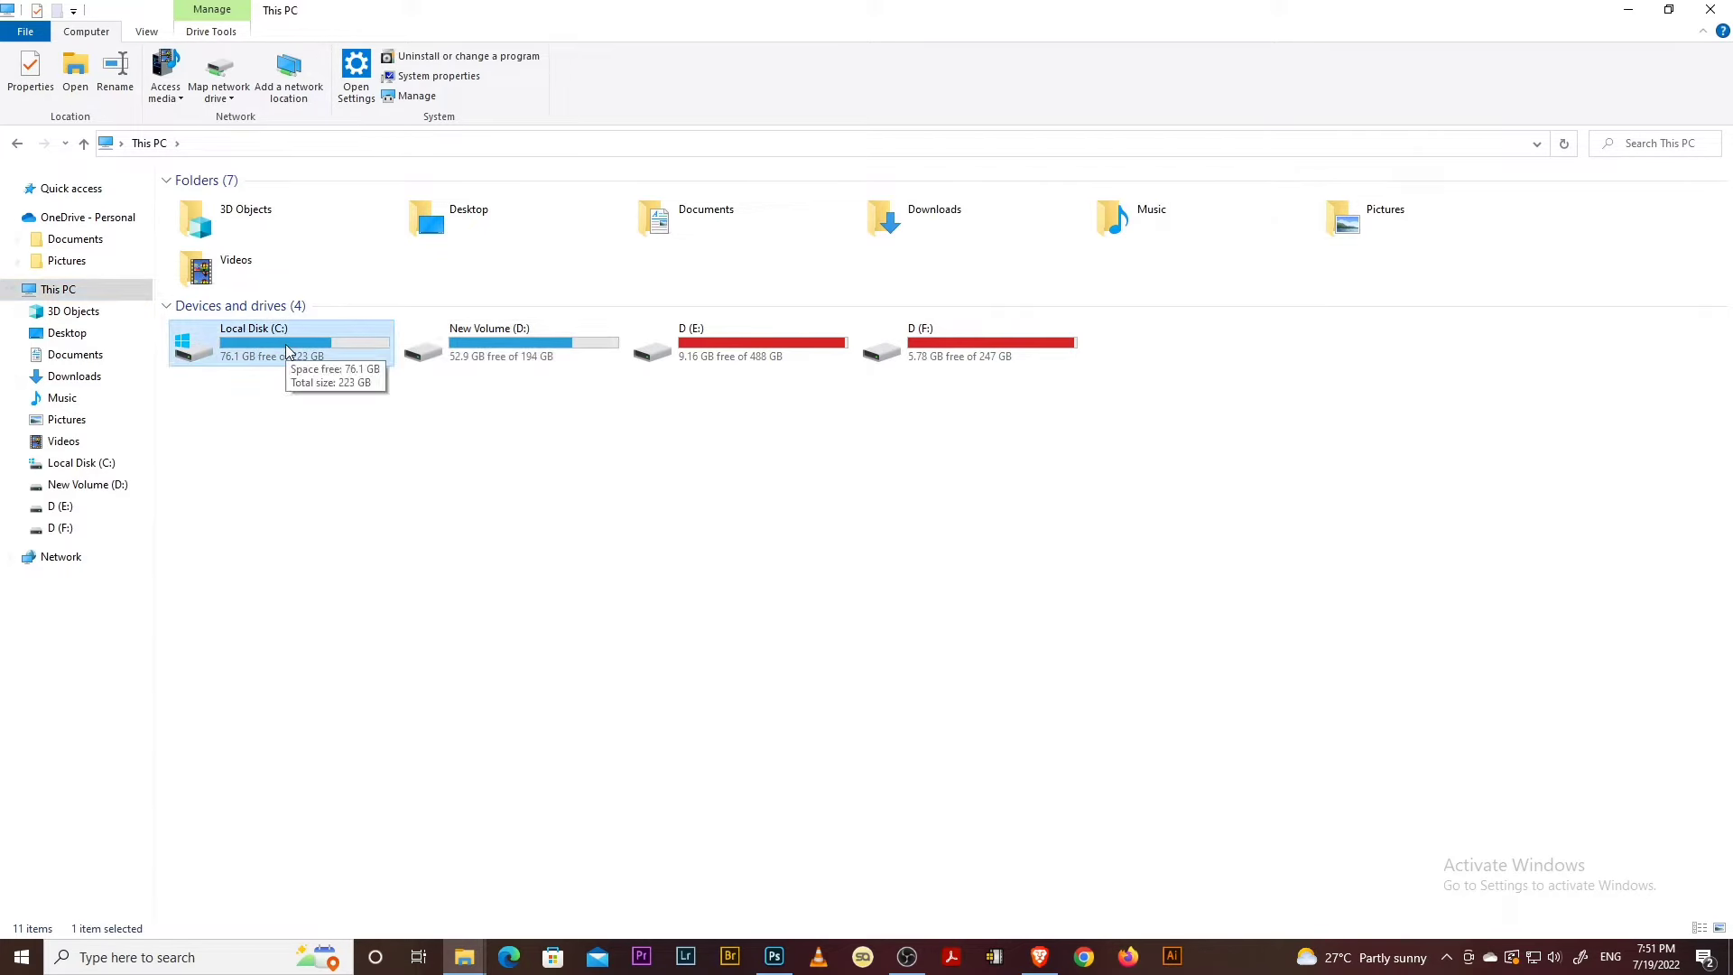
double_click(289, 348)
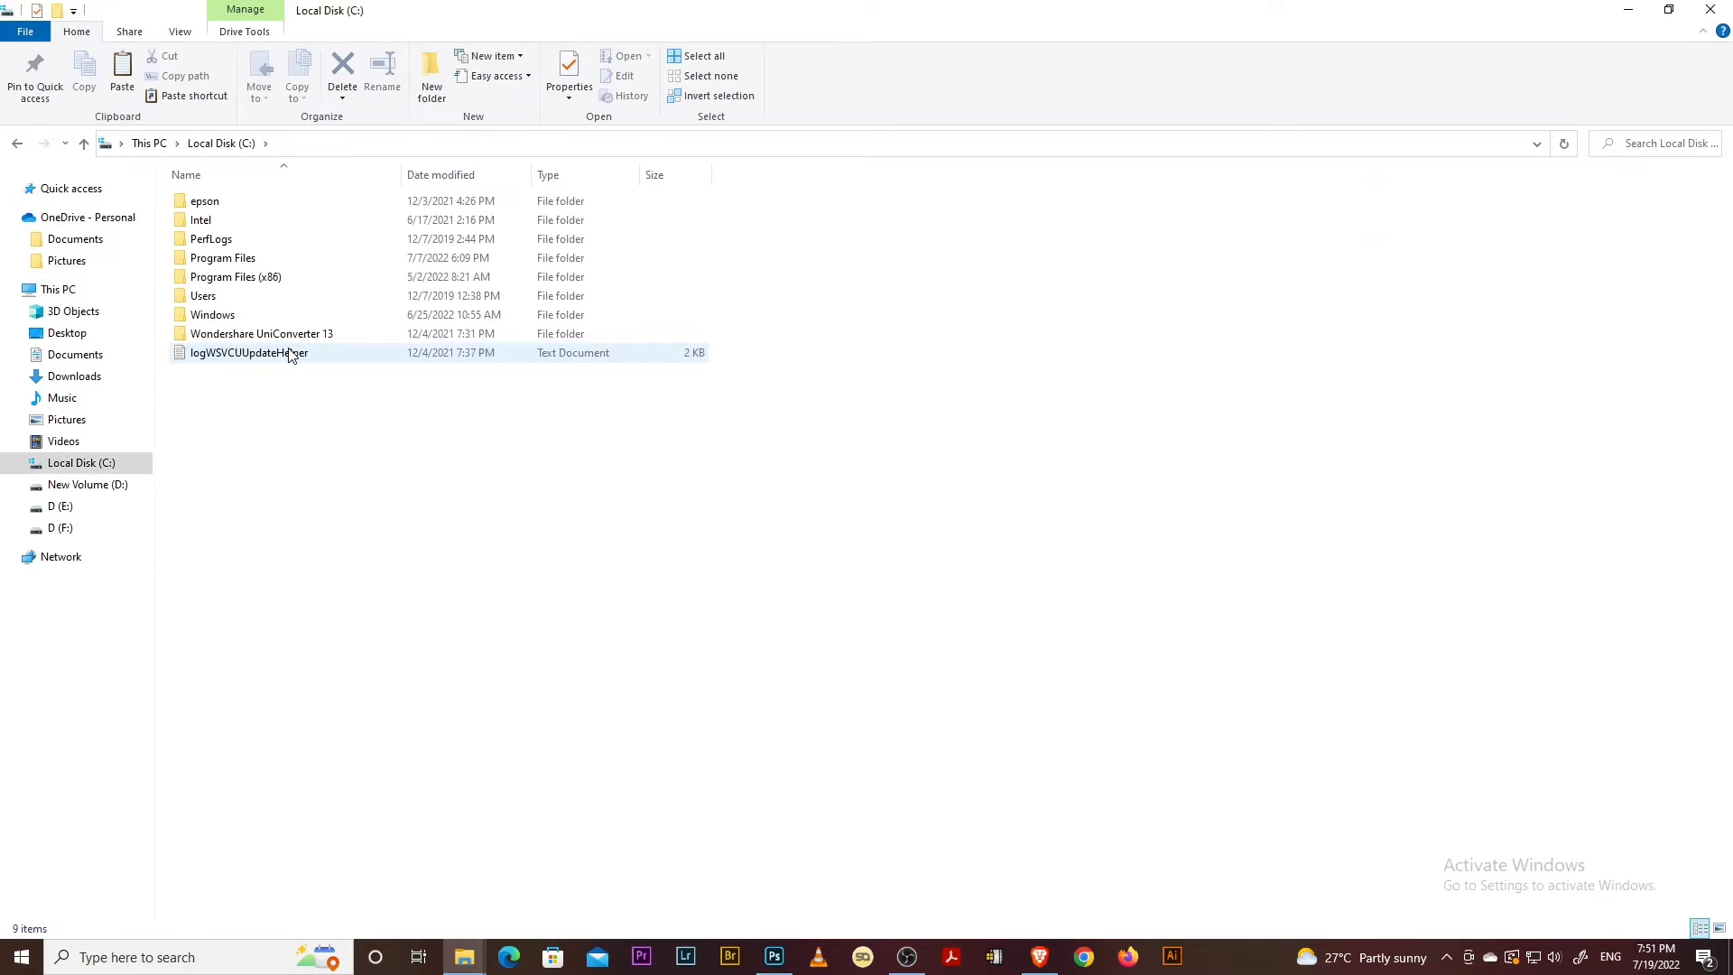
left_click(249, 317)
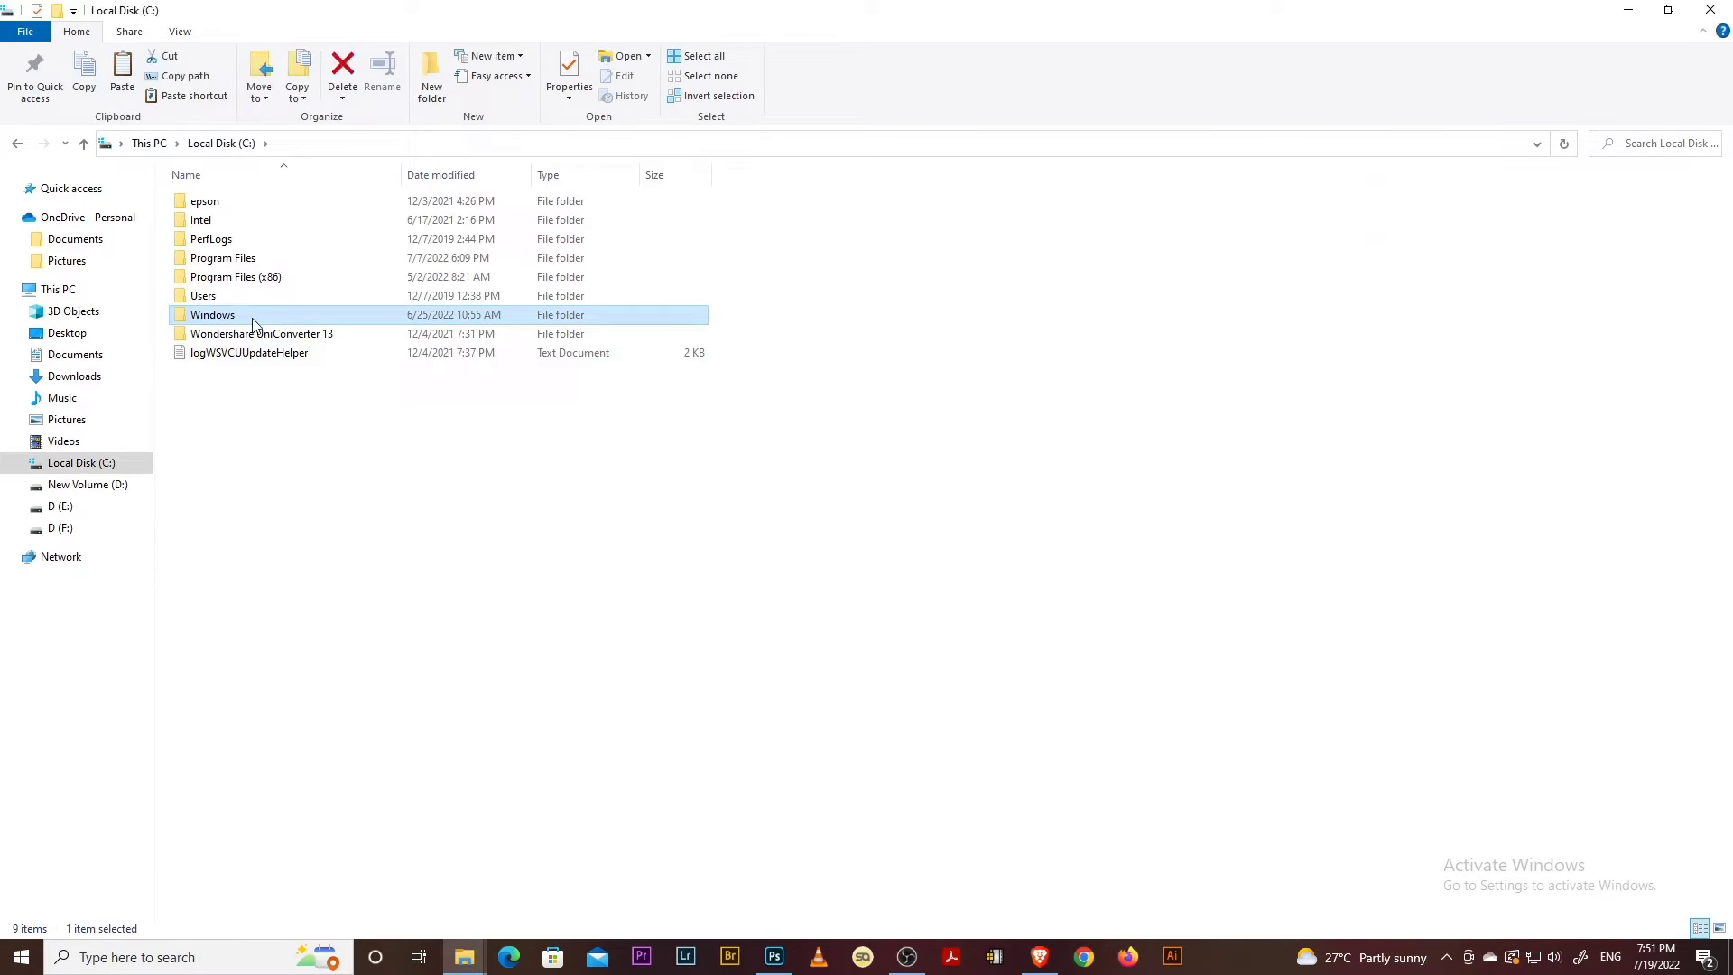
double_click(282, 316)
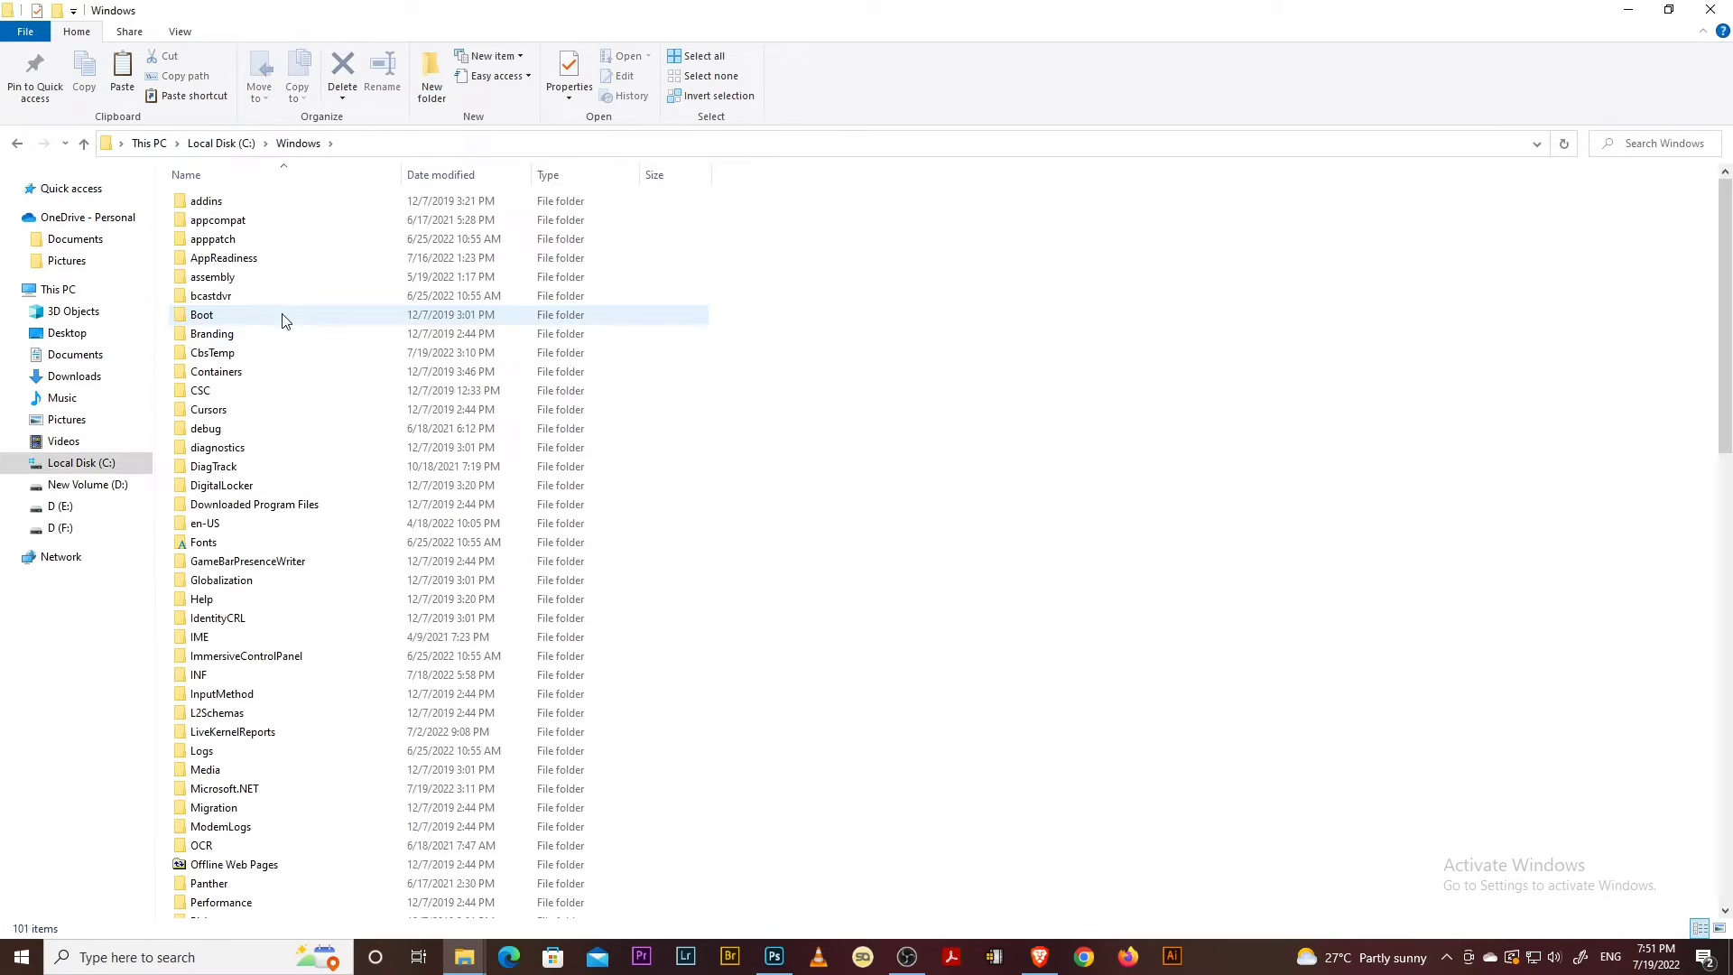
scroll(284, 370, "down", 1)
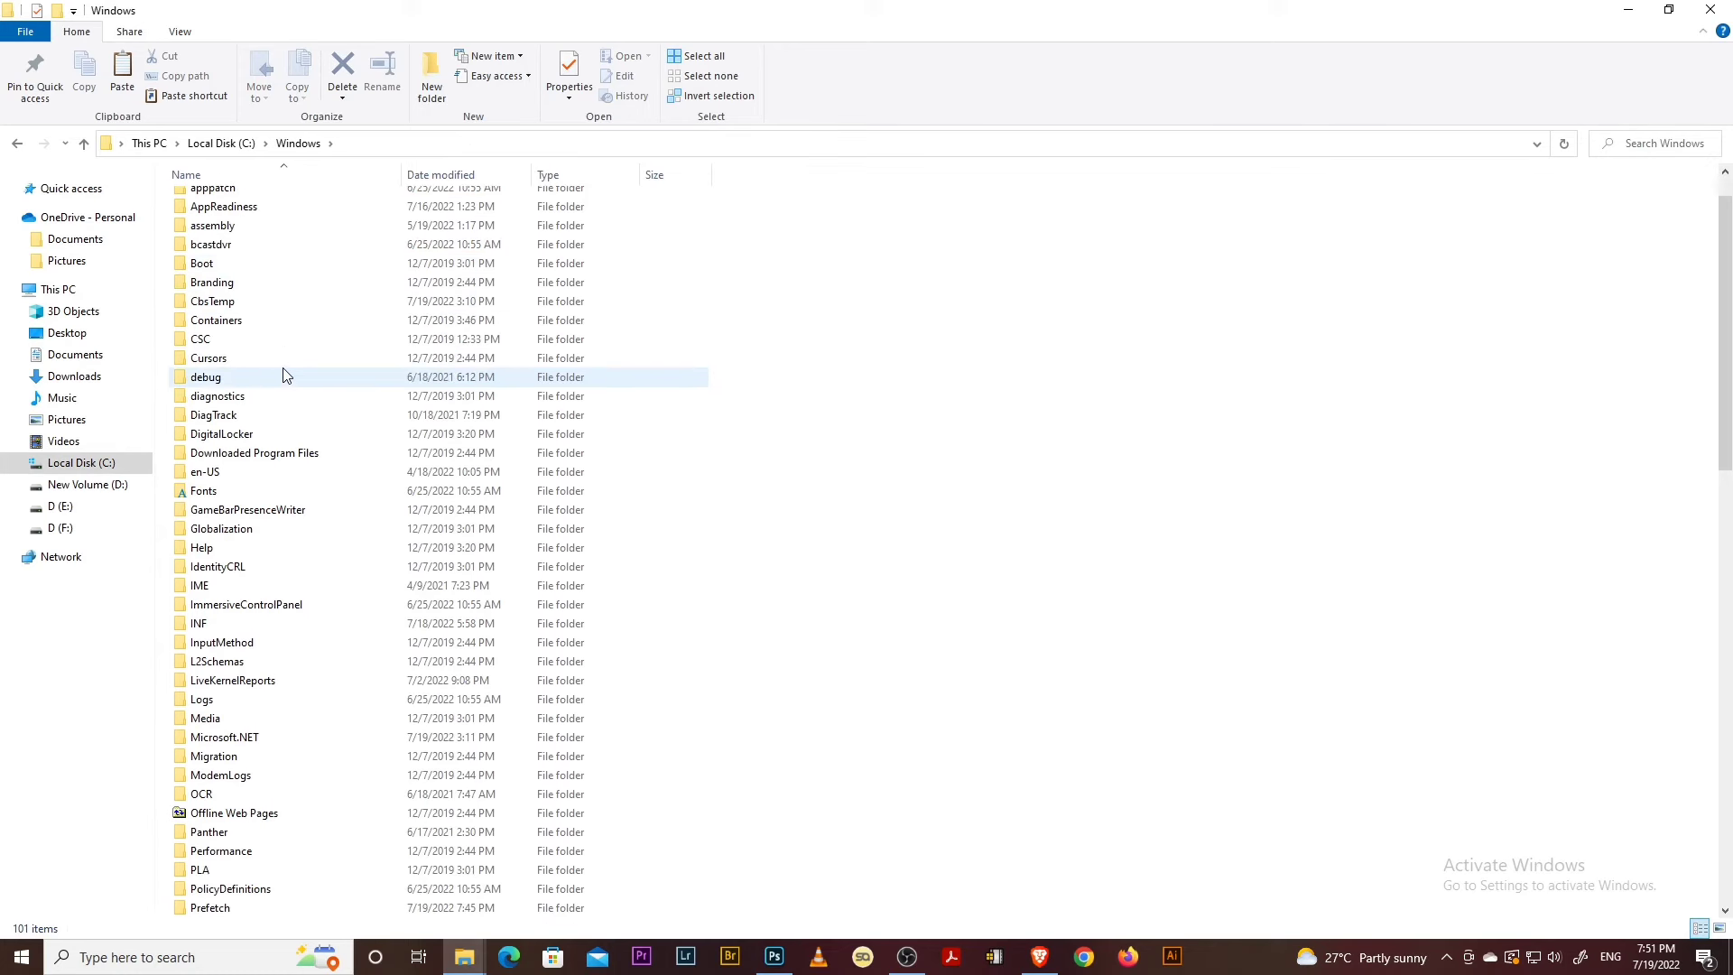
left_click(230, 496)
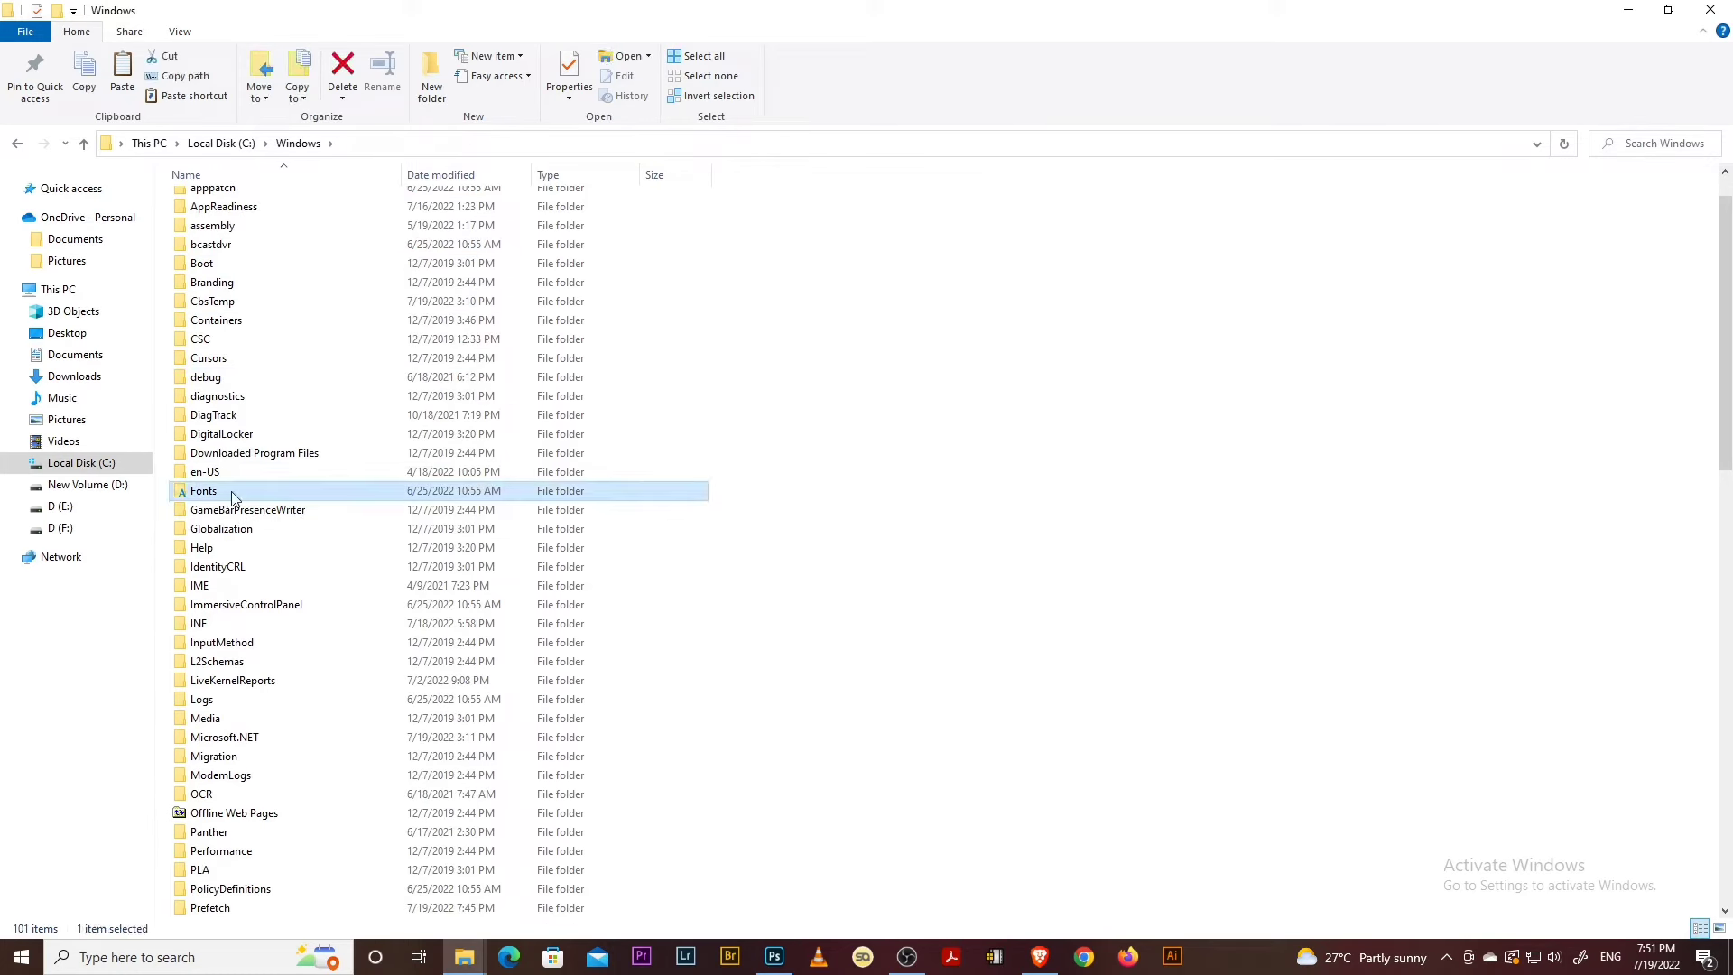
double_click(289, 491)
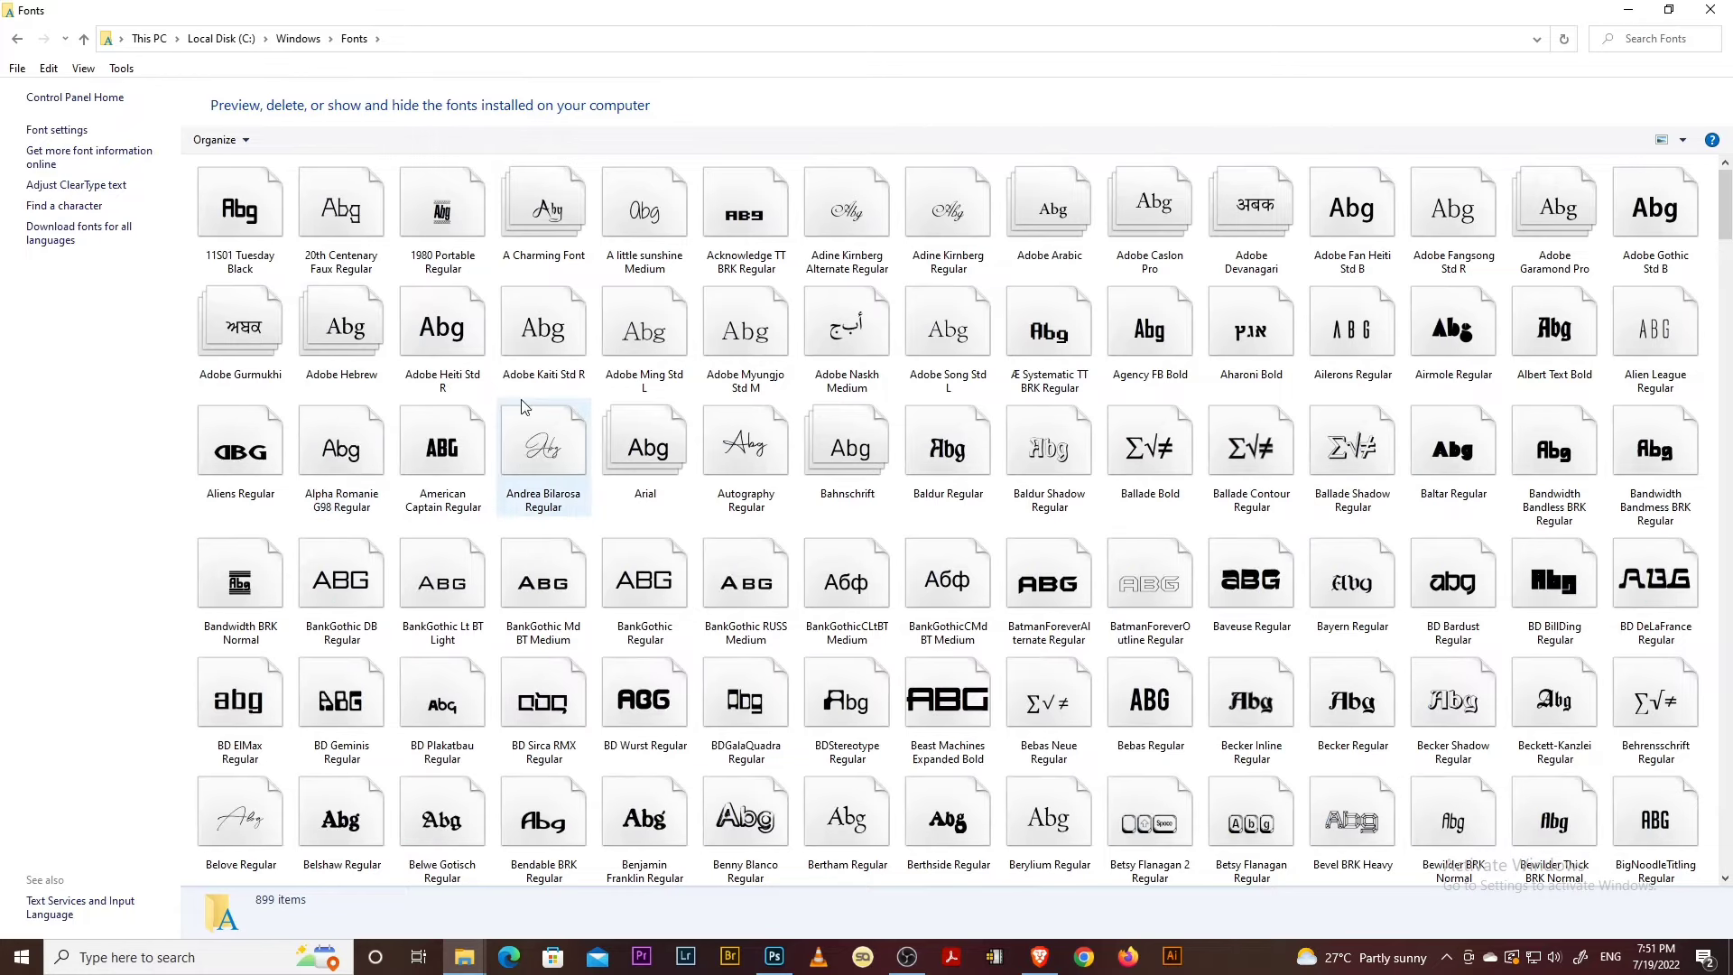
Paste the copied FML-TT-Malavika_Bold font into the Fonts folder and close the File Explorer window
right_click(493, 394)
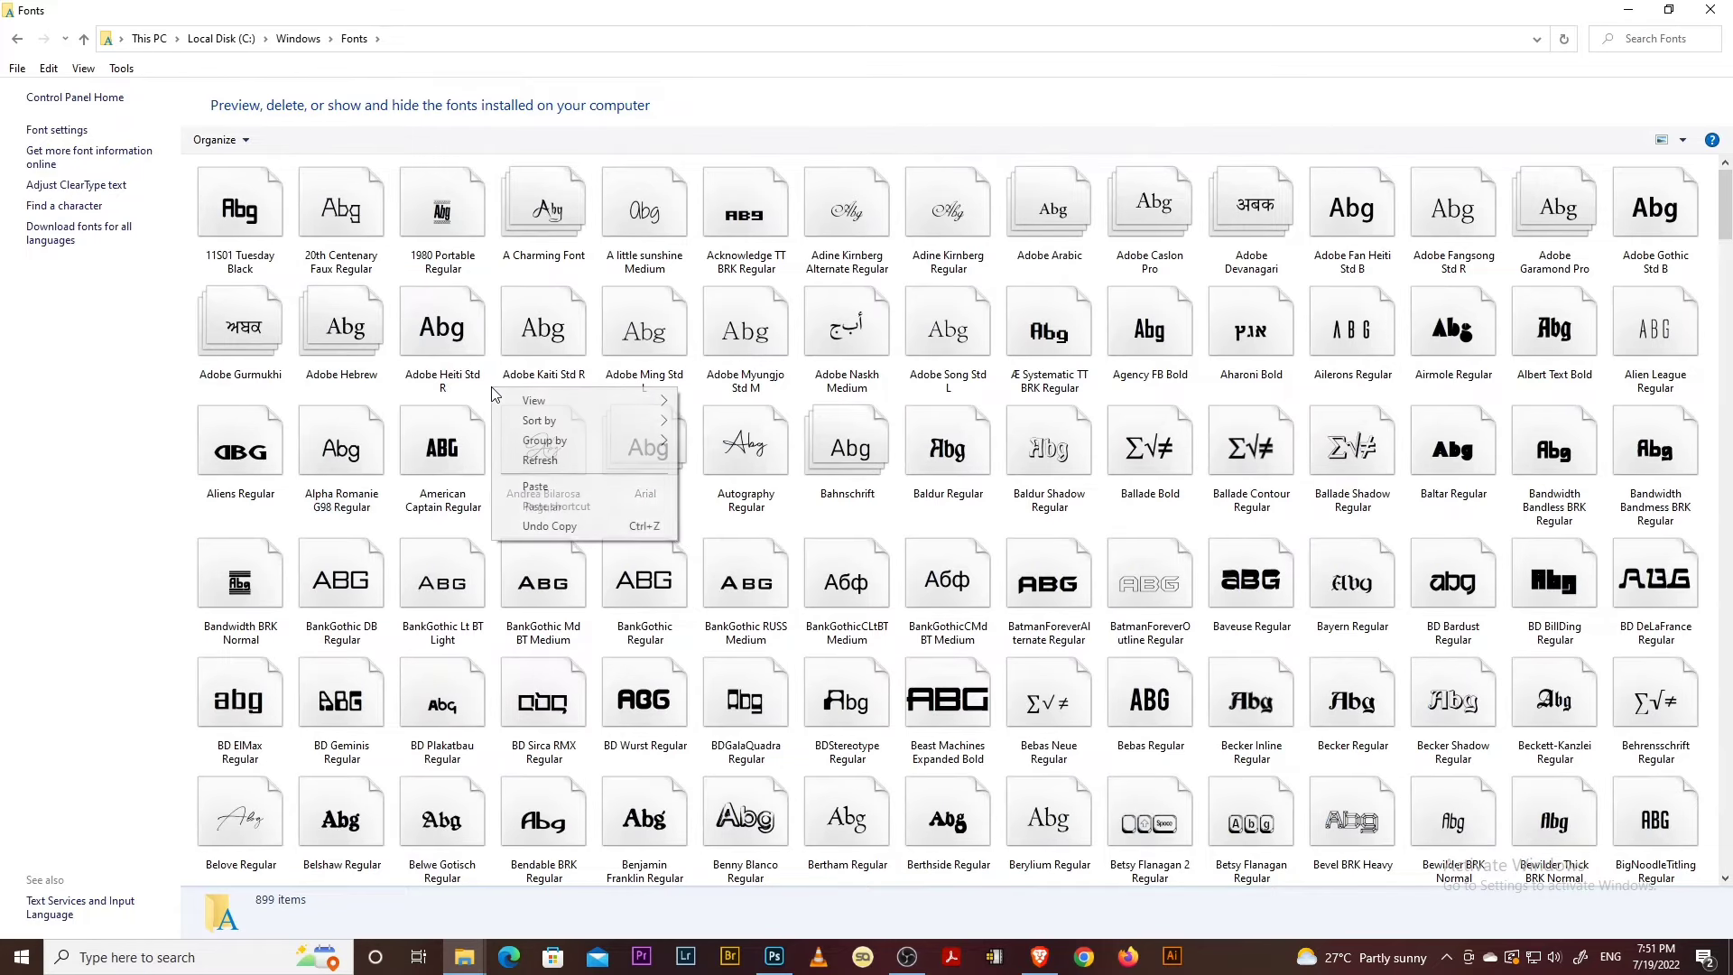
left_click(531, 489)
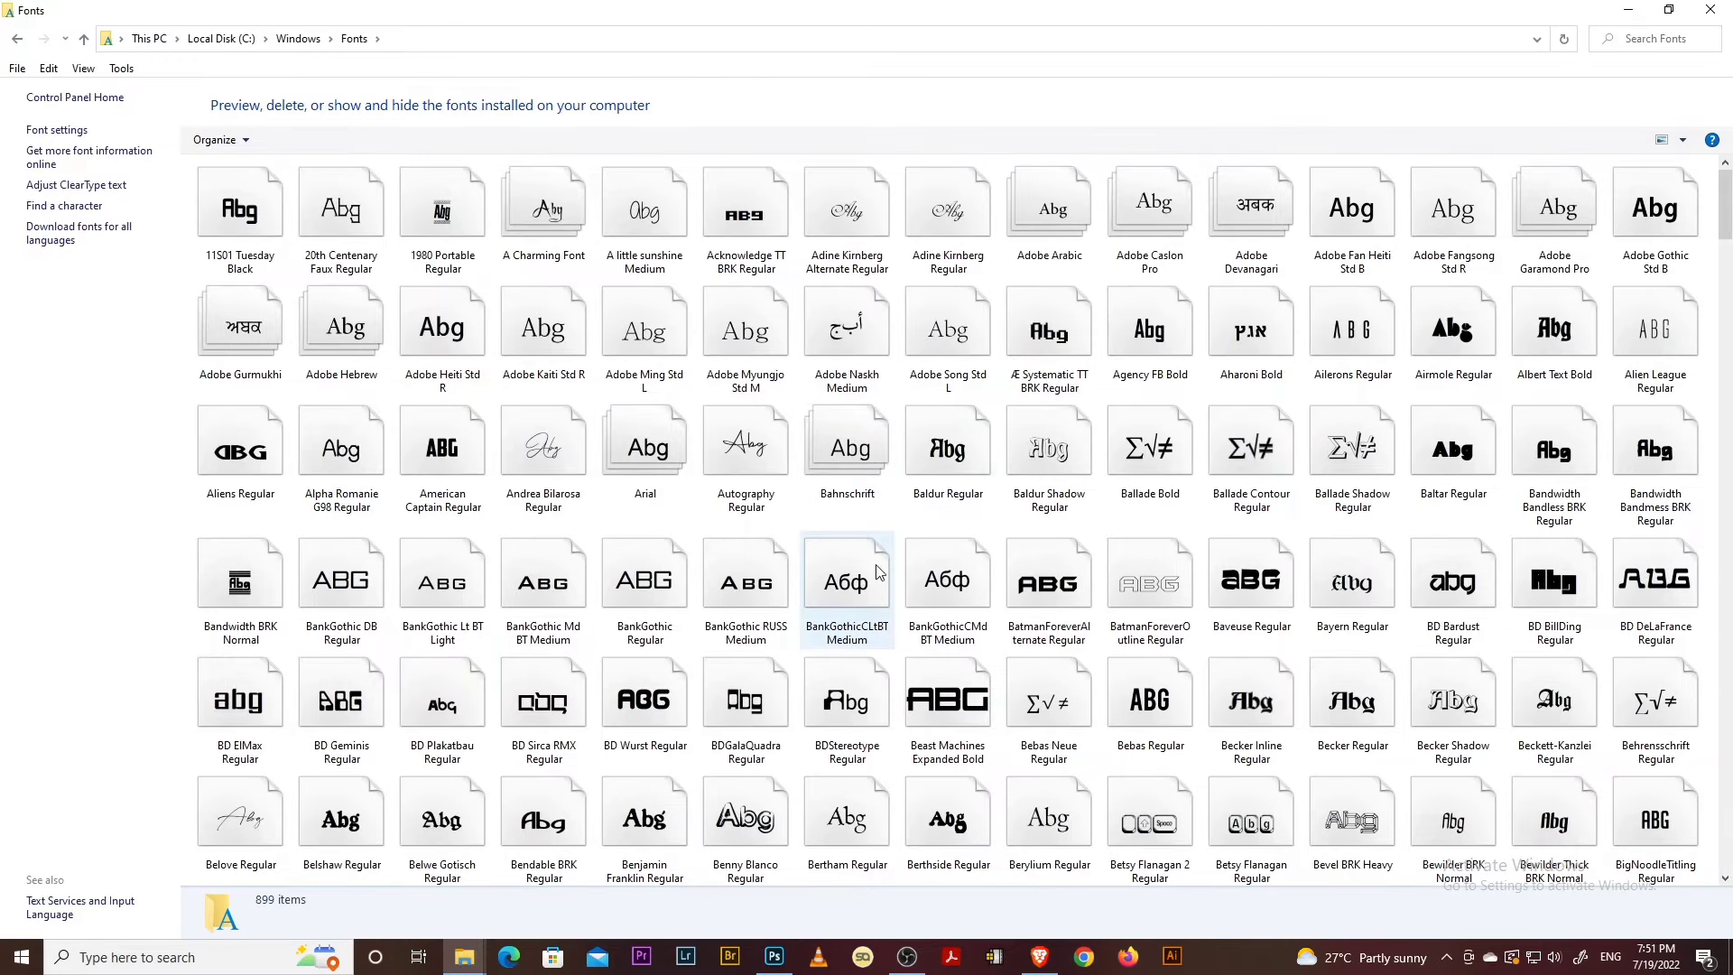
left_click(1727, 9)
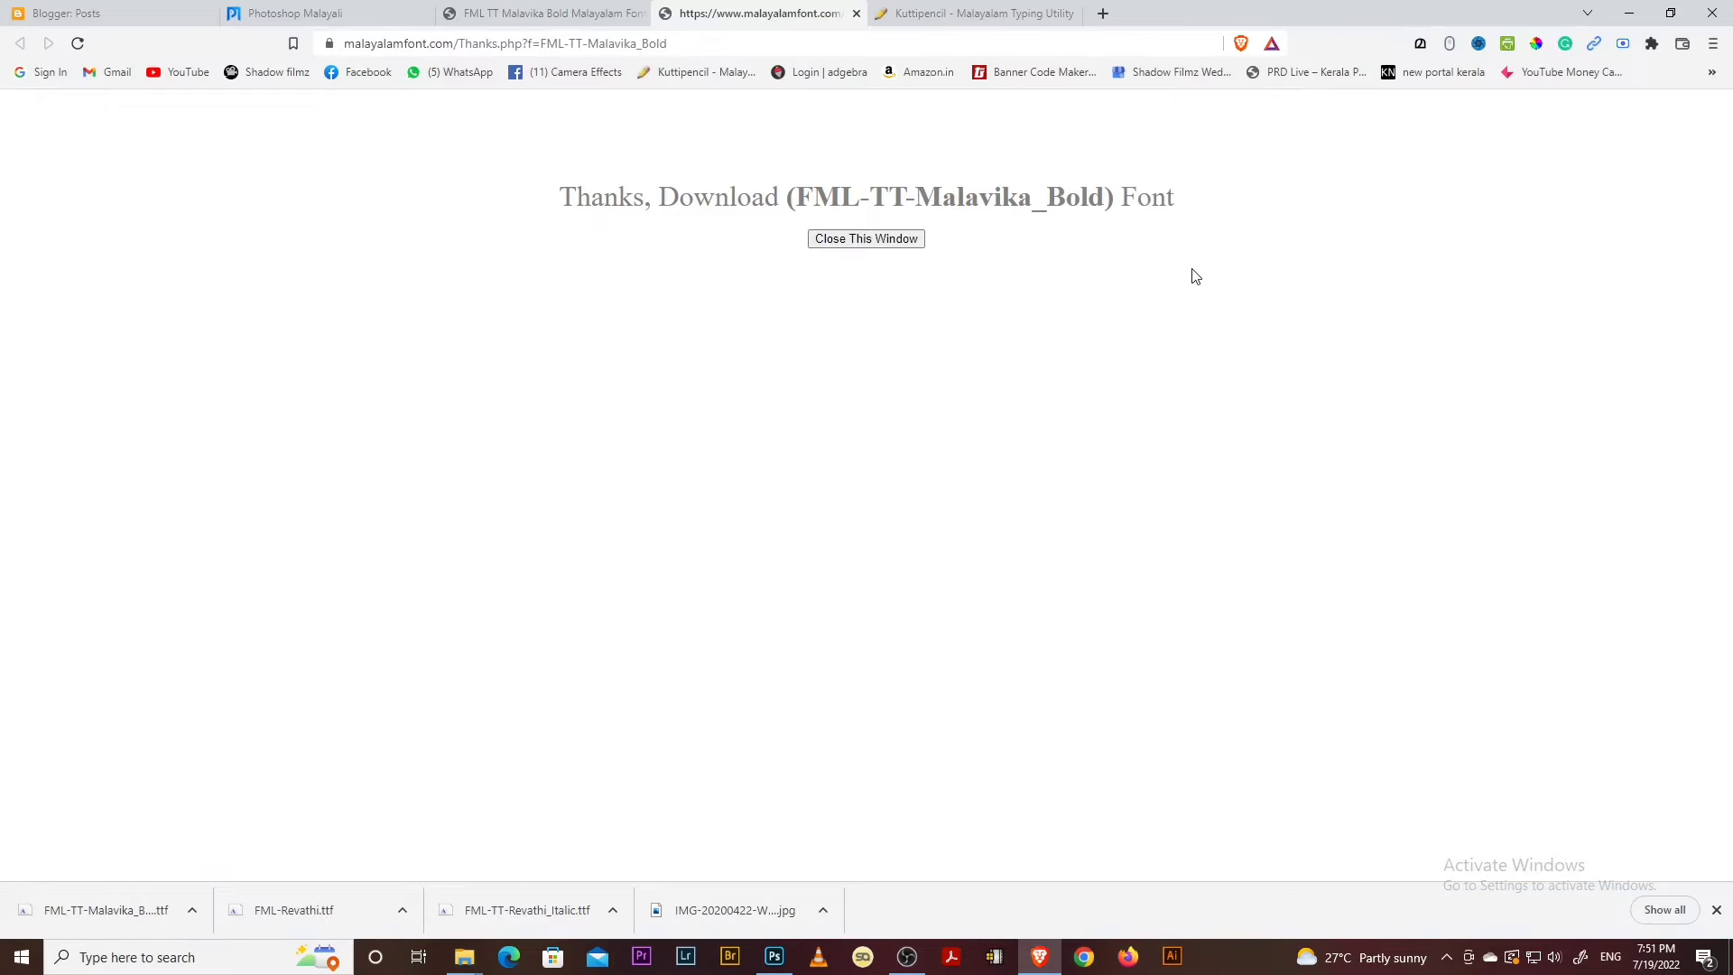
Switch to the Kuttipencil Malayalam typing page in the browser
left_click(968, 9)
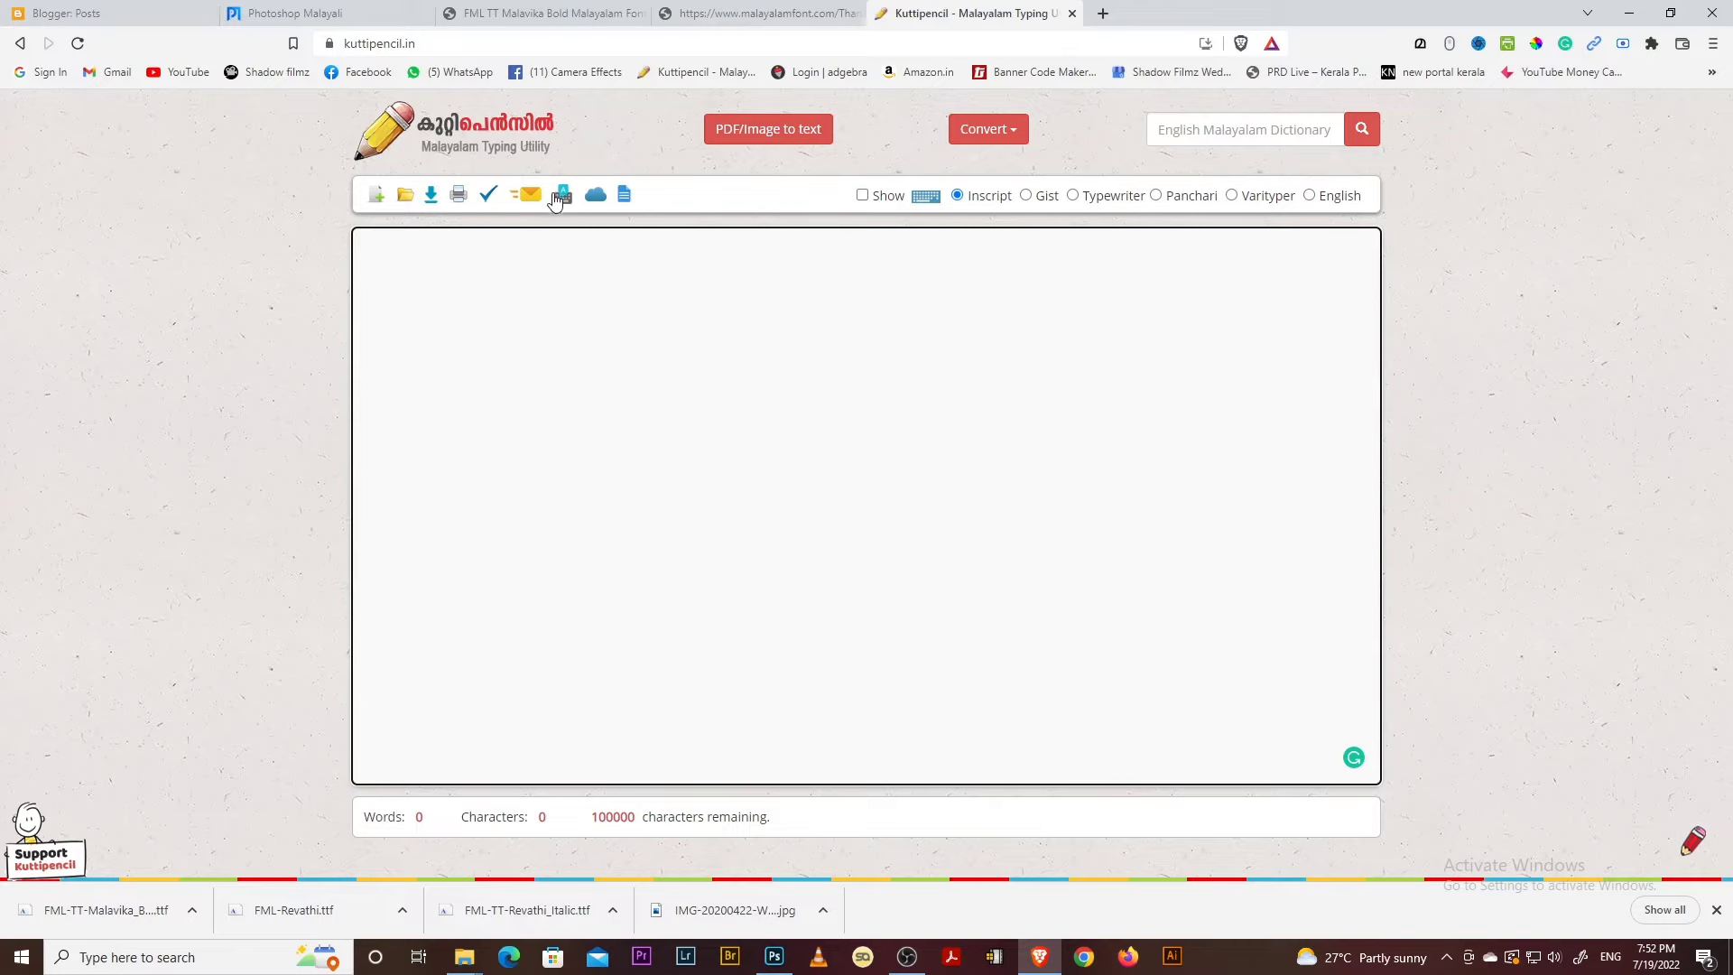
Try typing Malayalam characters with the Inscript layout and clear the editor again
type("ദോപുപോ്വ")
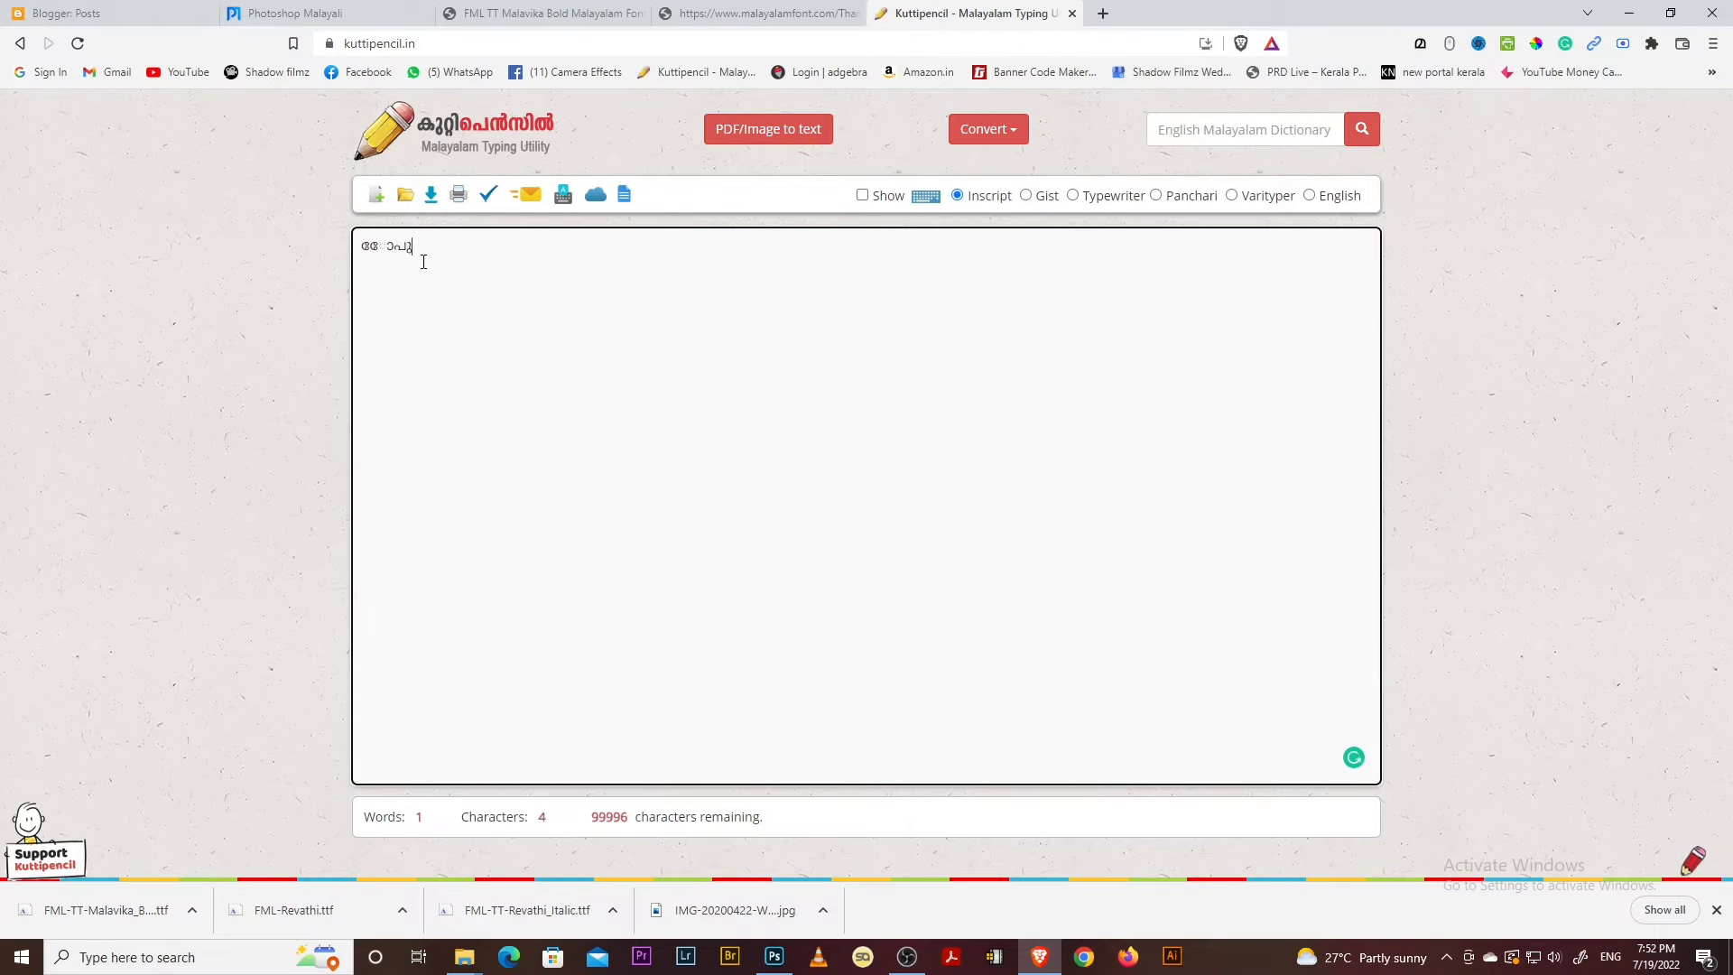
key("BackSpace")
key("BackSpace")
key("BackSpace")
key("BackSpace")
key("BackSpace")
key("BackSpace")
key("BackSpace")
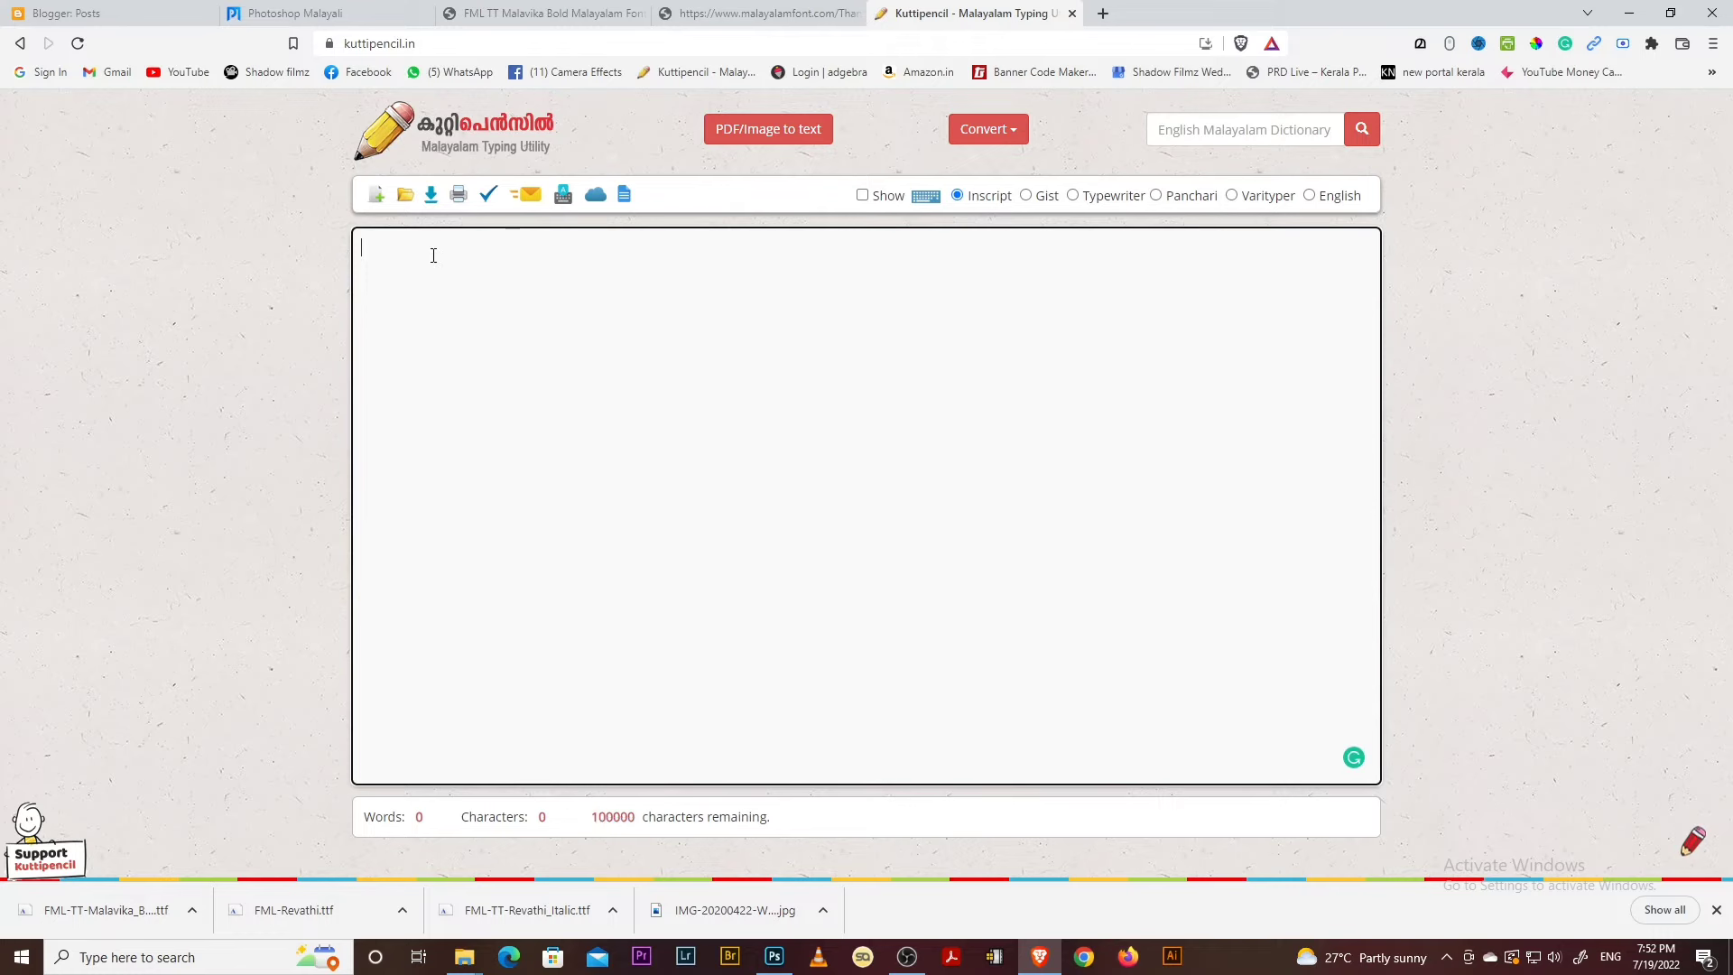
Open Kuttipencil's Google Transliteration editor for typing Malayalam from English letters
left_click(561, 197)
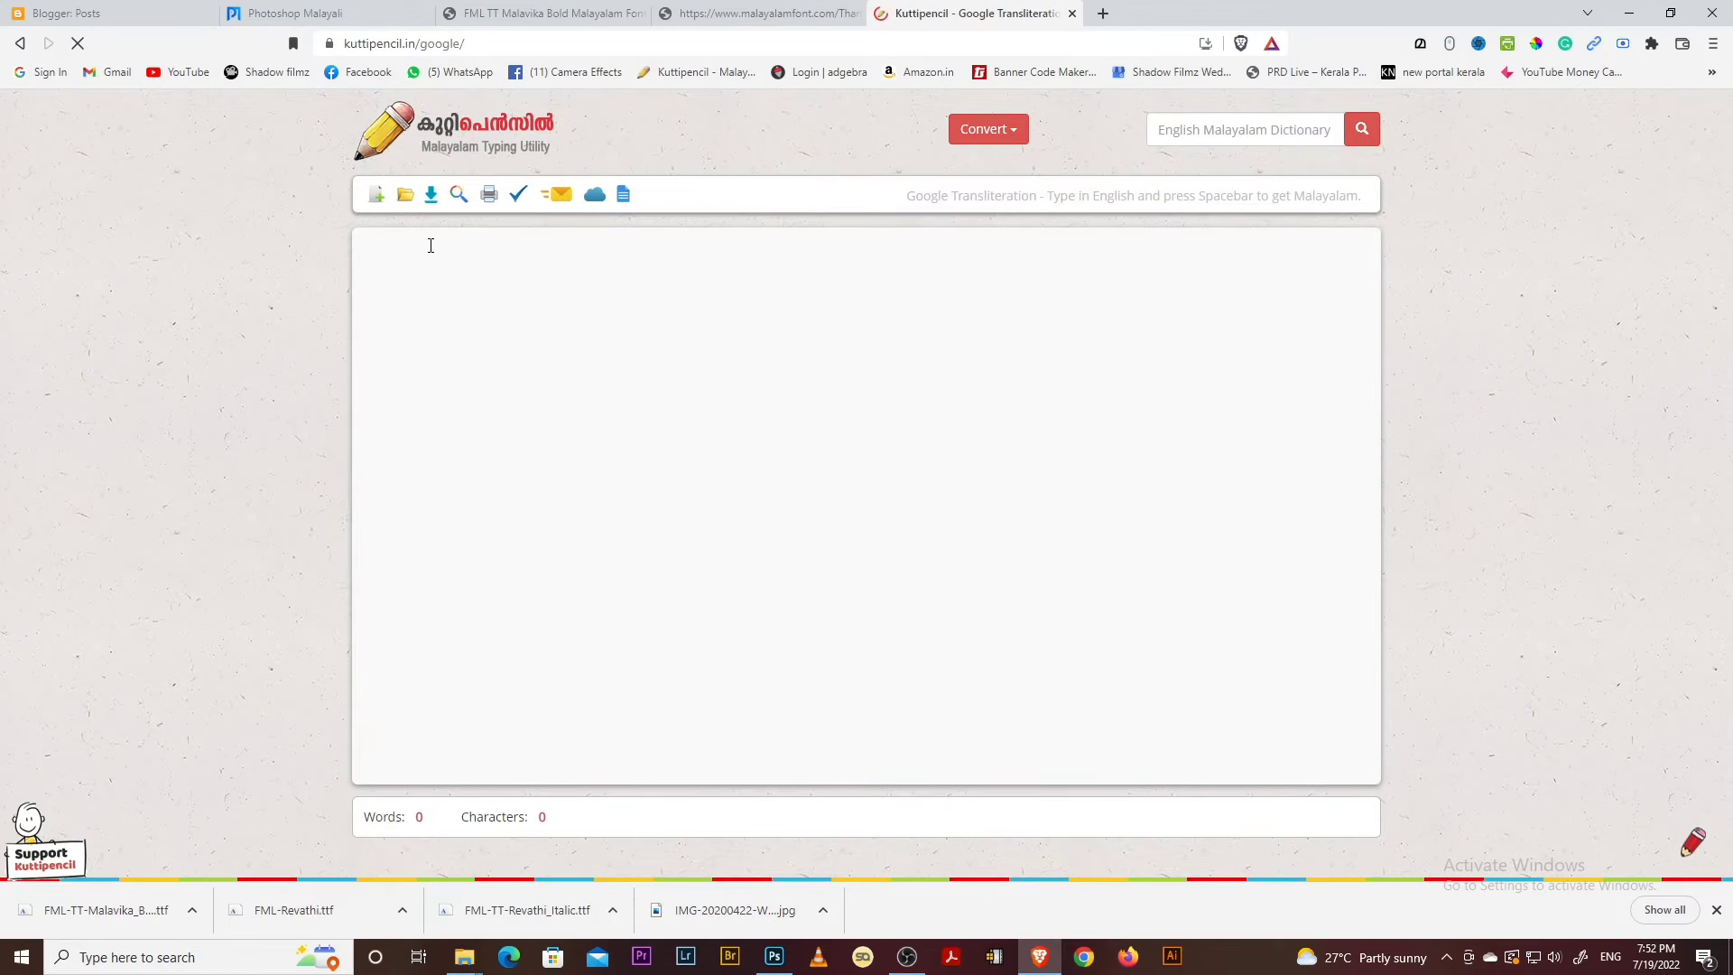
Enter the word "malayalam" in the Google Transliteration editor and convert it to Malayalam script
left_click(431, 246)
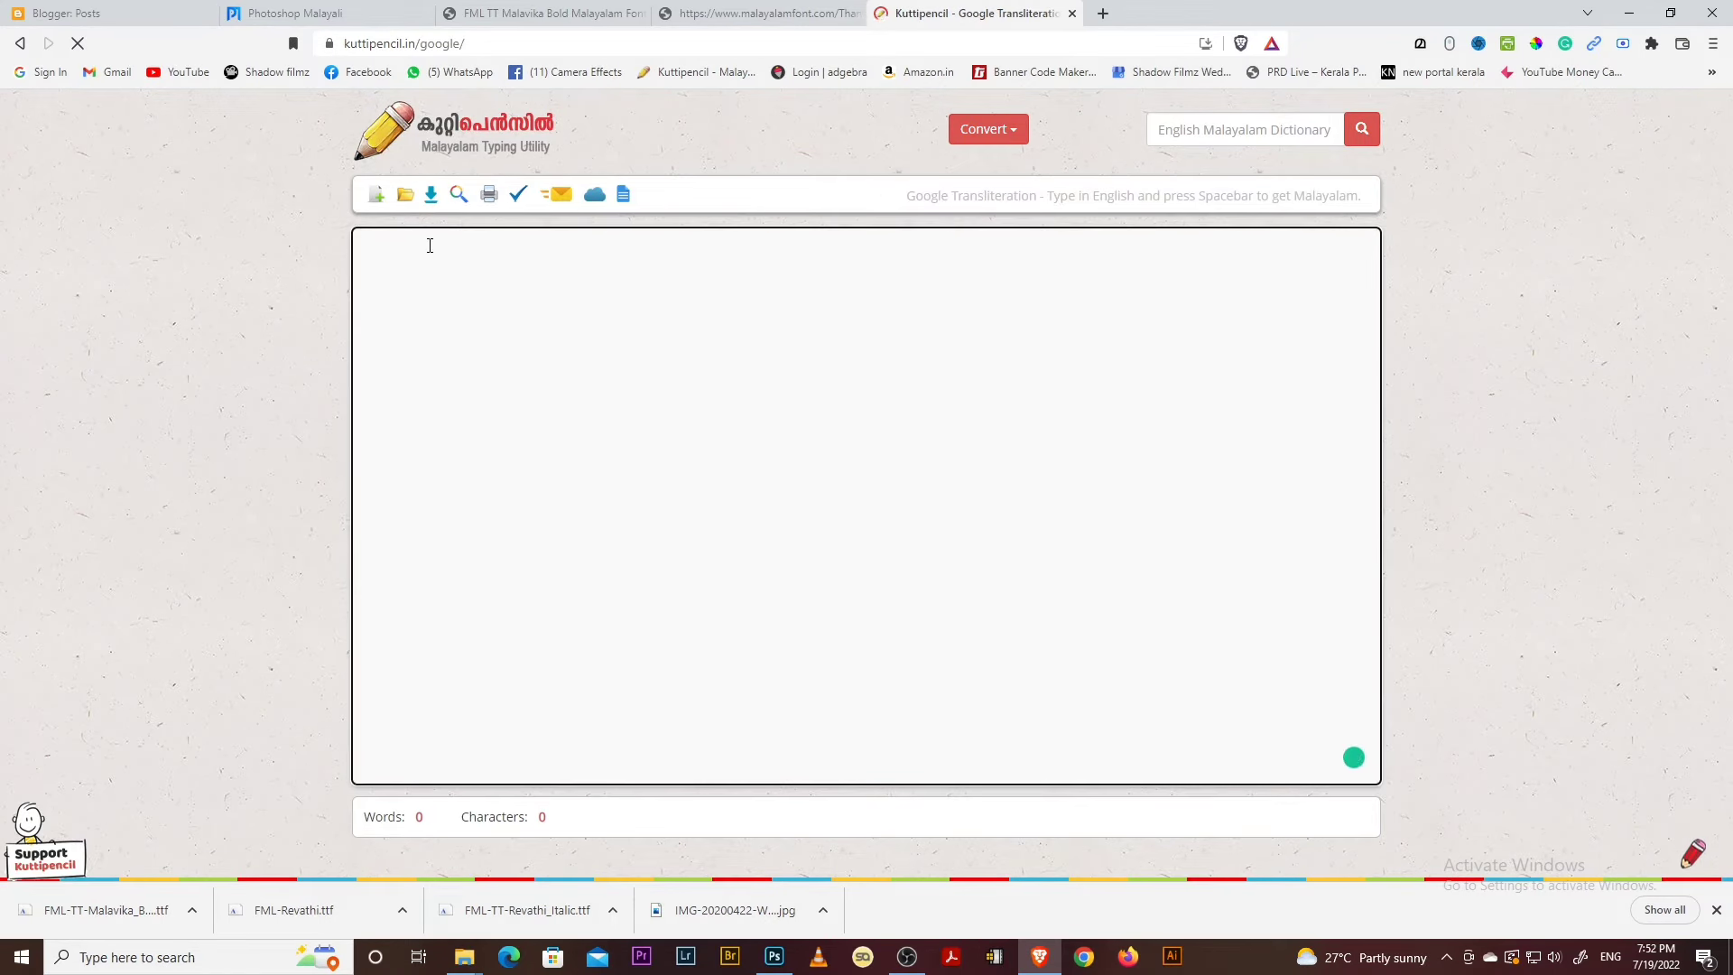
type("malay")
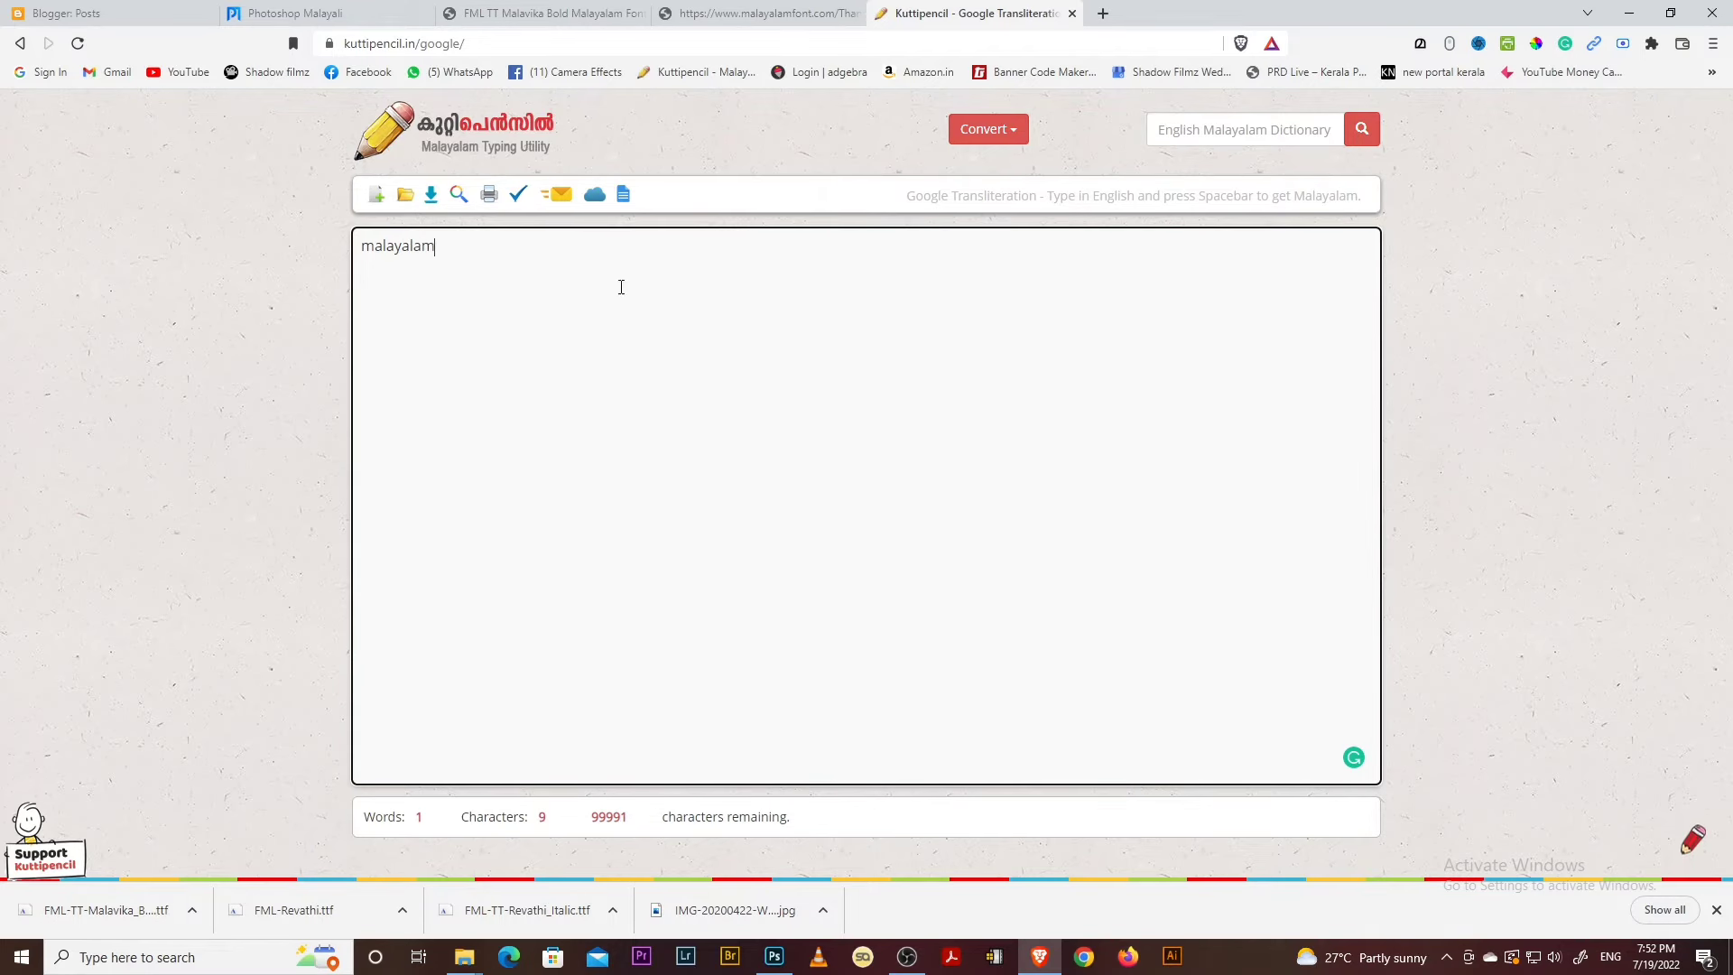
type("alam")
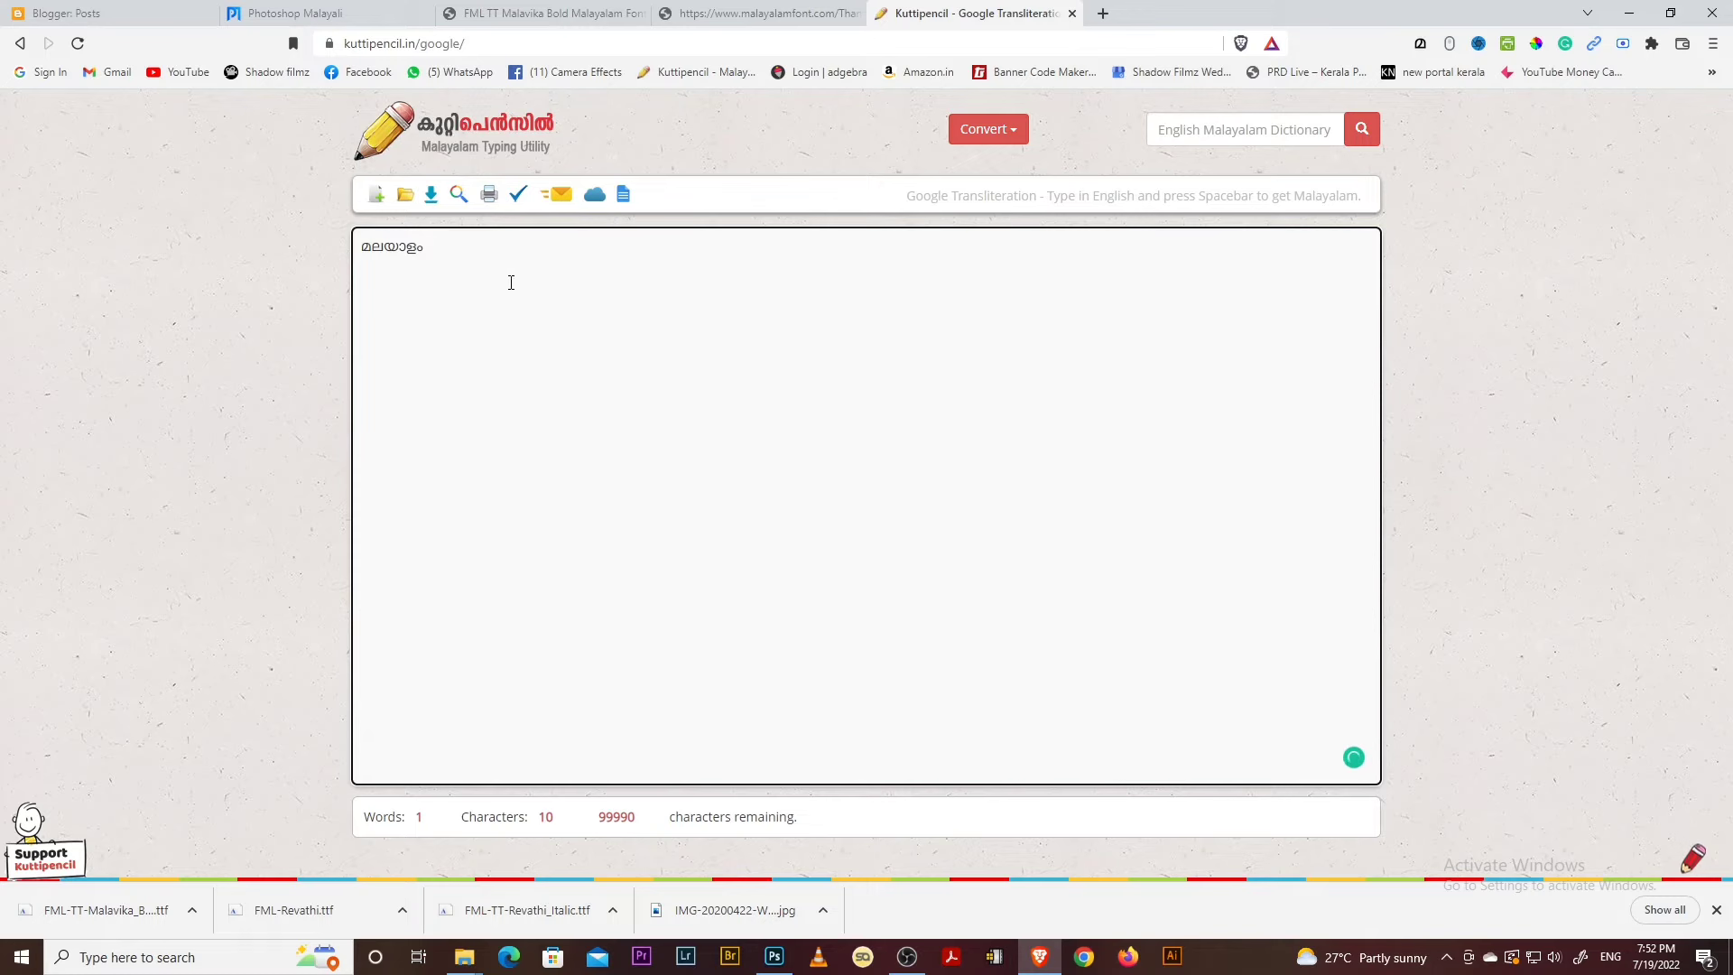
Convert the Malayalam word to FML Series encoding and copy the converted text
left_click(1012, 137)
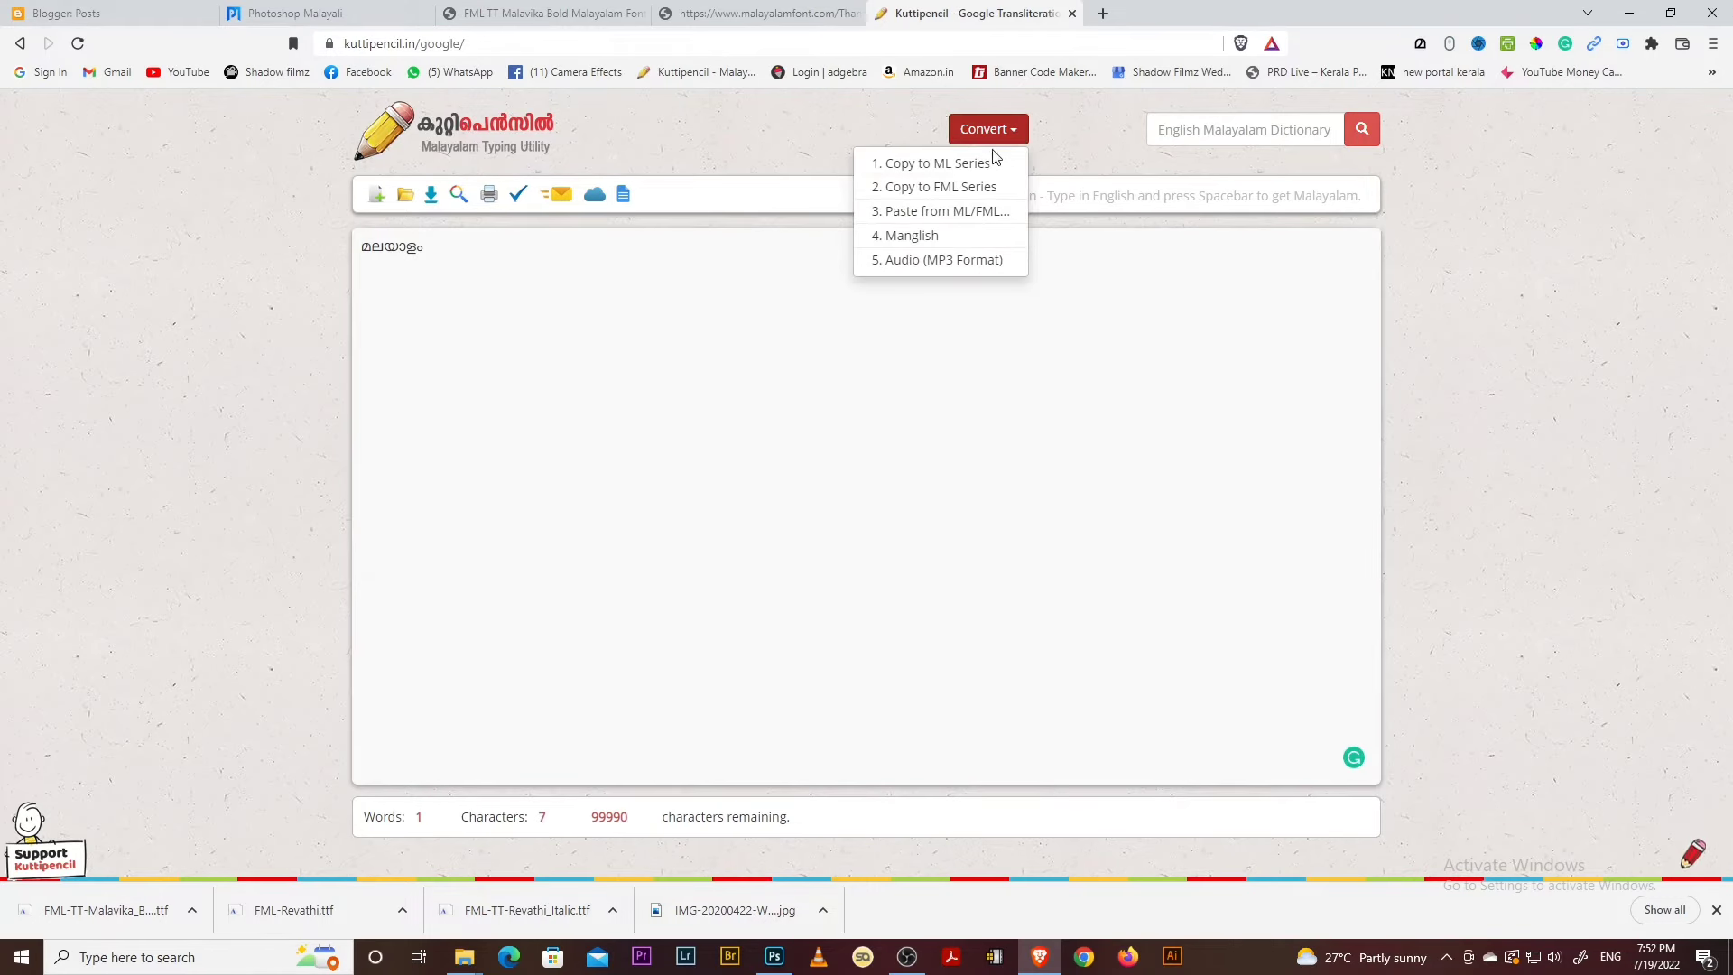
left_click(930, 197)
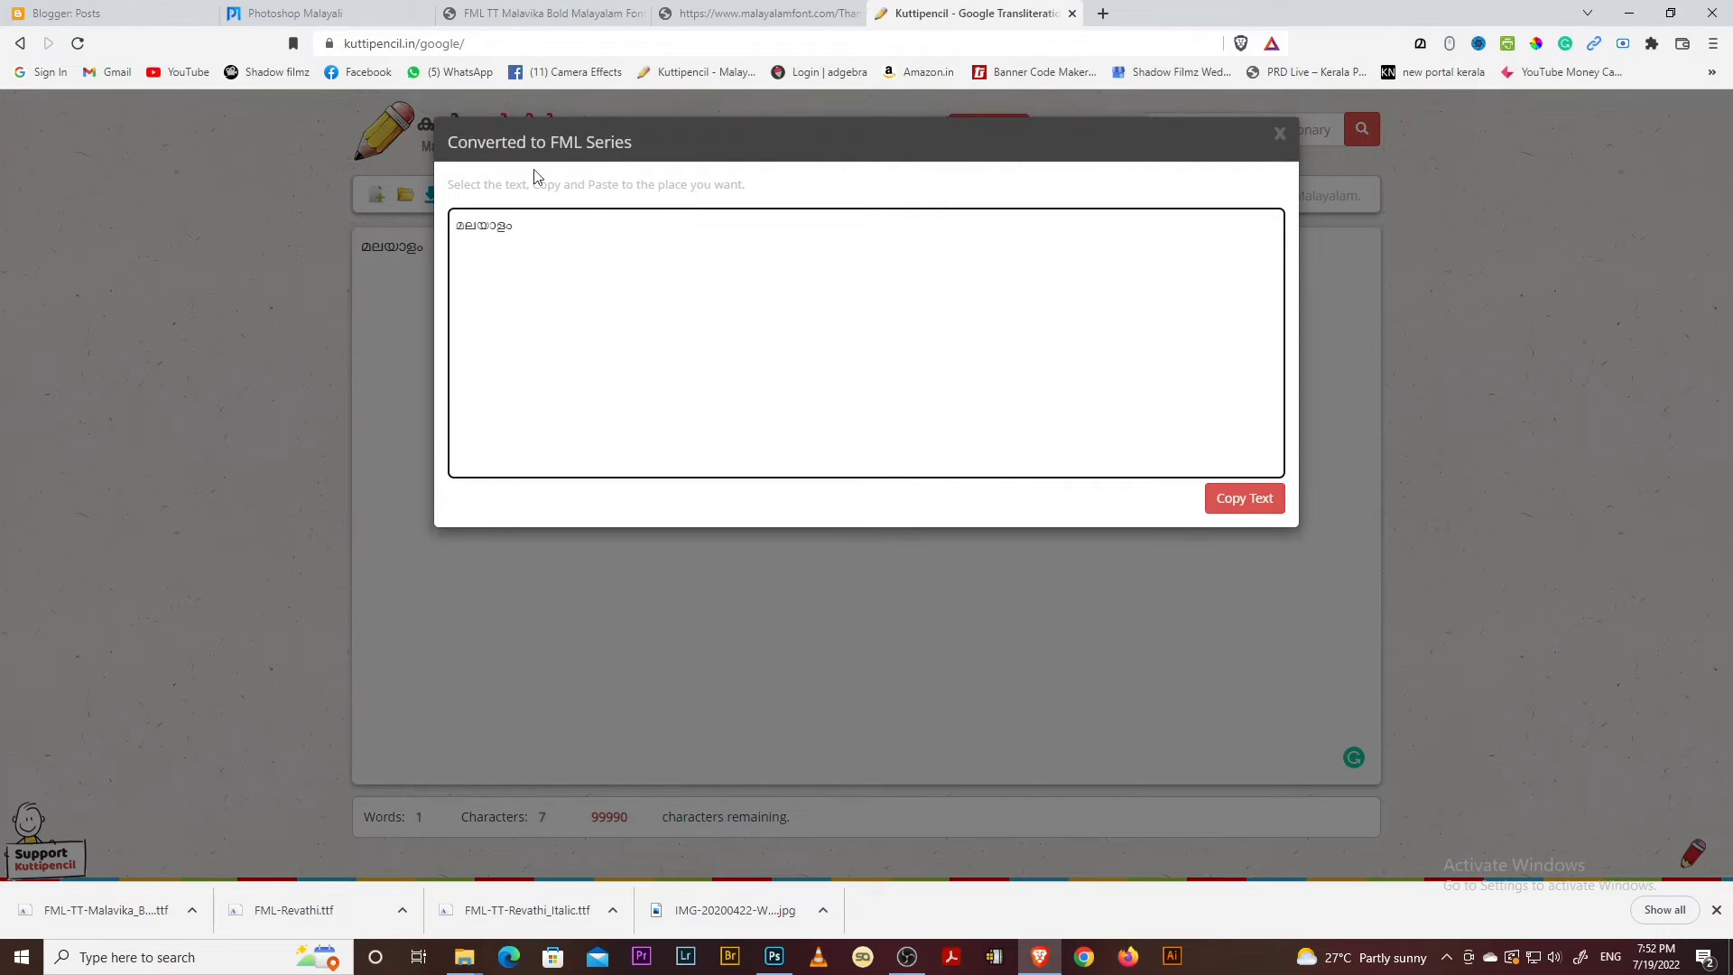
left_click(1233, 500)
left_click(637, 262)
left_click_drag(513, 227, 458, 225)
right_click(476, 229)
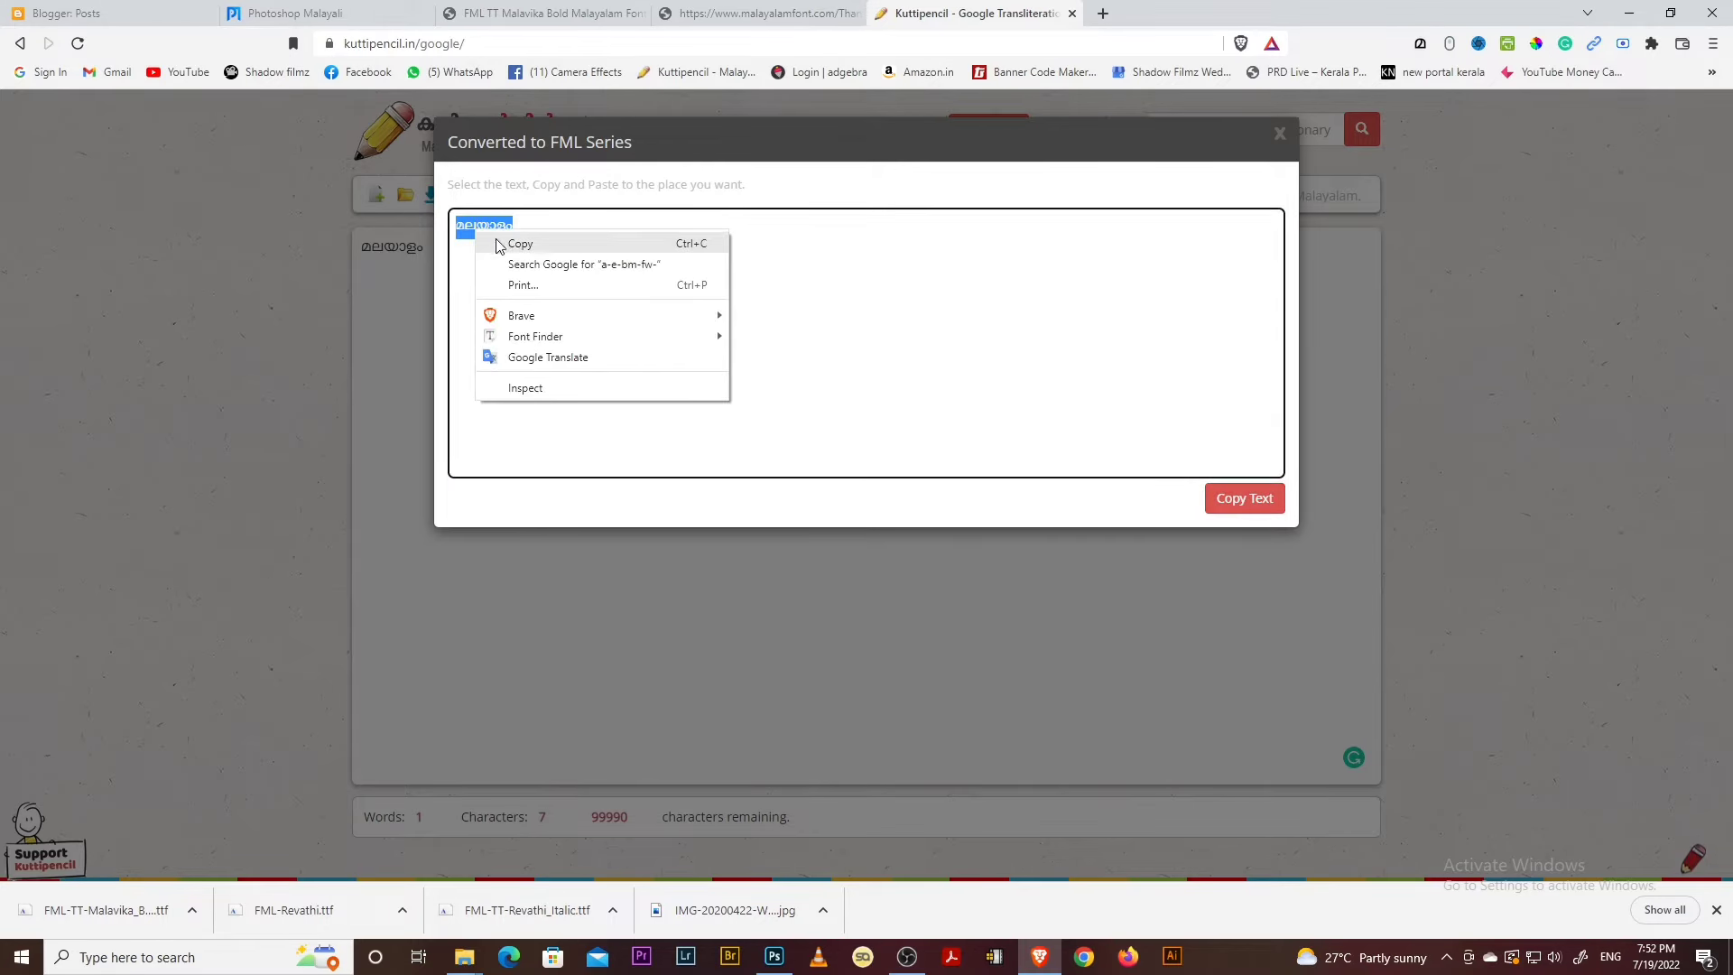
left_click(511, 246)
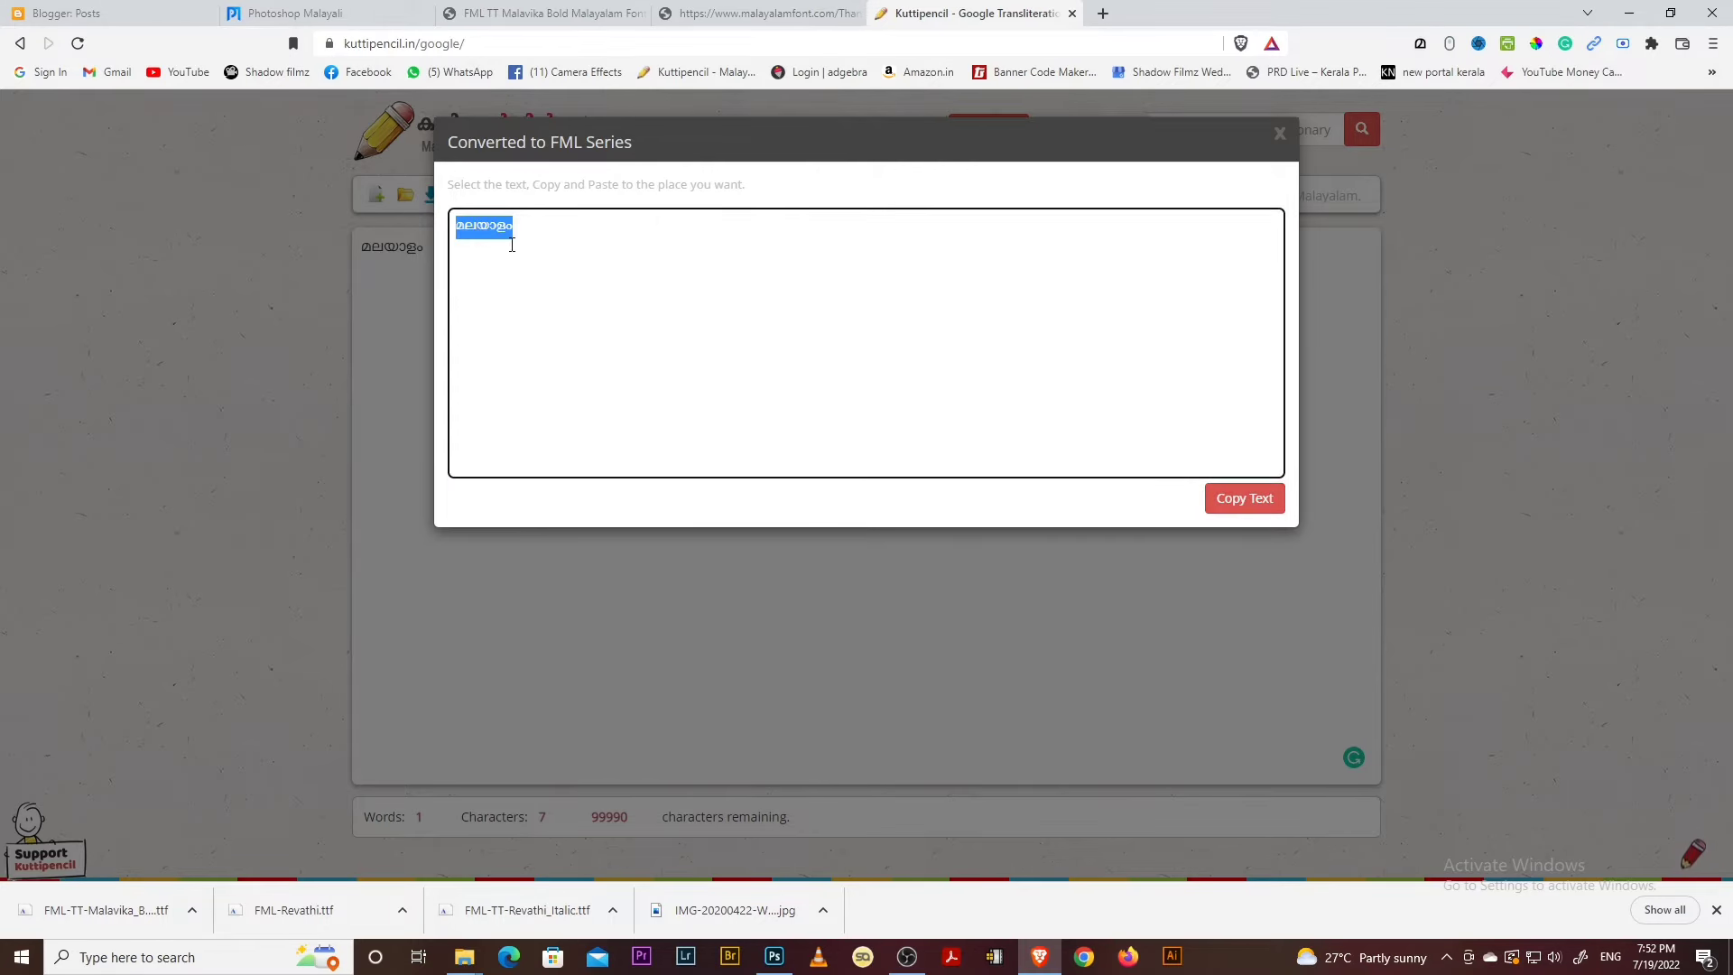
Switch to Photoshop and delete the existing content above the background in the Untitled-1 document
left_click(774, 959)
left_click_drag(802, 381, 781, 403)
key("Delete")
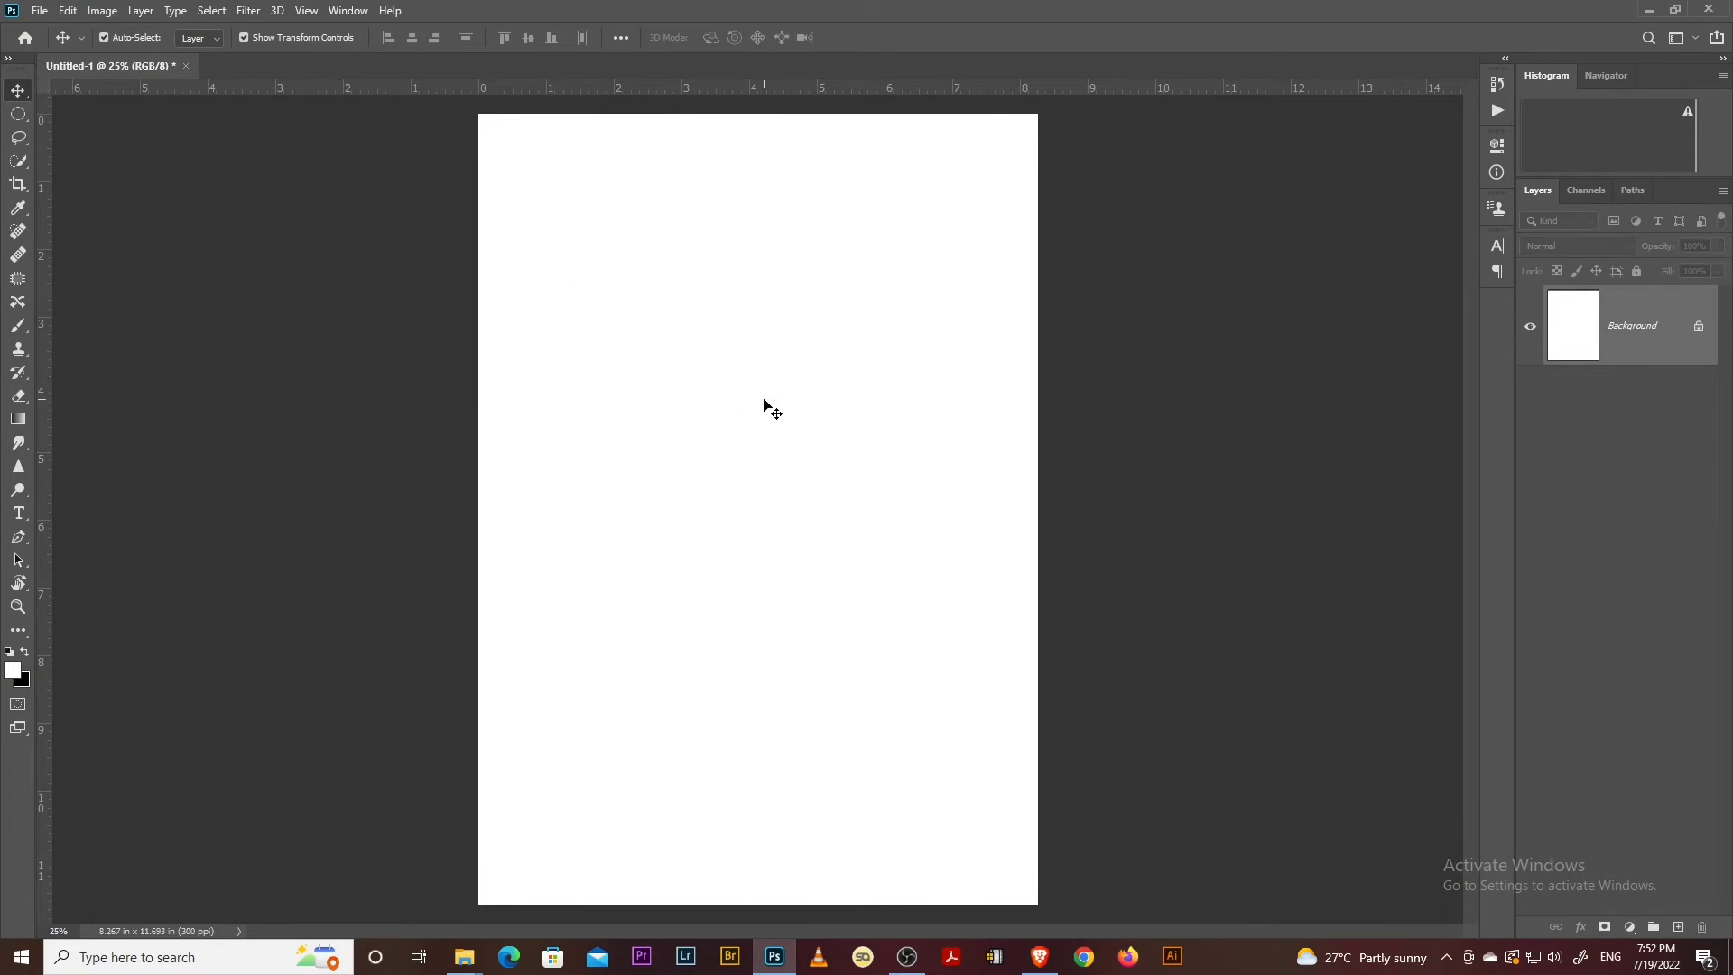
Add a horizontal text layer in the upper part of the page and insert the copied FML text "a-e-bm-fw-"
key("t")
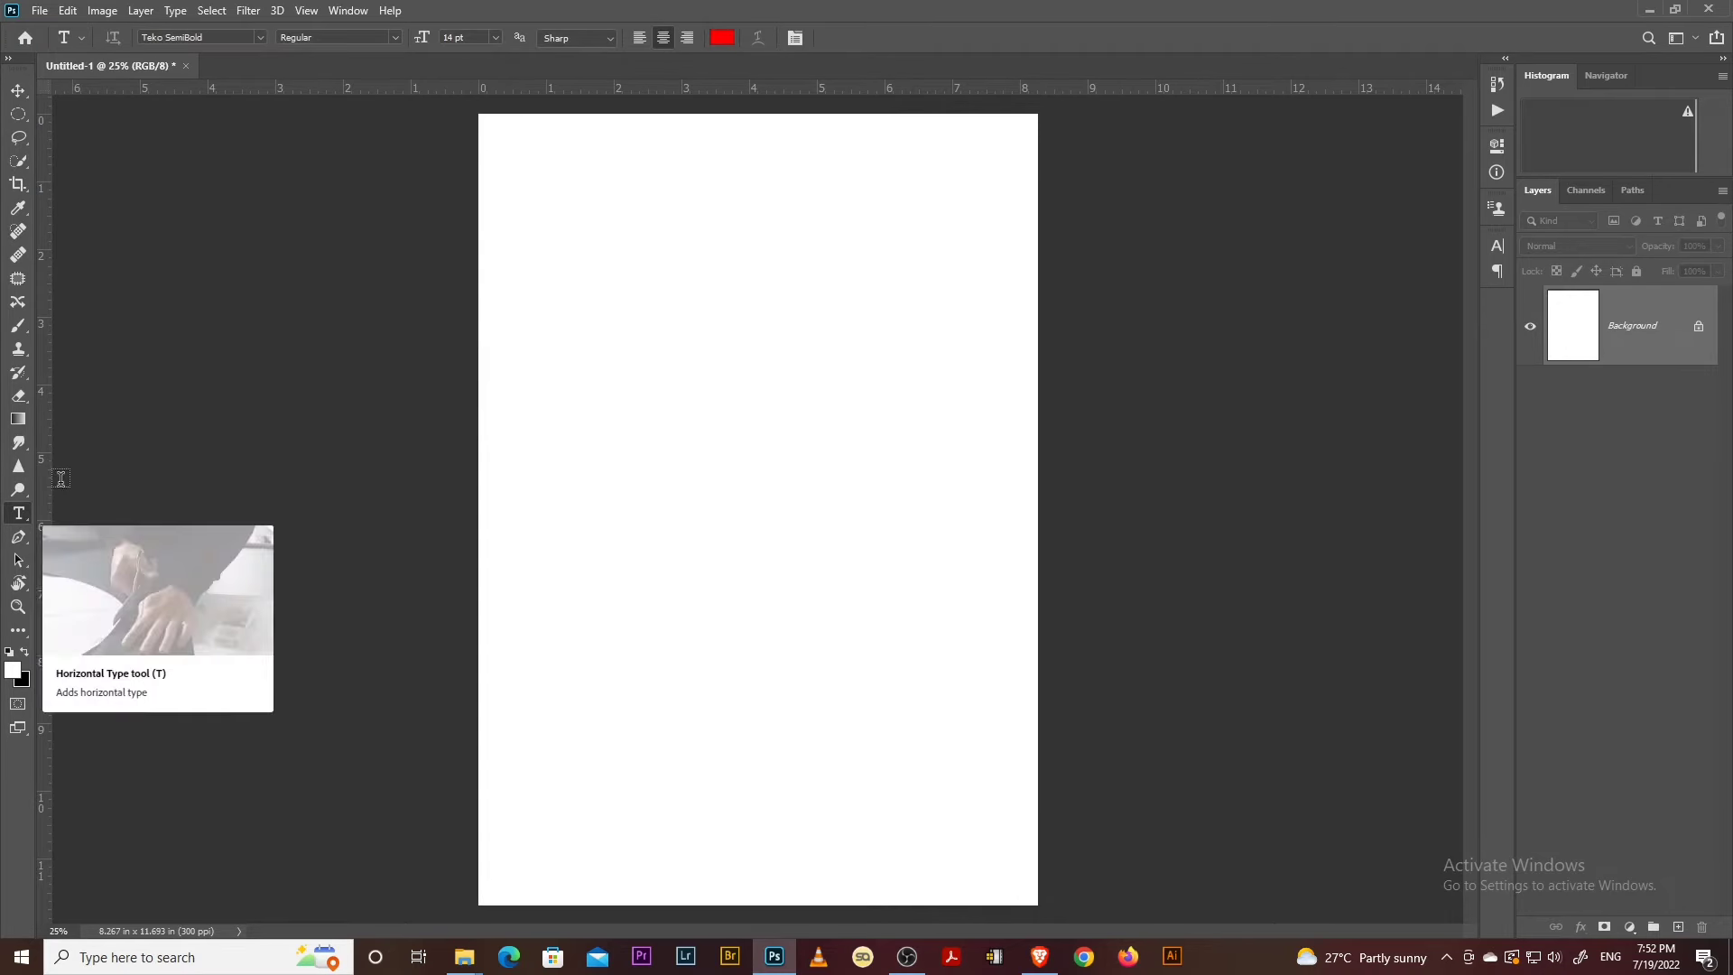
left_click(632, 265)
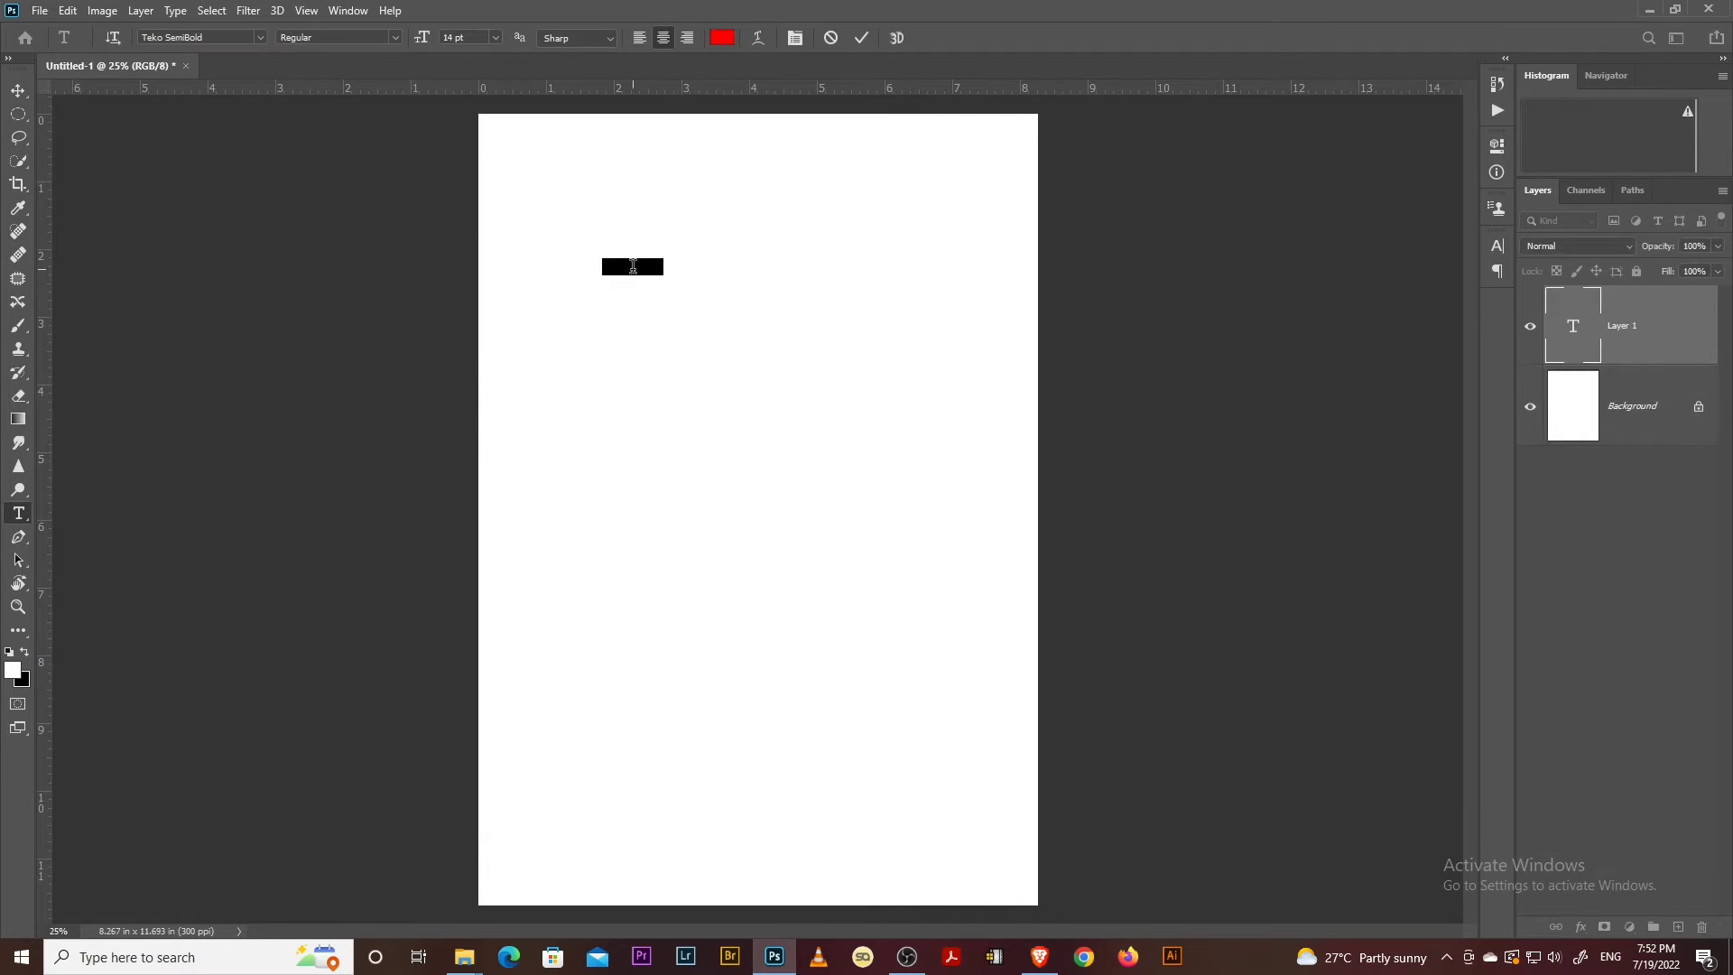
type("a-e-hgn-fw-")
left_click(764, 265)
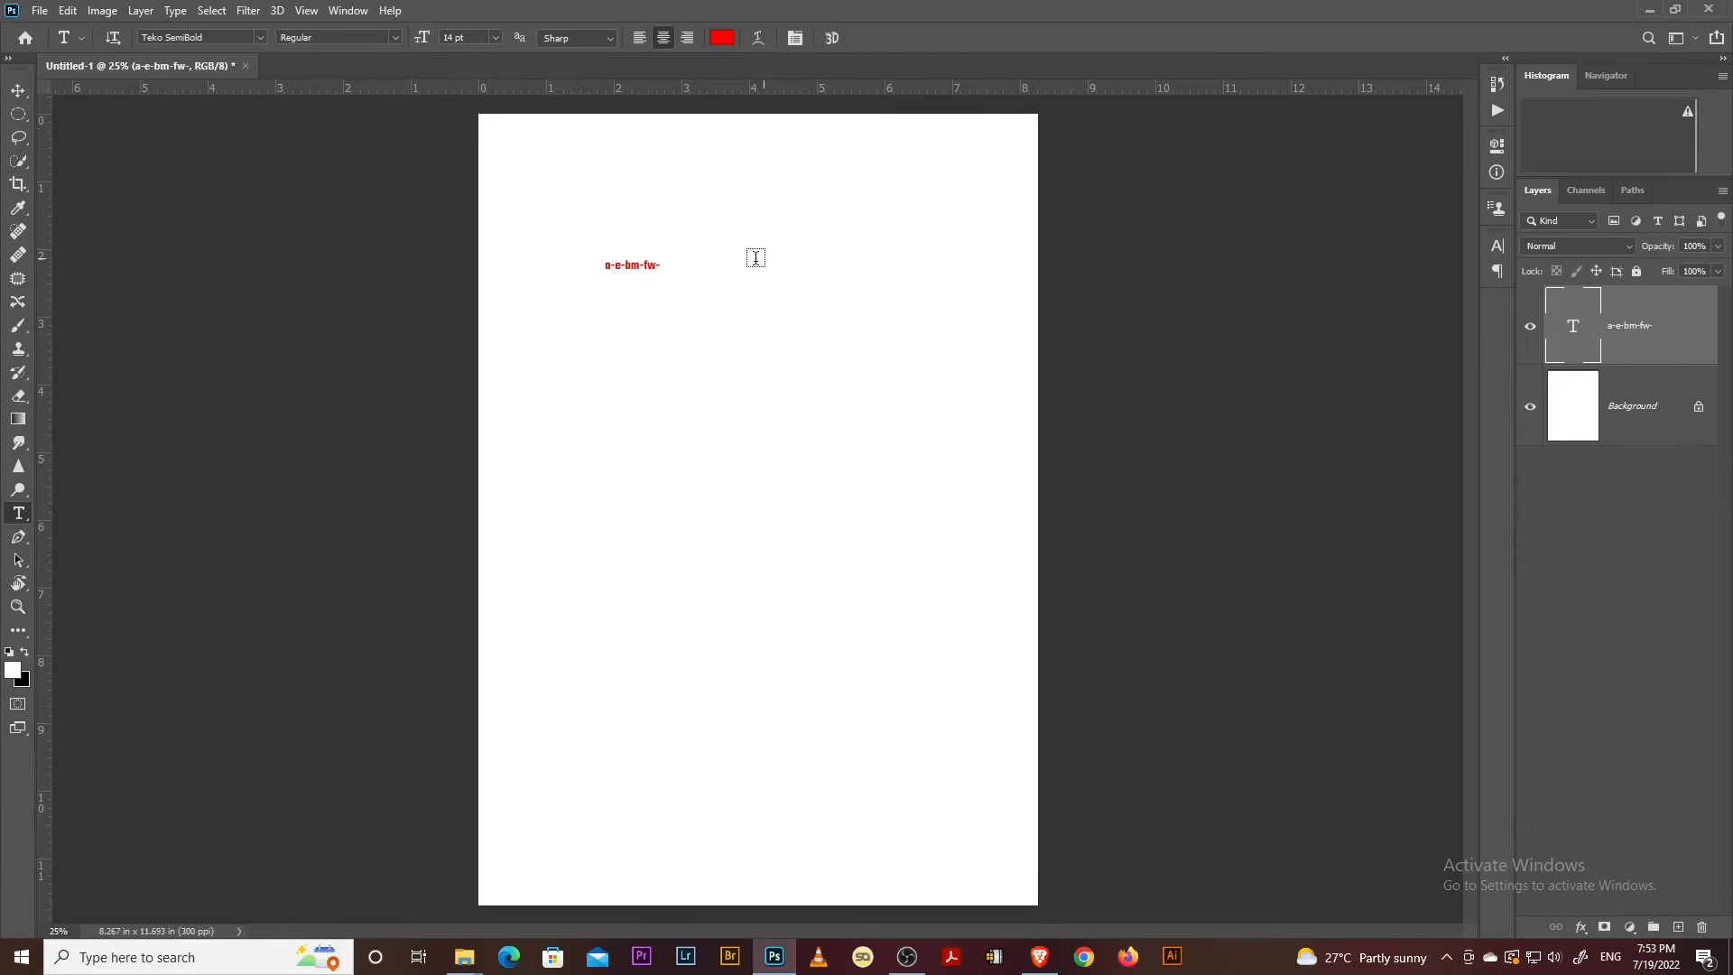
Enlarge the "a-e-bm-fw-" text to about 89 pt and move it to the horizontal centre of the page
key("v")
left_click_drag(659, 276, 900, 515)
key("Return")
left_click_drag(790, 307, 768, 420)
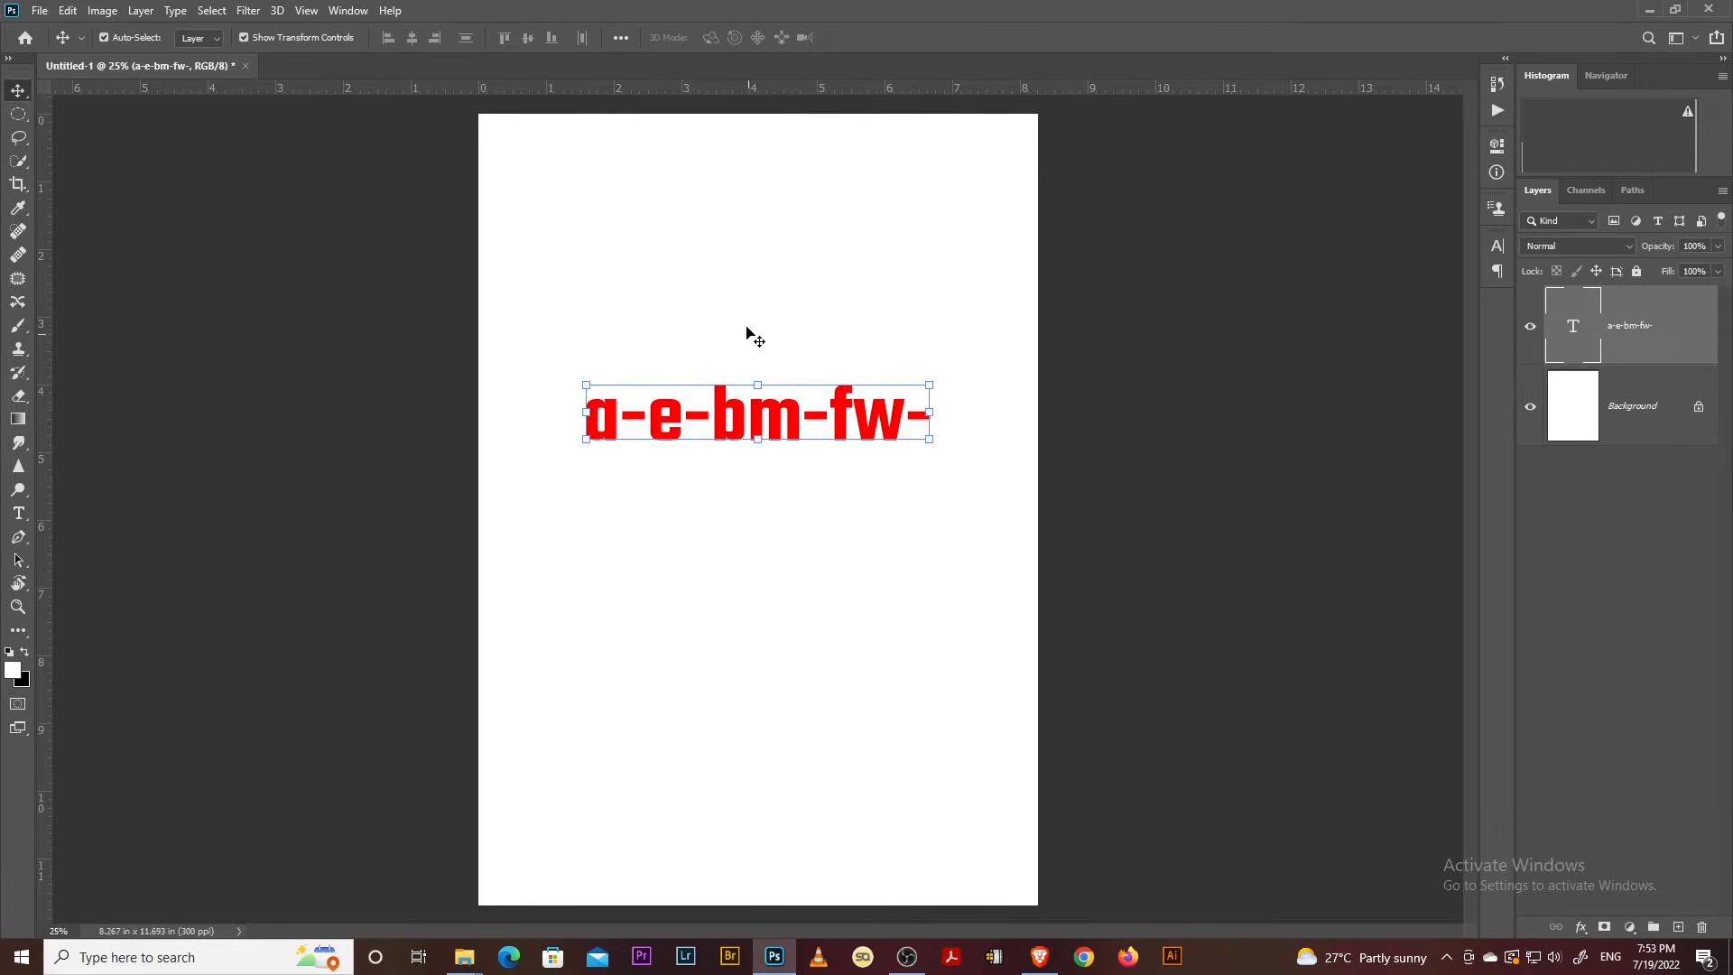
Search the fonts for "fml" and set the text layer's font to FML-TTMalavika Bold
key("t")
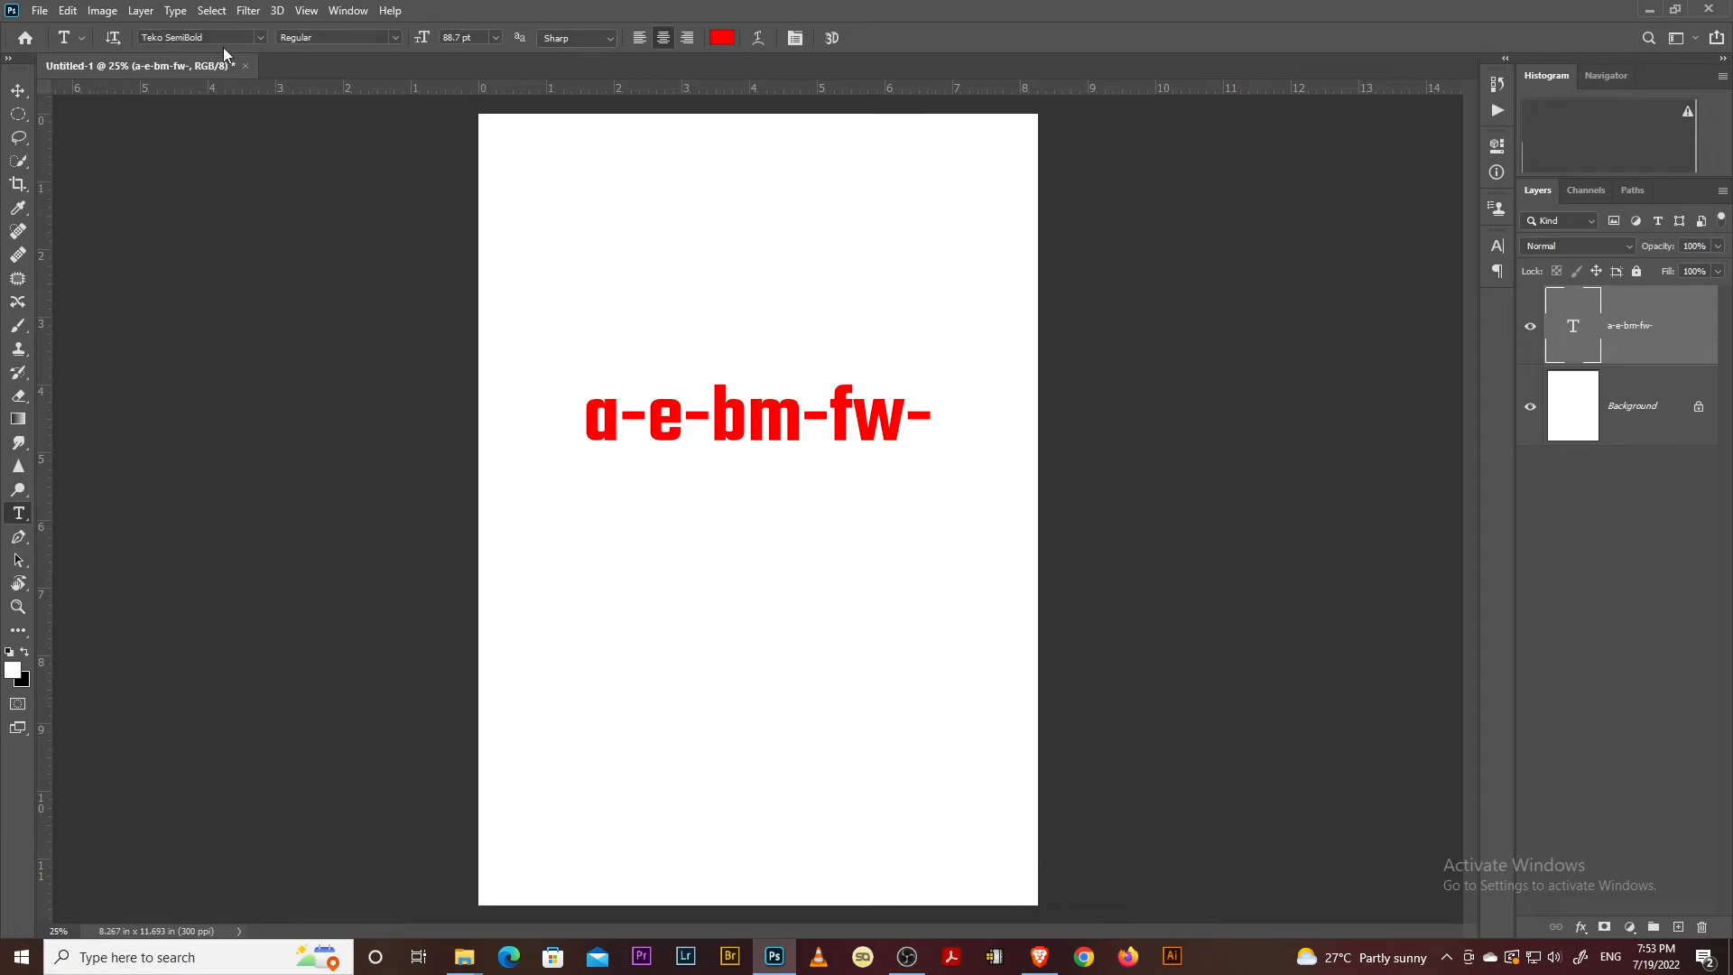
left_click(245, 37)
type("fml")
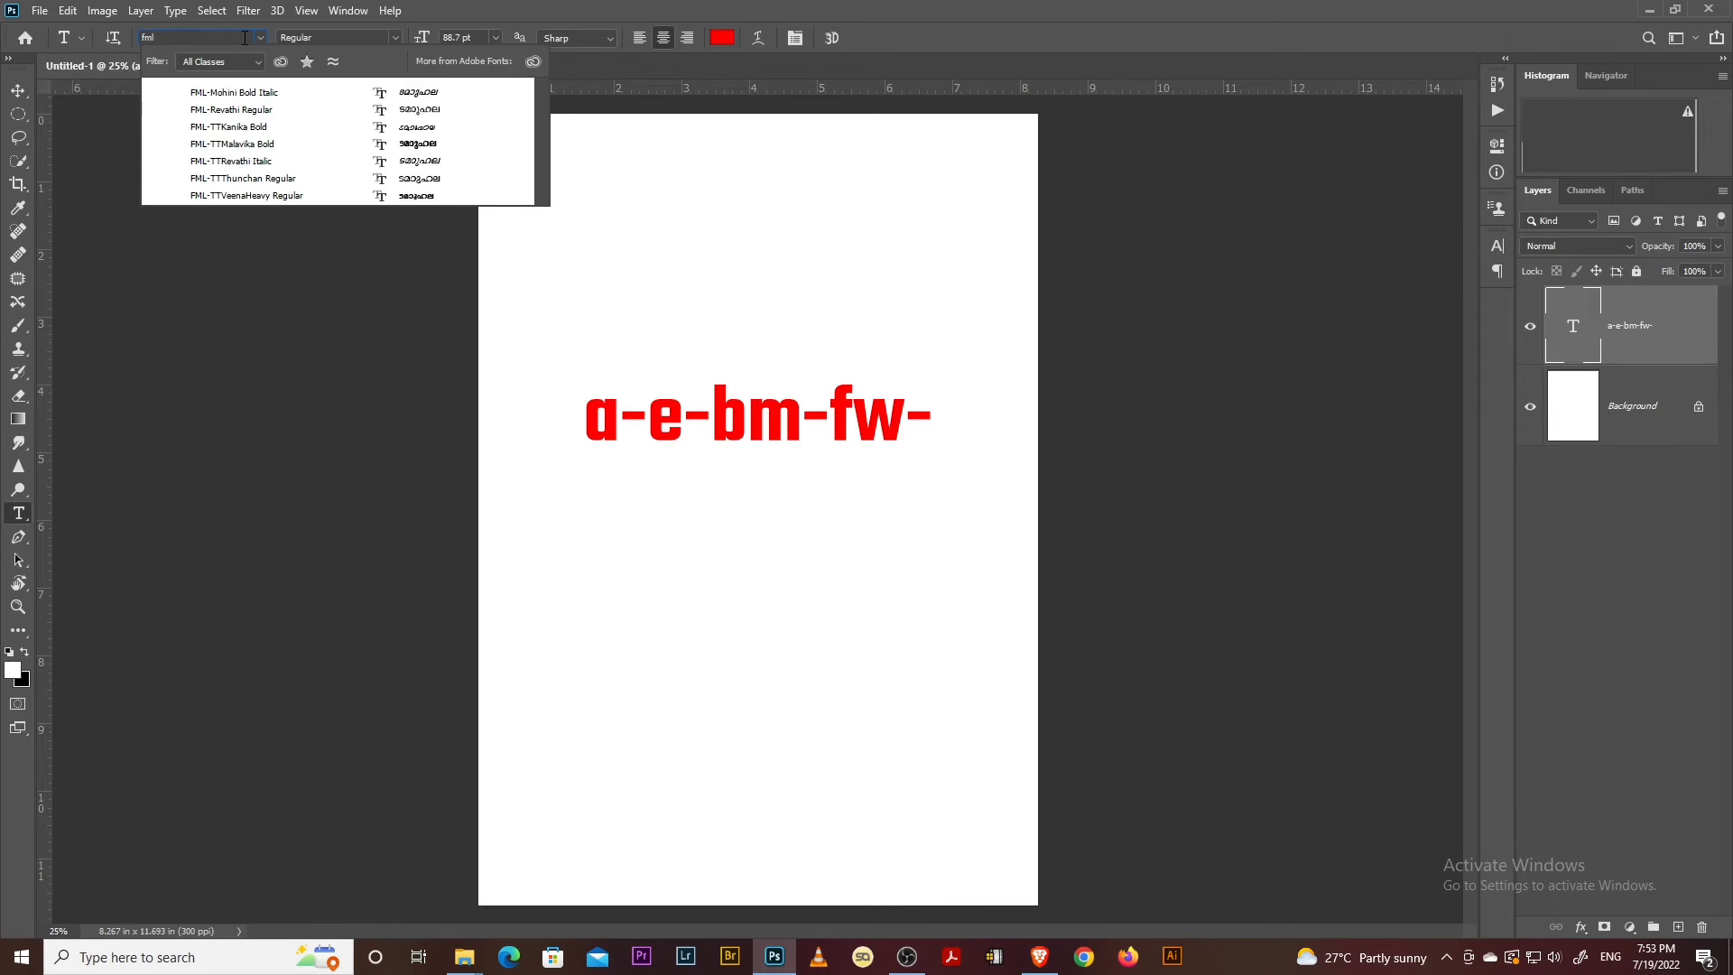
left_click(274, 144)
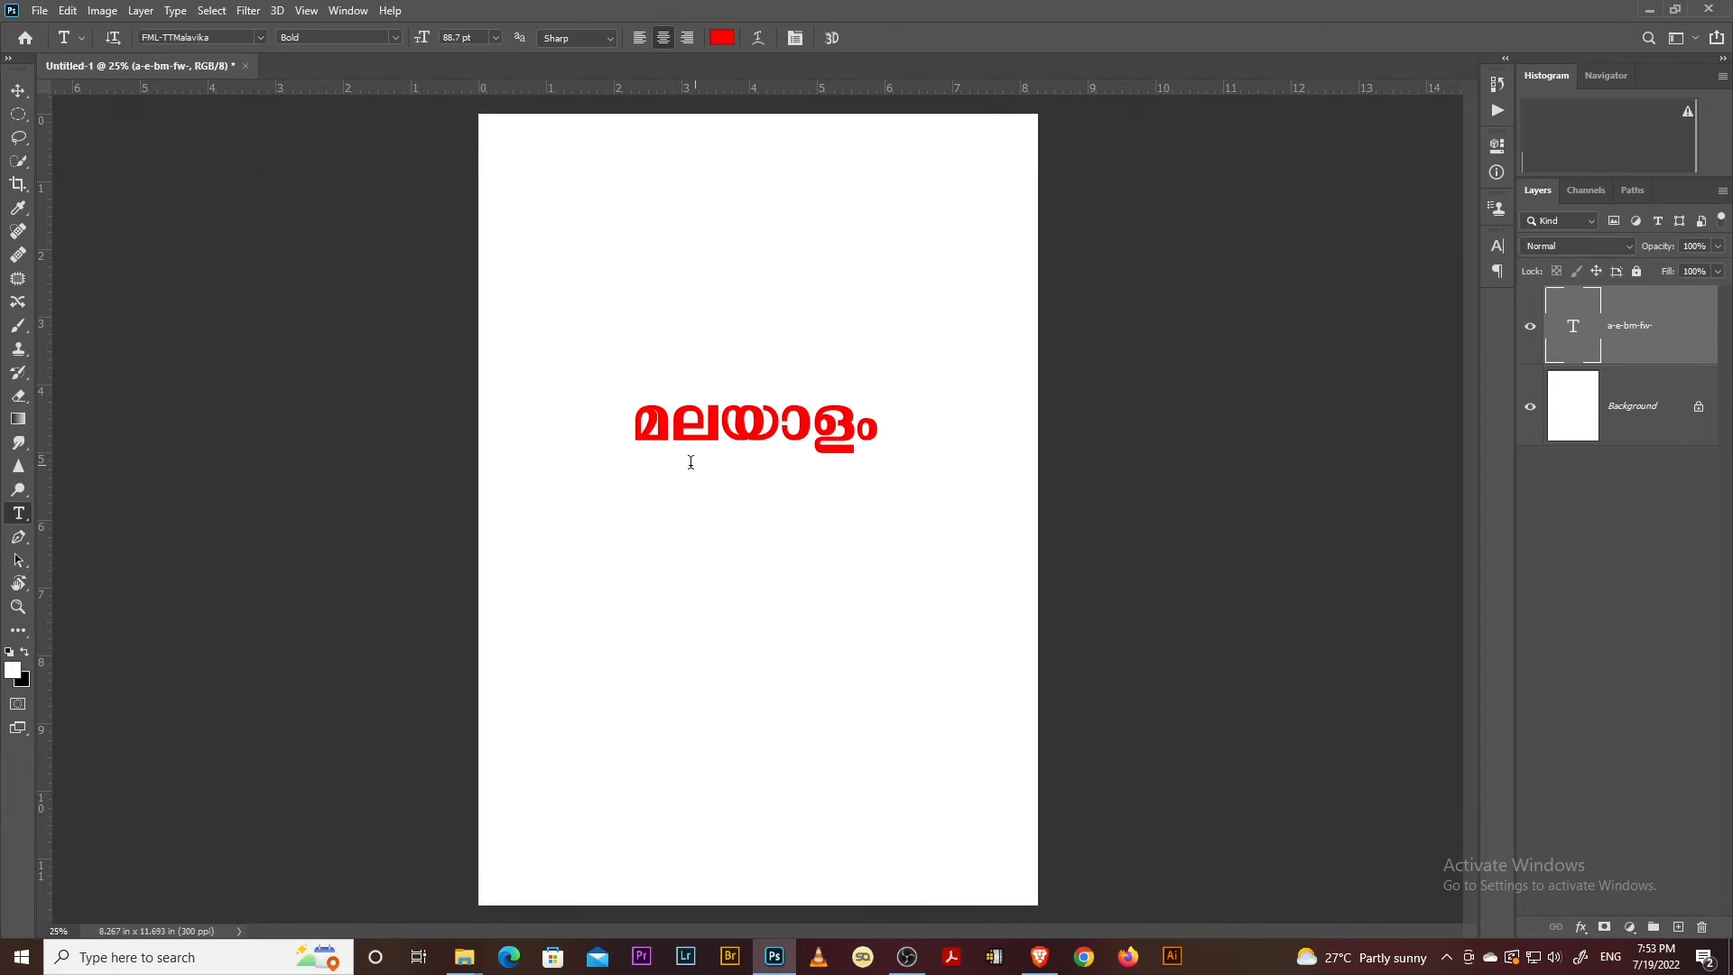
Enlarge the Malayalam text to about 133 pt and centre it horizontally on the page
left_click(18, 90)
left_click_drag(884, 395, 981, 276)
left_click_drag(914, 428, 832, 424)
key("Return")
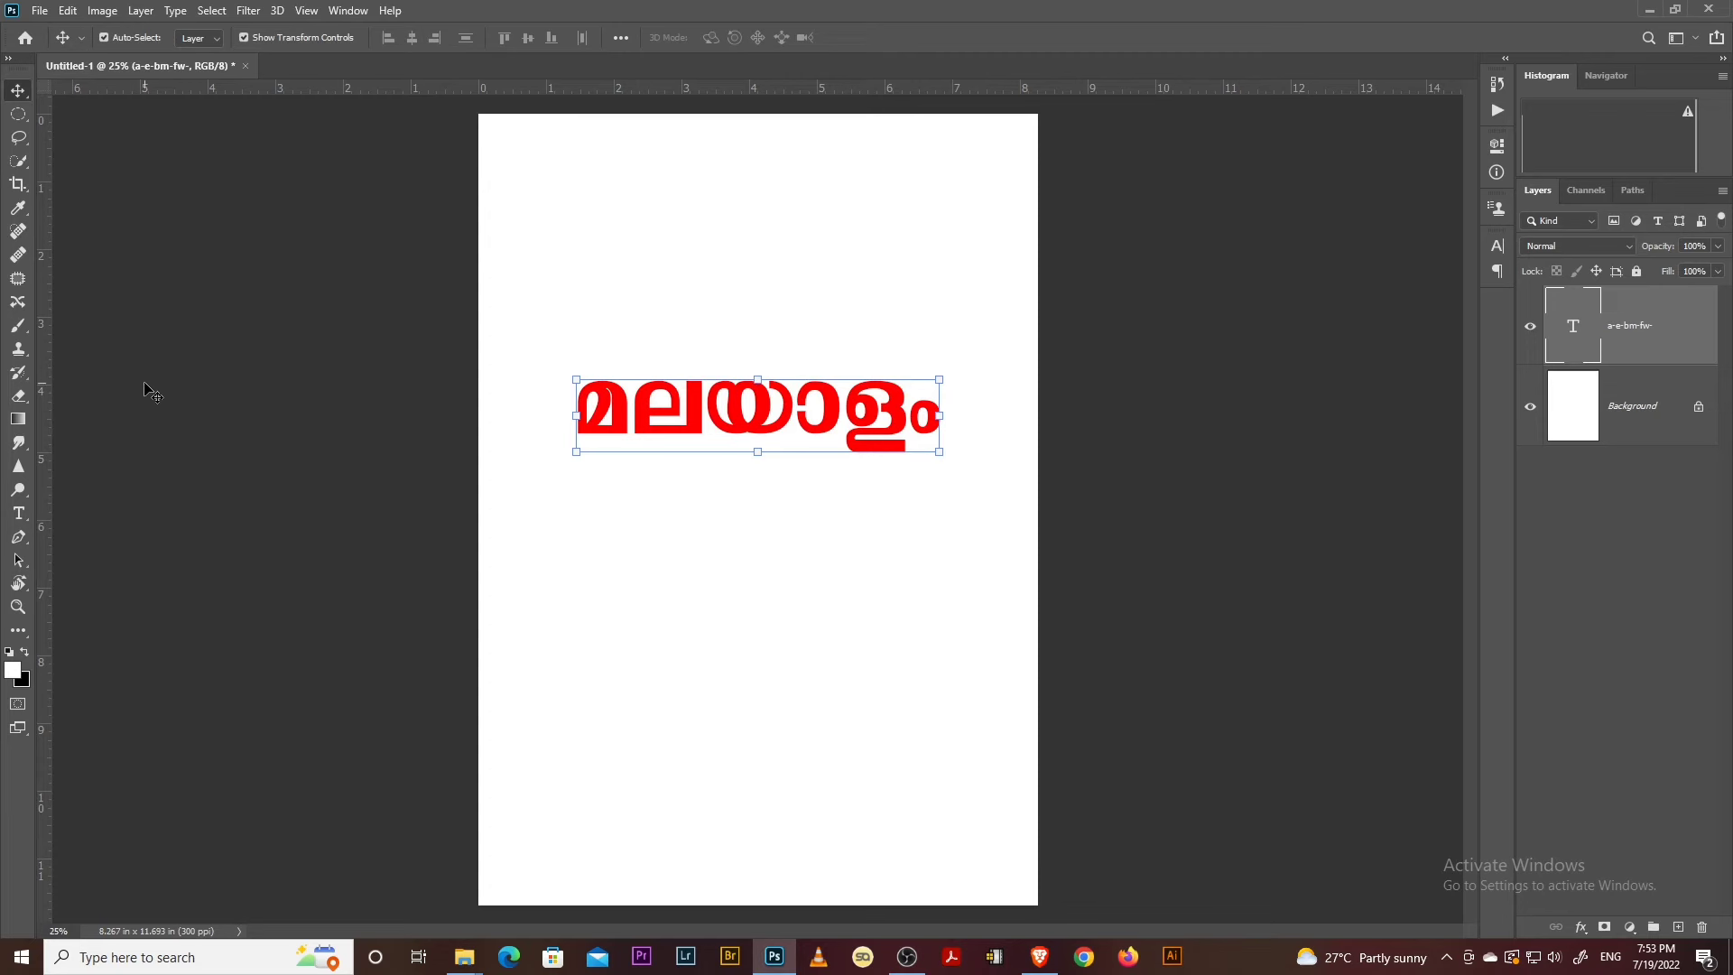
Open the character settings for the Malayalam text layer and turn on All Caps
left_click(24, 516)
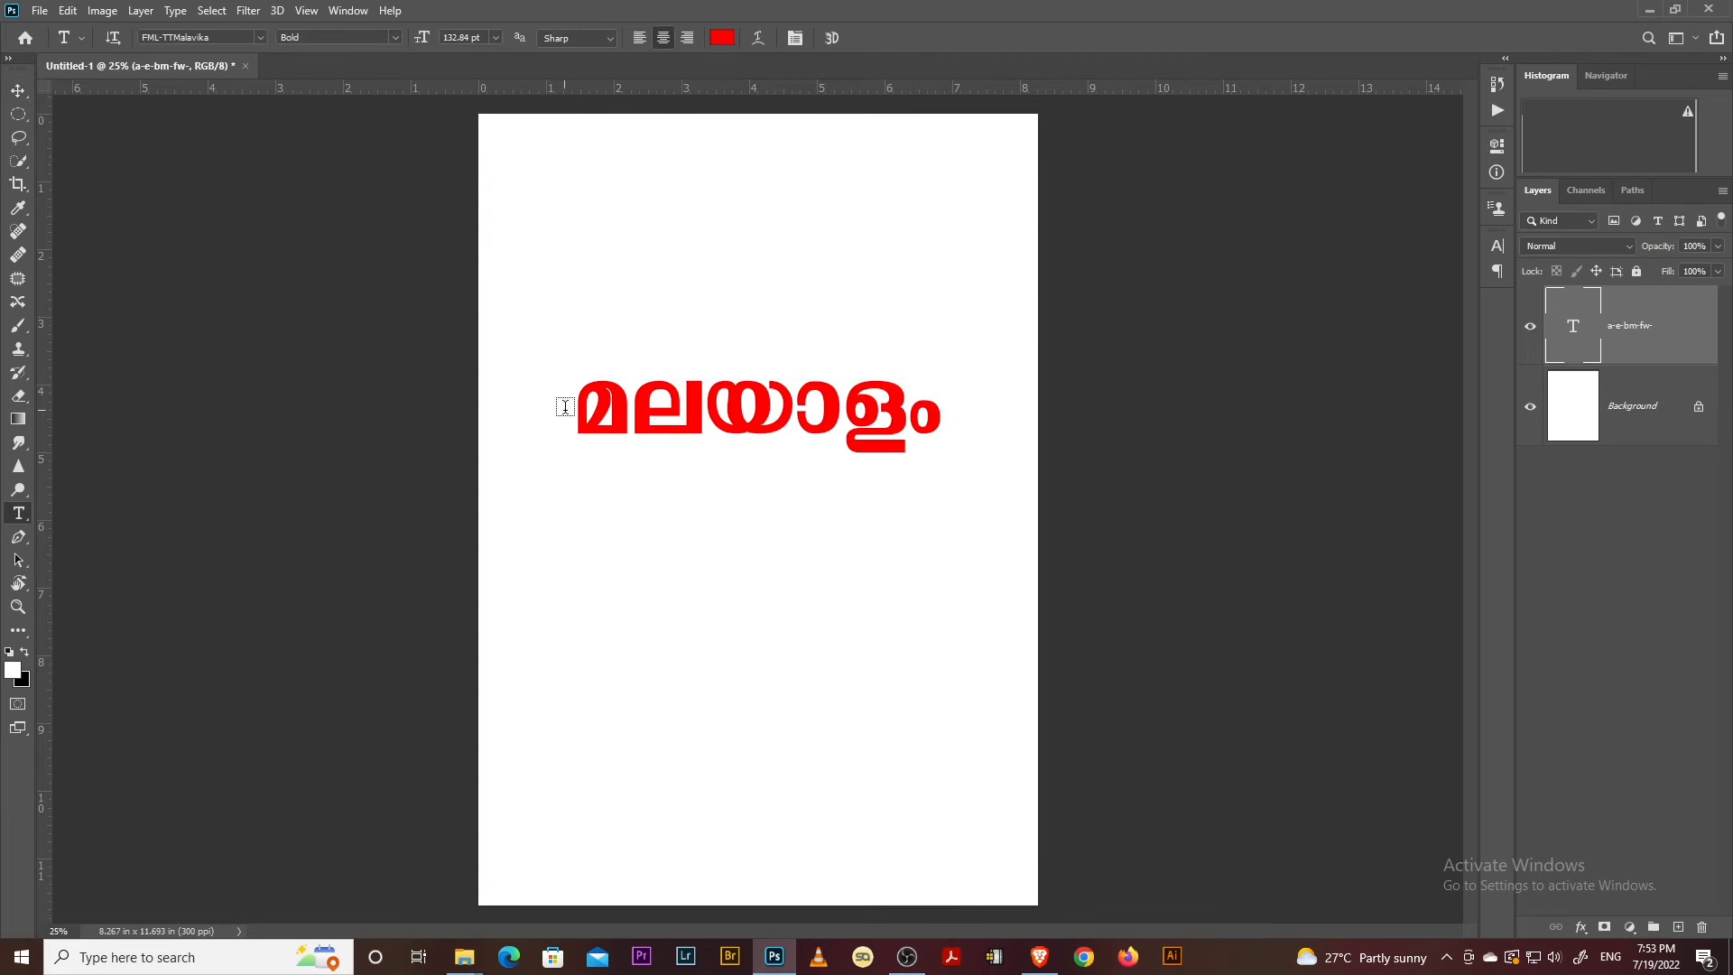
left_click(797, 38)
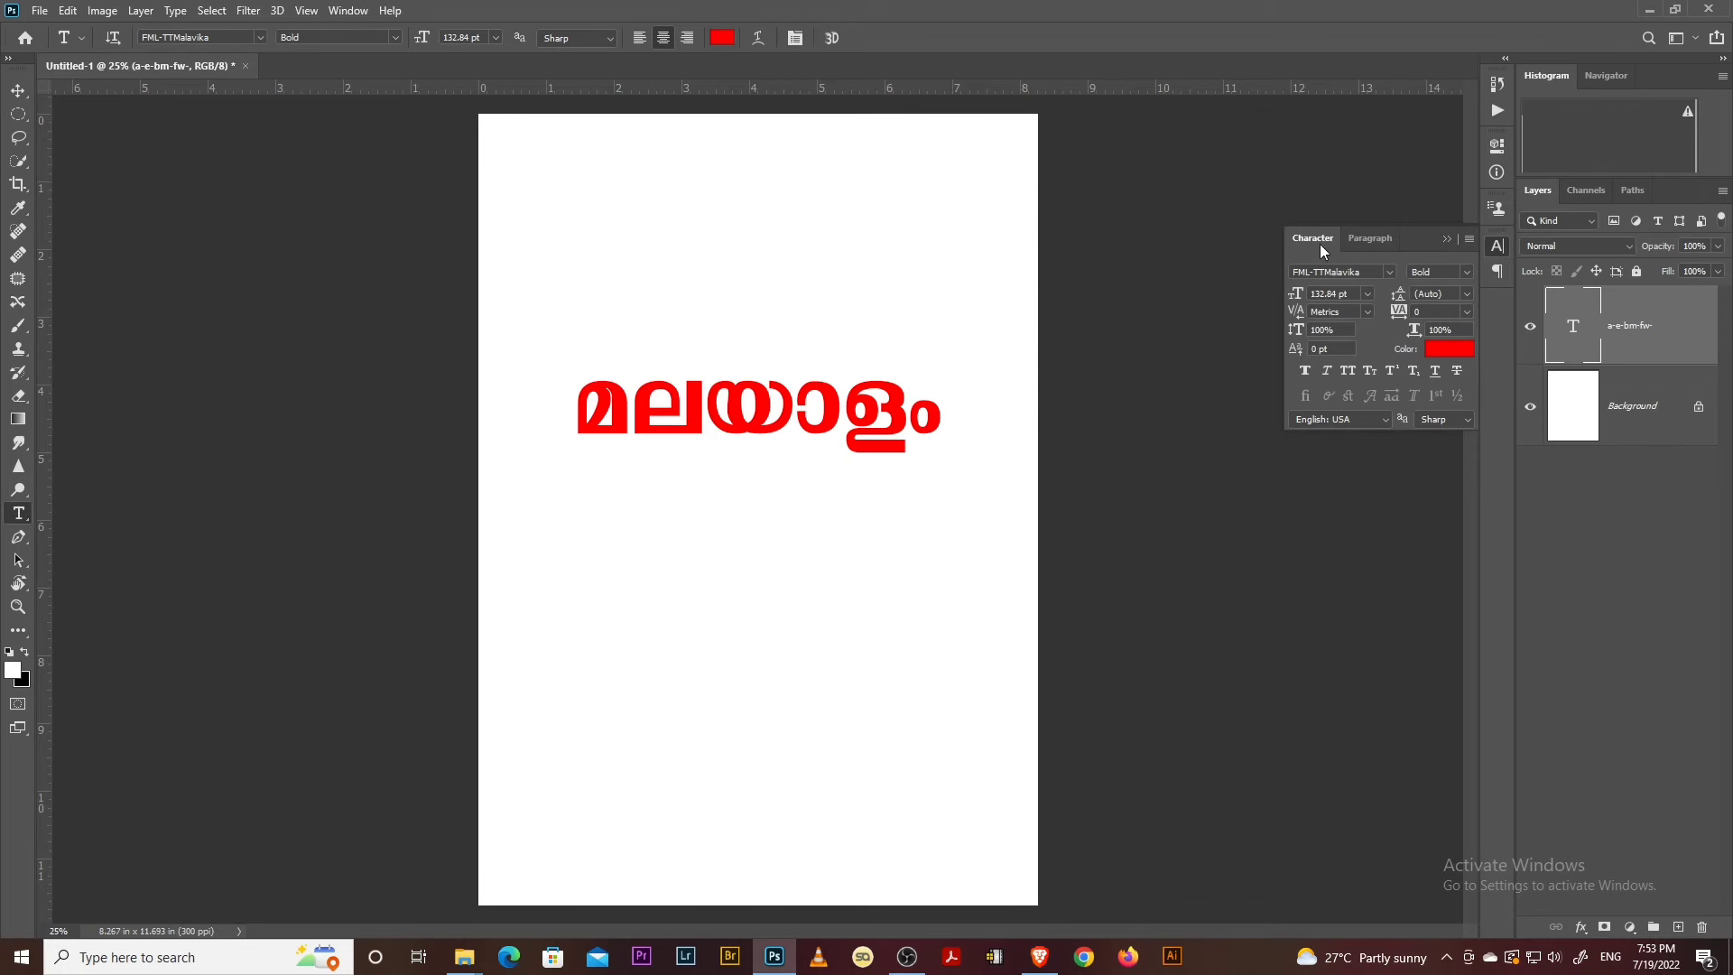
left_click(1348, 371)
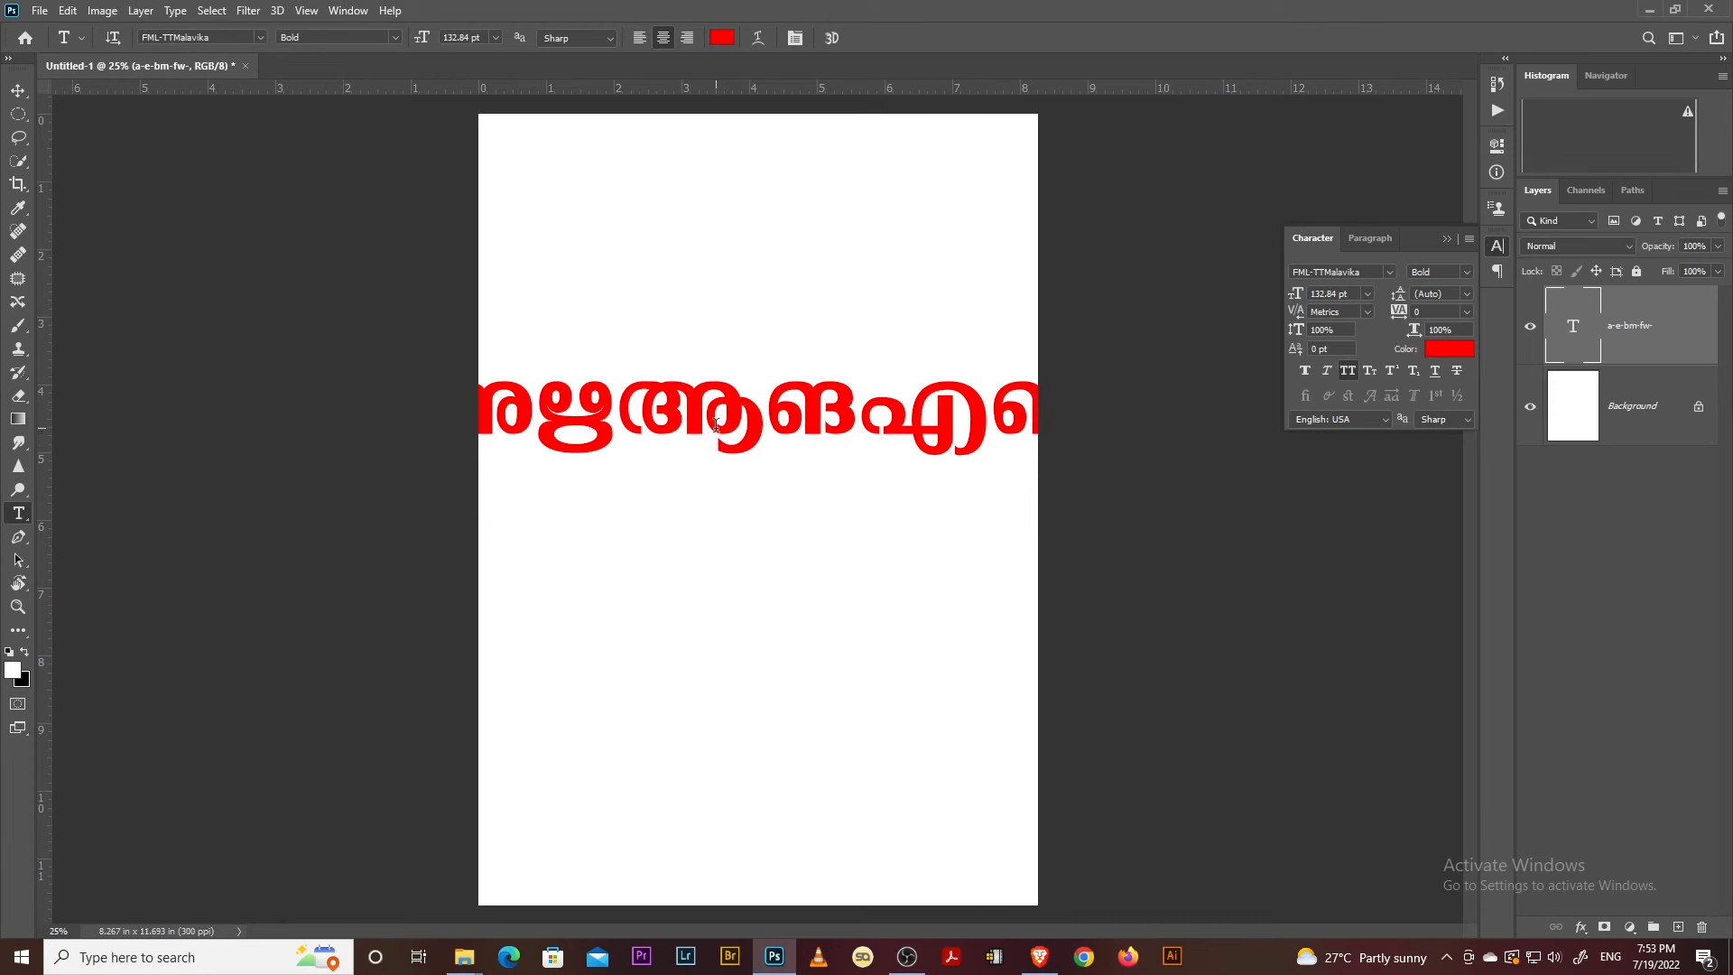
Scale the text down to about 74 pt and position it within the page
left_click(20, 98)
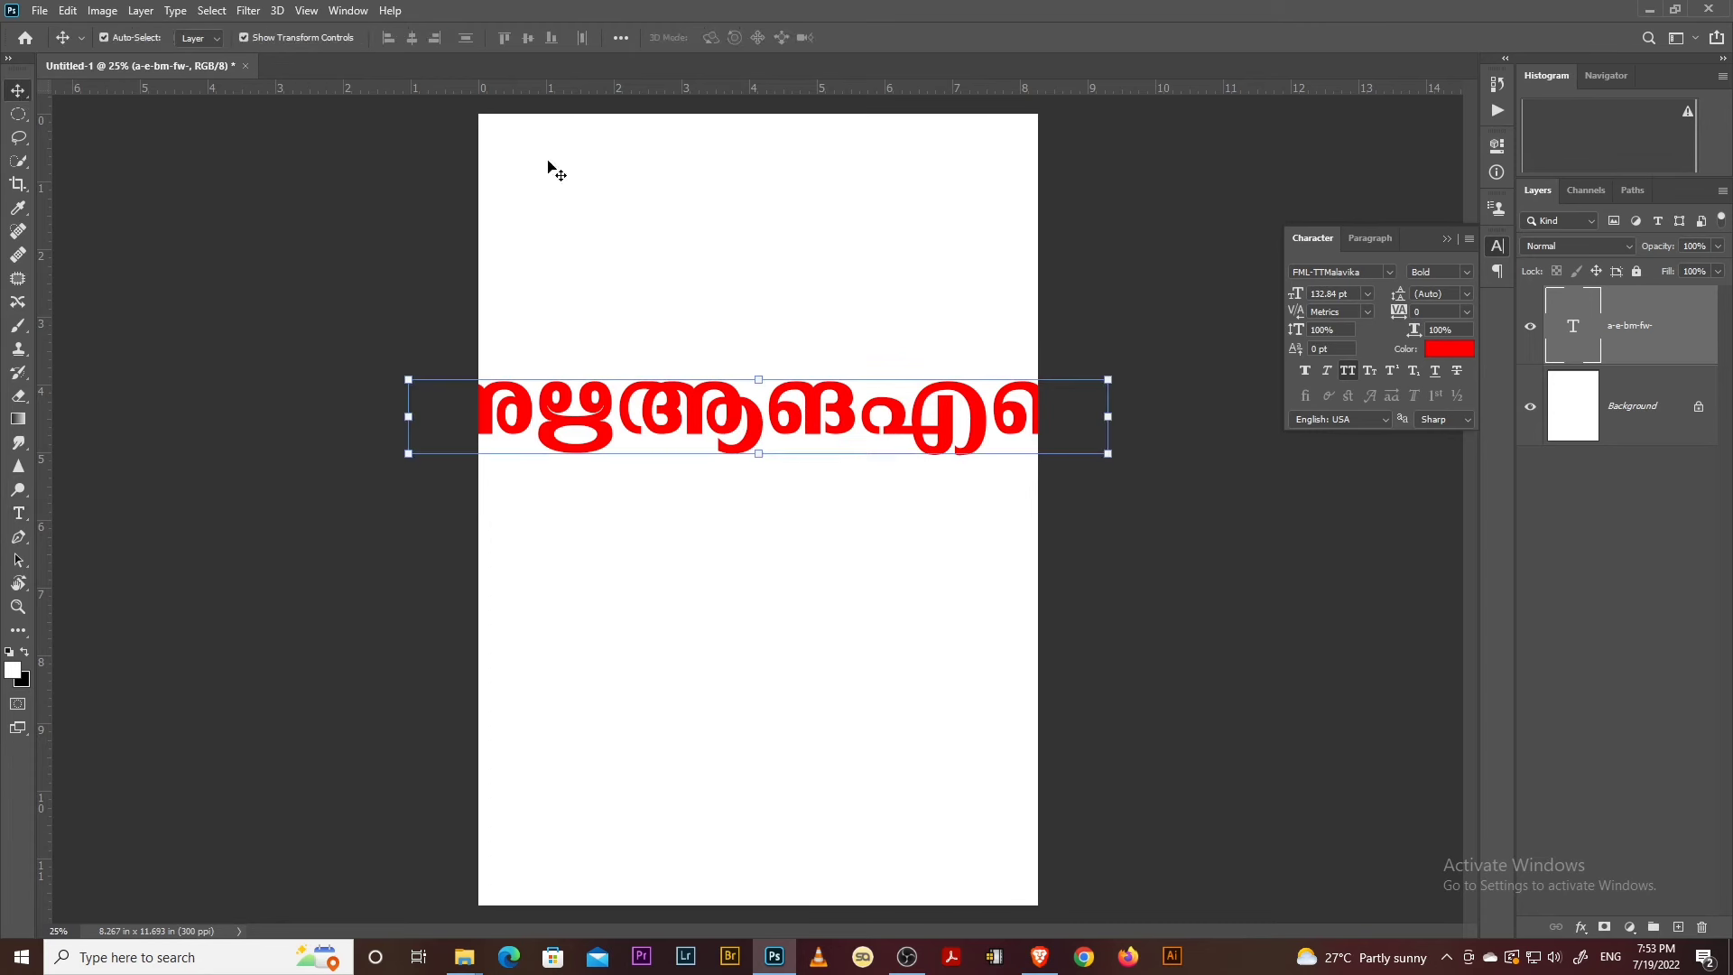
left_click_drag(1114, 378, 978, 416)
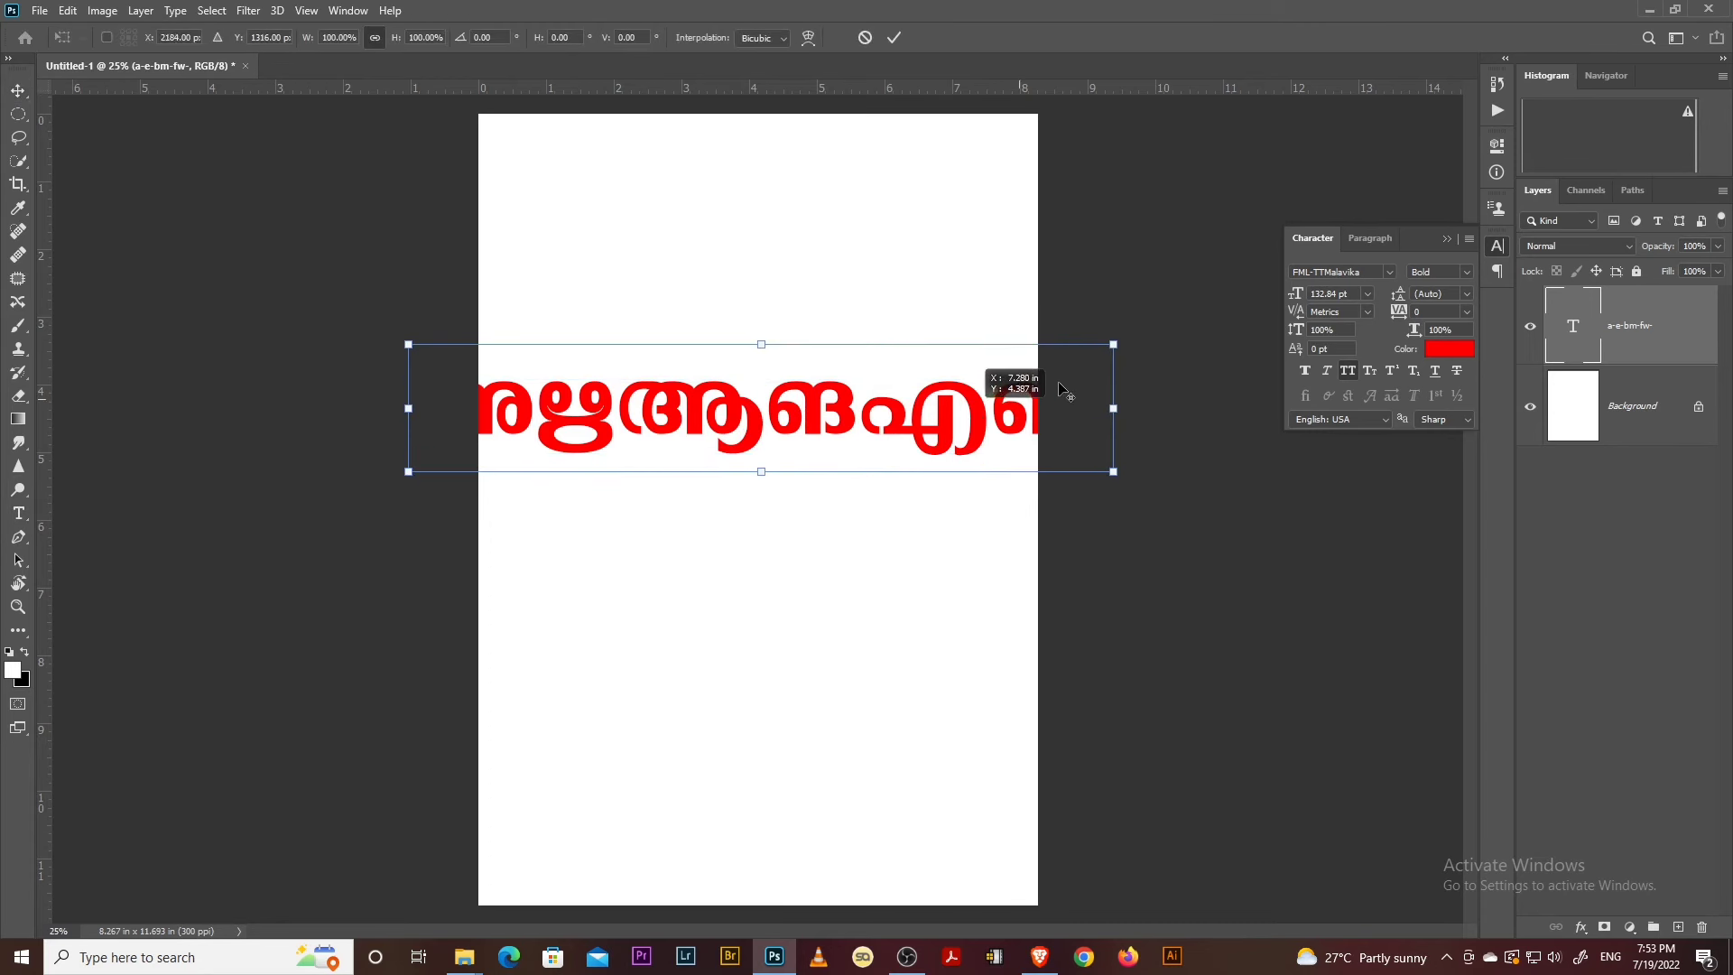
left_click_drag(1113, 345, 817, 474)
left_click_drag(710, 450, 847, 437)
key("Return")
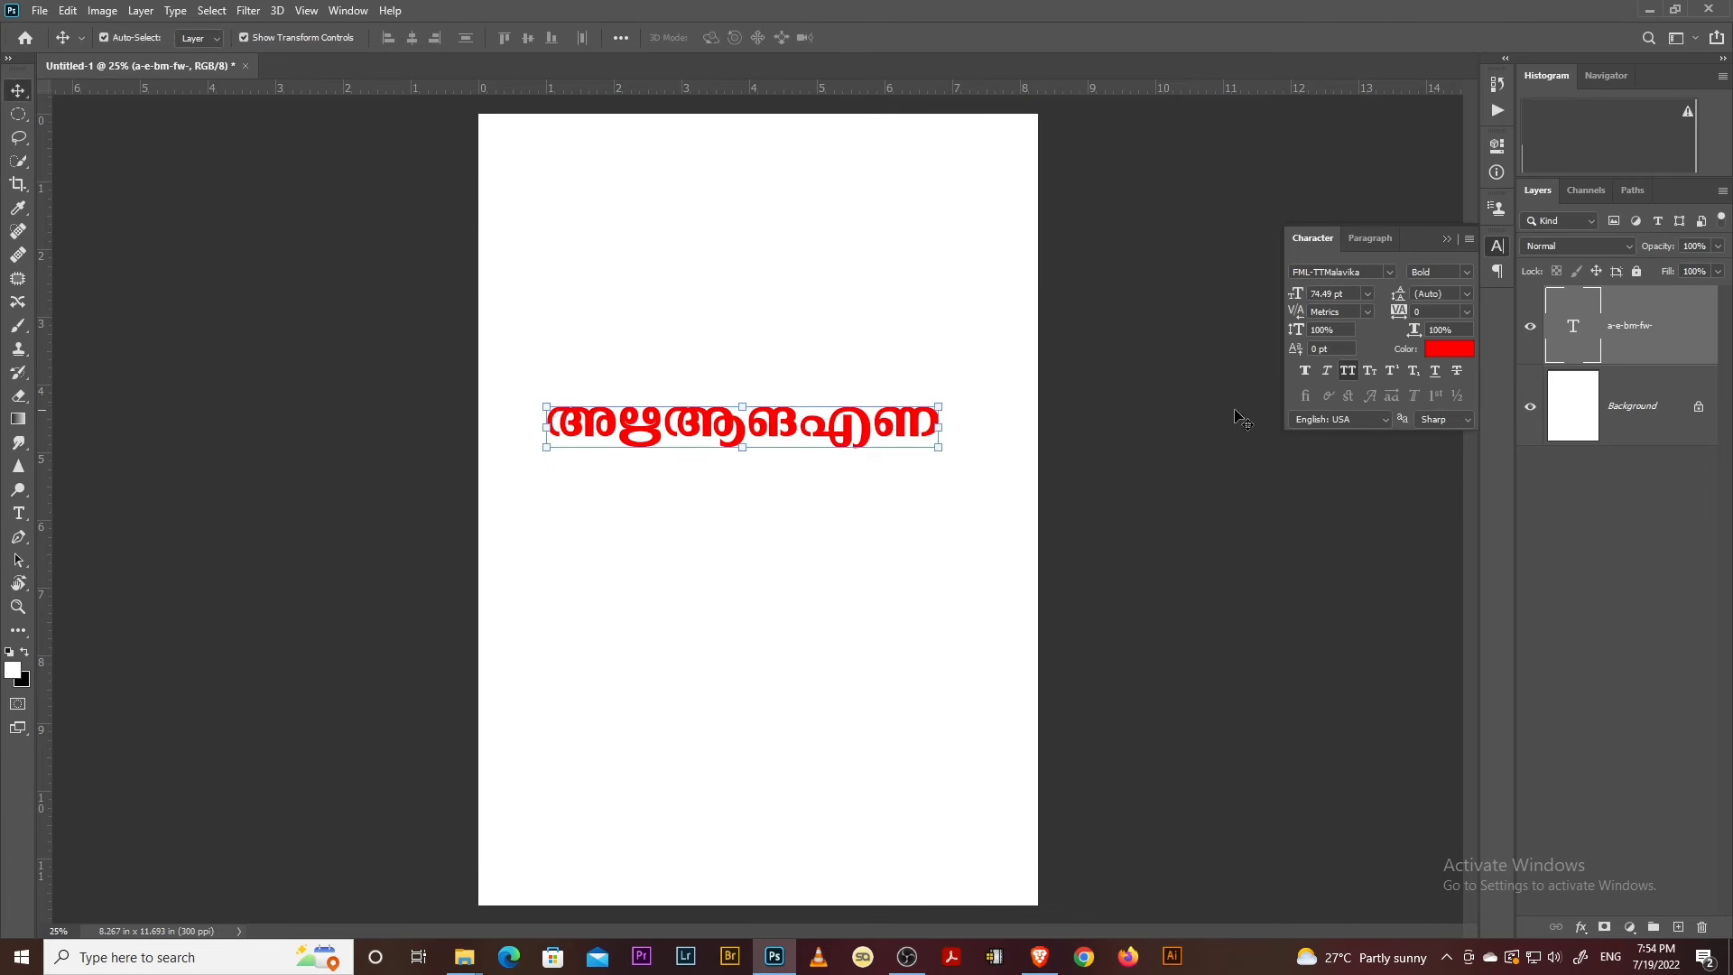
Toggle All Caps on the text layer to compare the results, leave it off, and close the character settings
left_click(1348, 370)
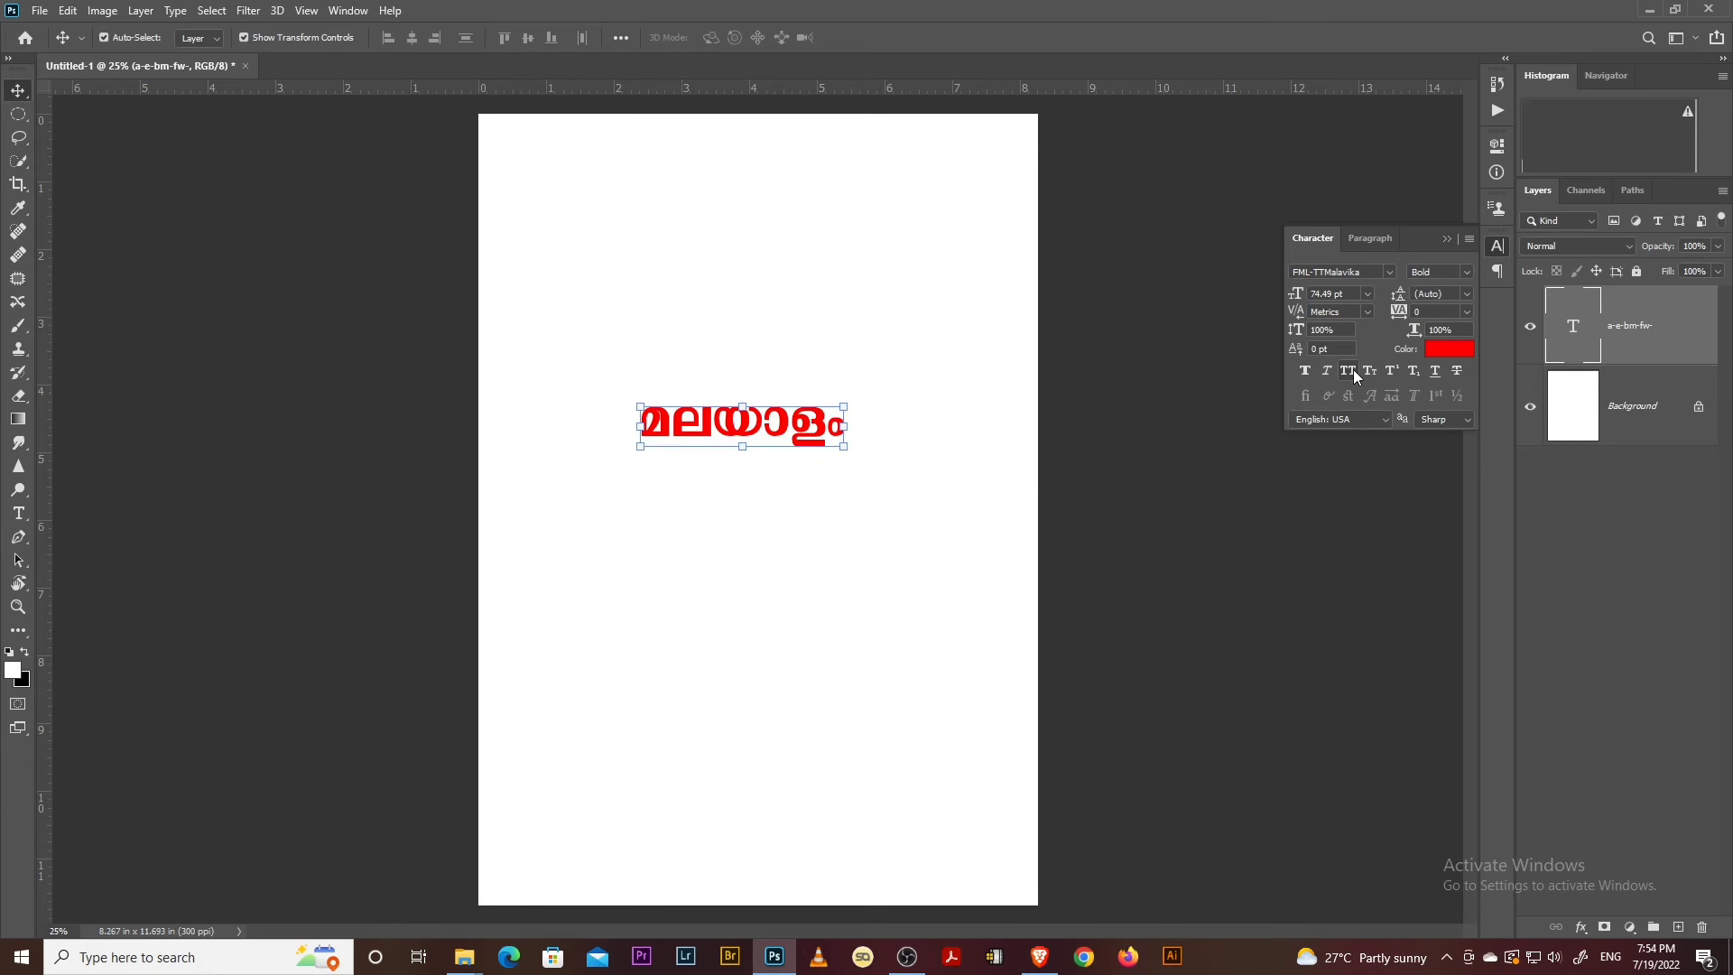
left_click(1352, 370)
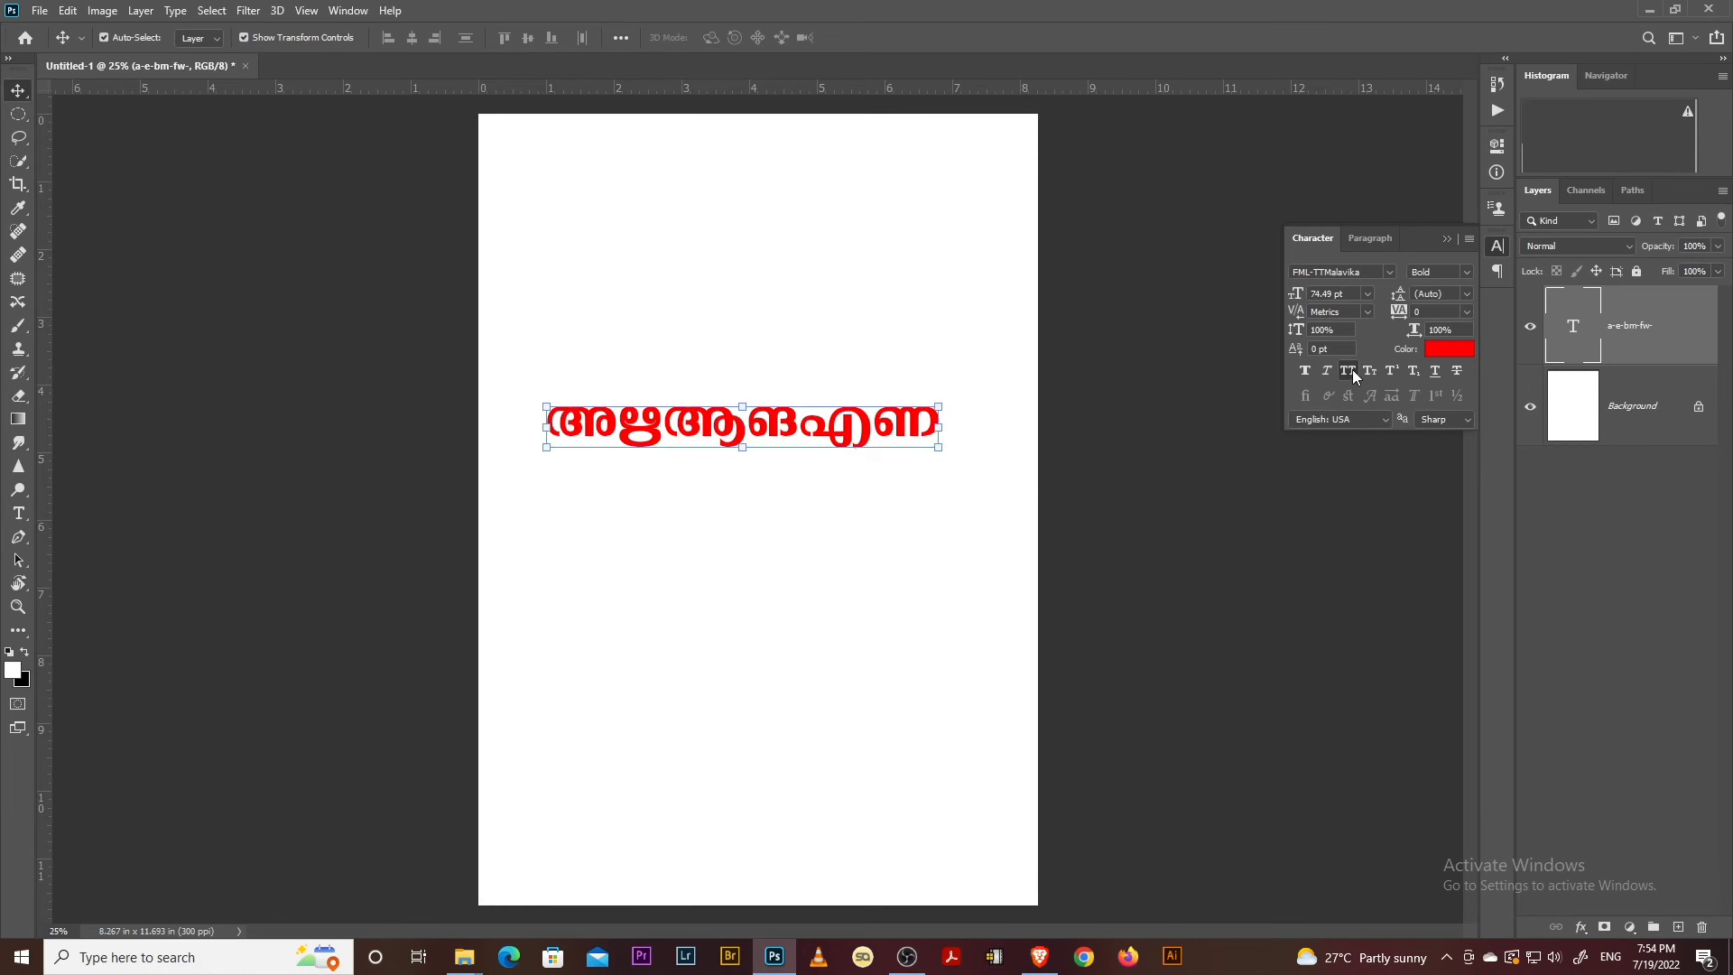
left_click(1352, 370)
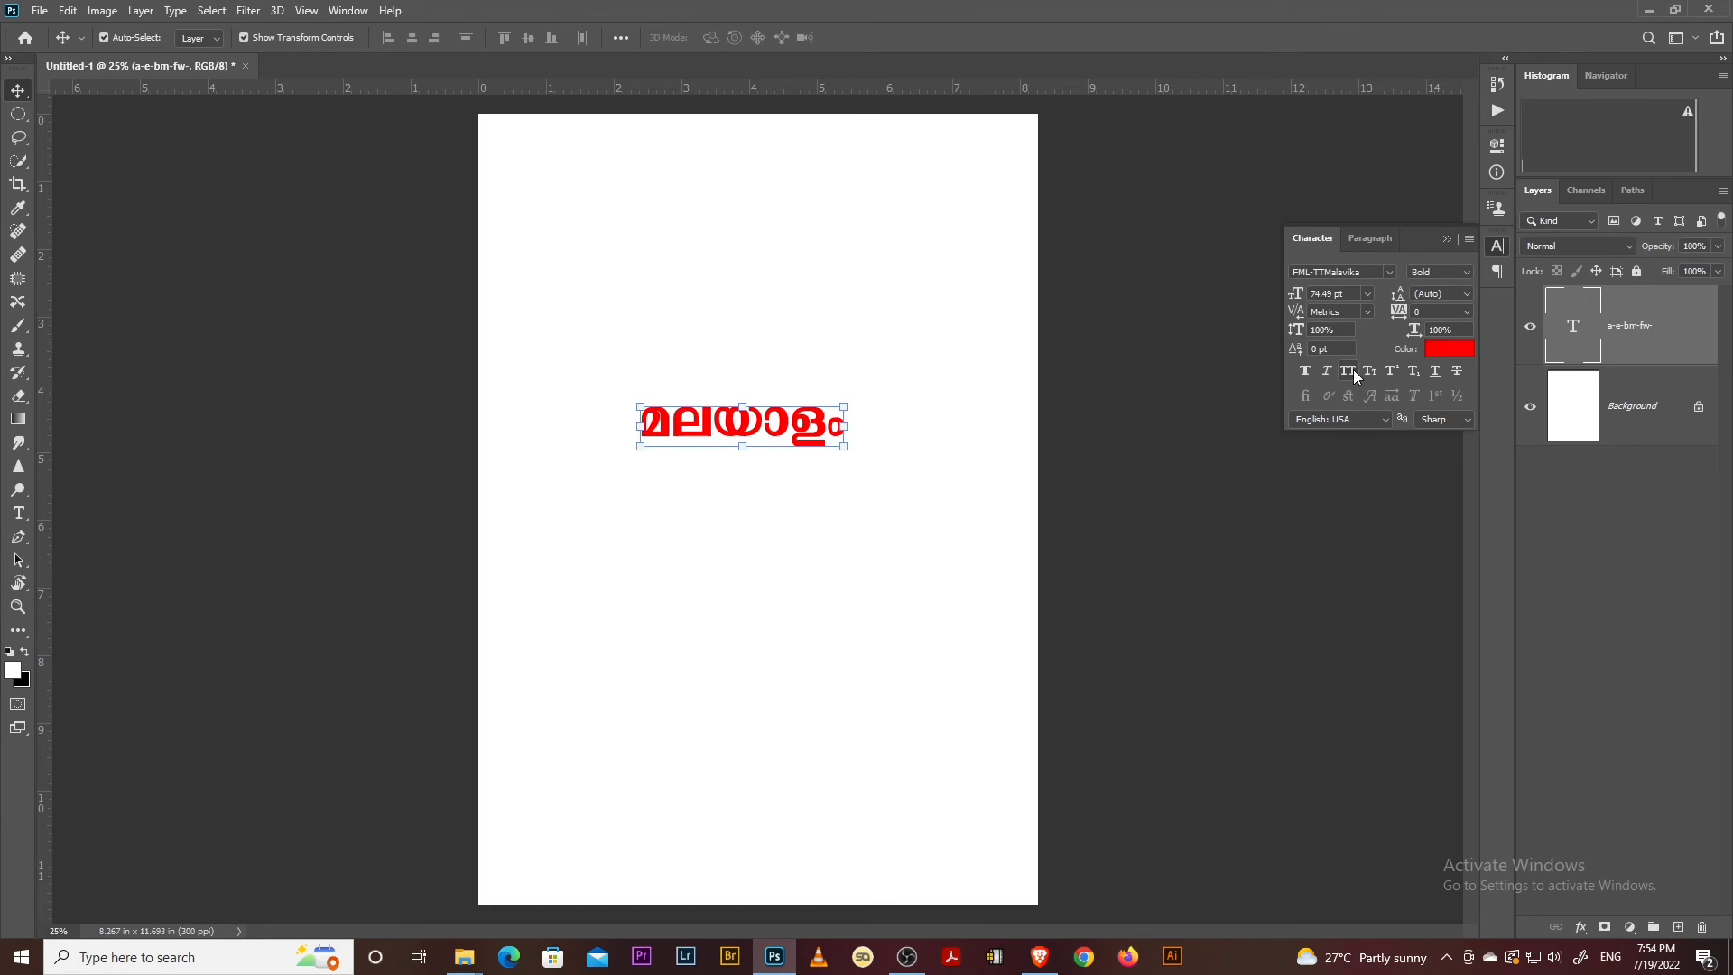
left_click(1350, 371)
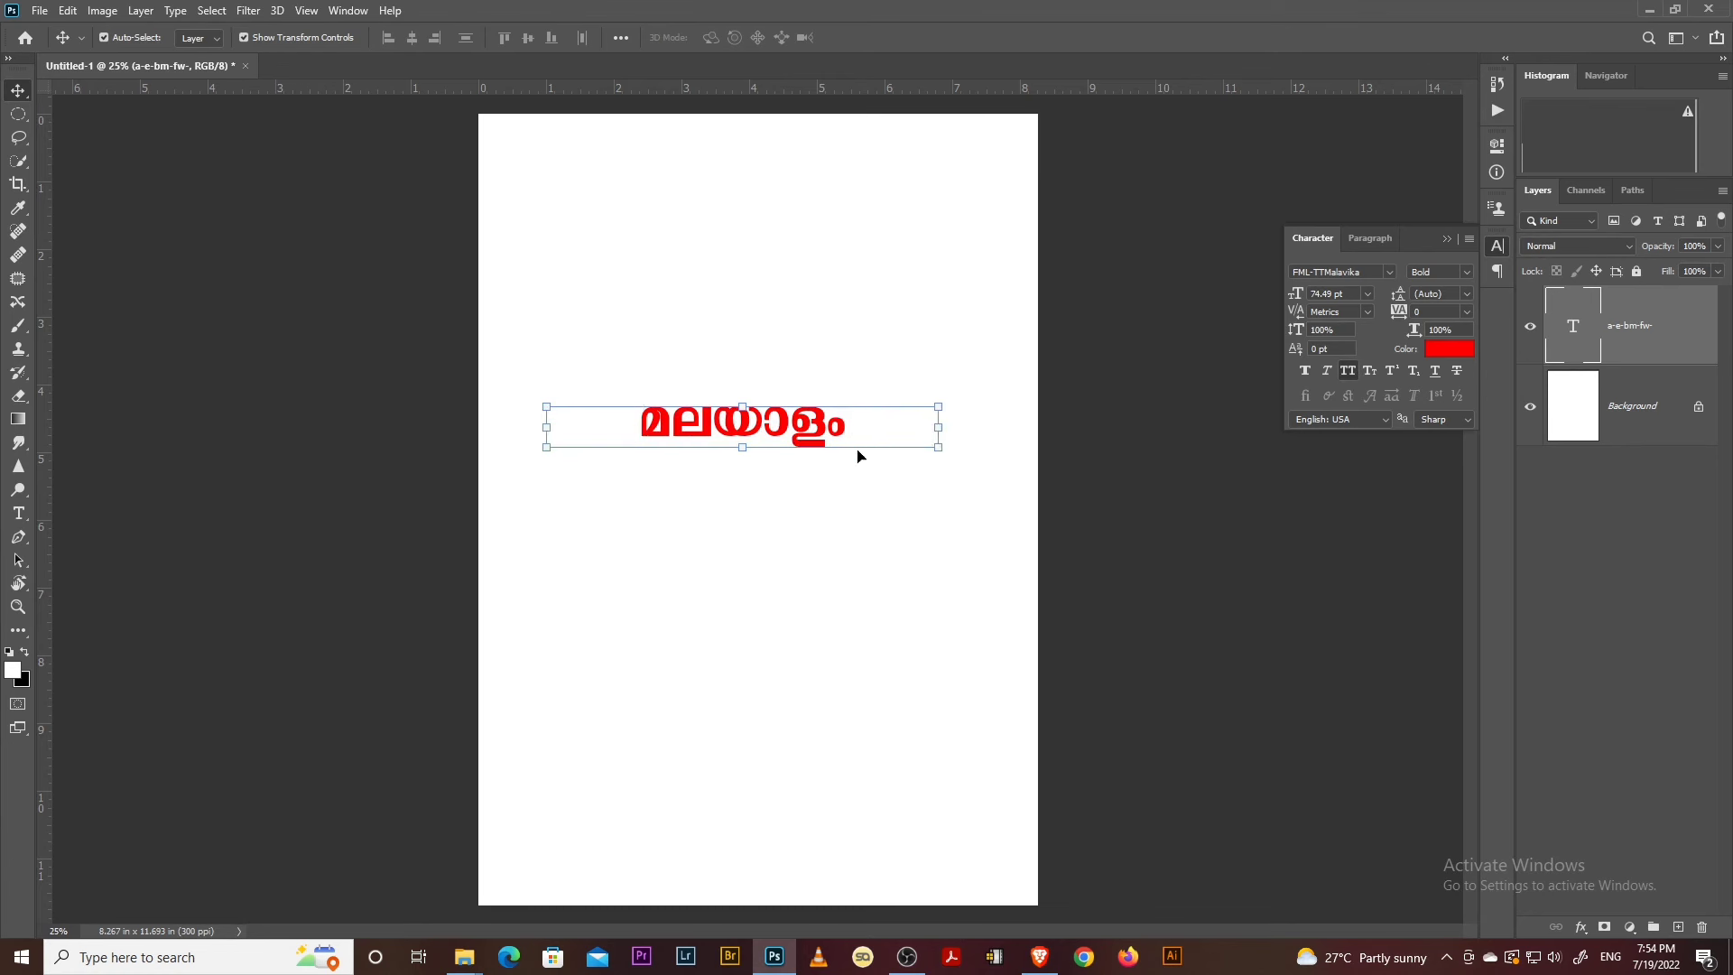
left_click(1351, 371)
left_click(1129, 542)
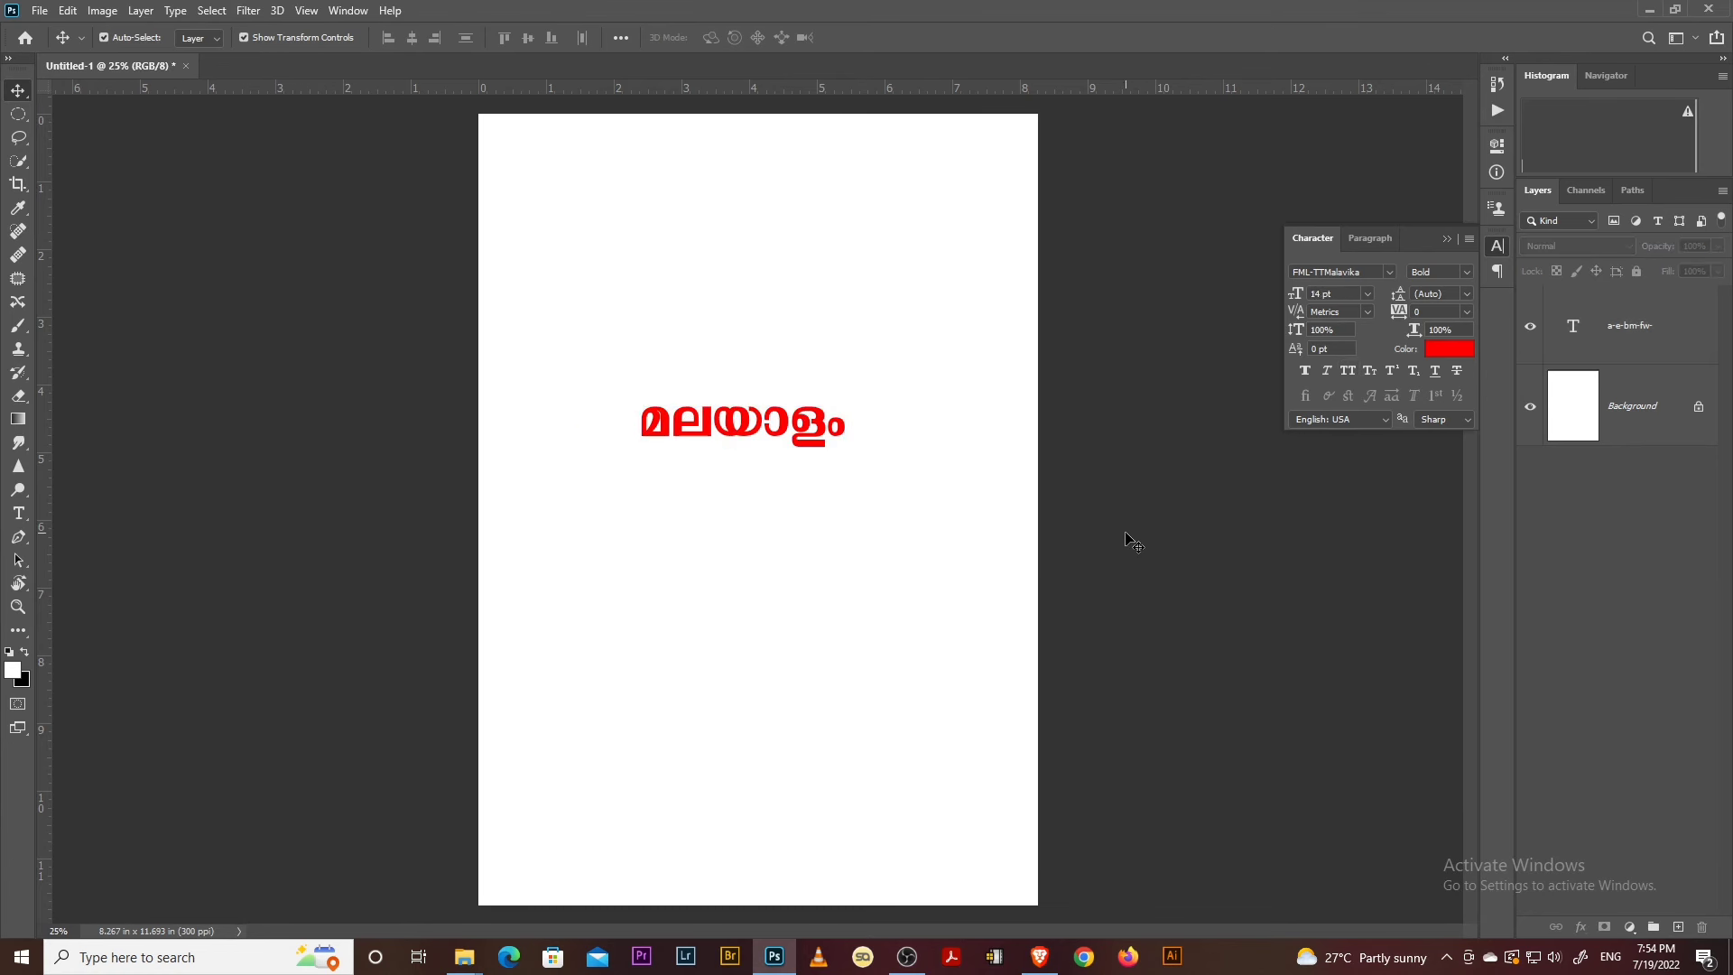
left_click(1446, 240)
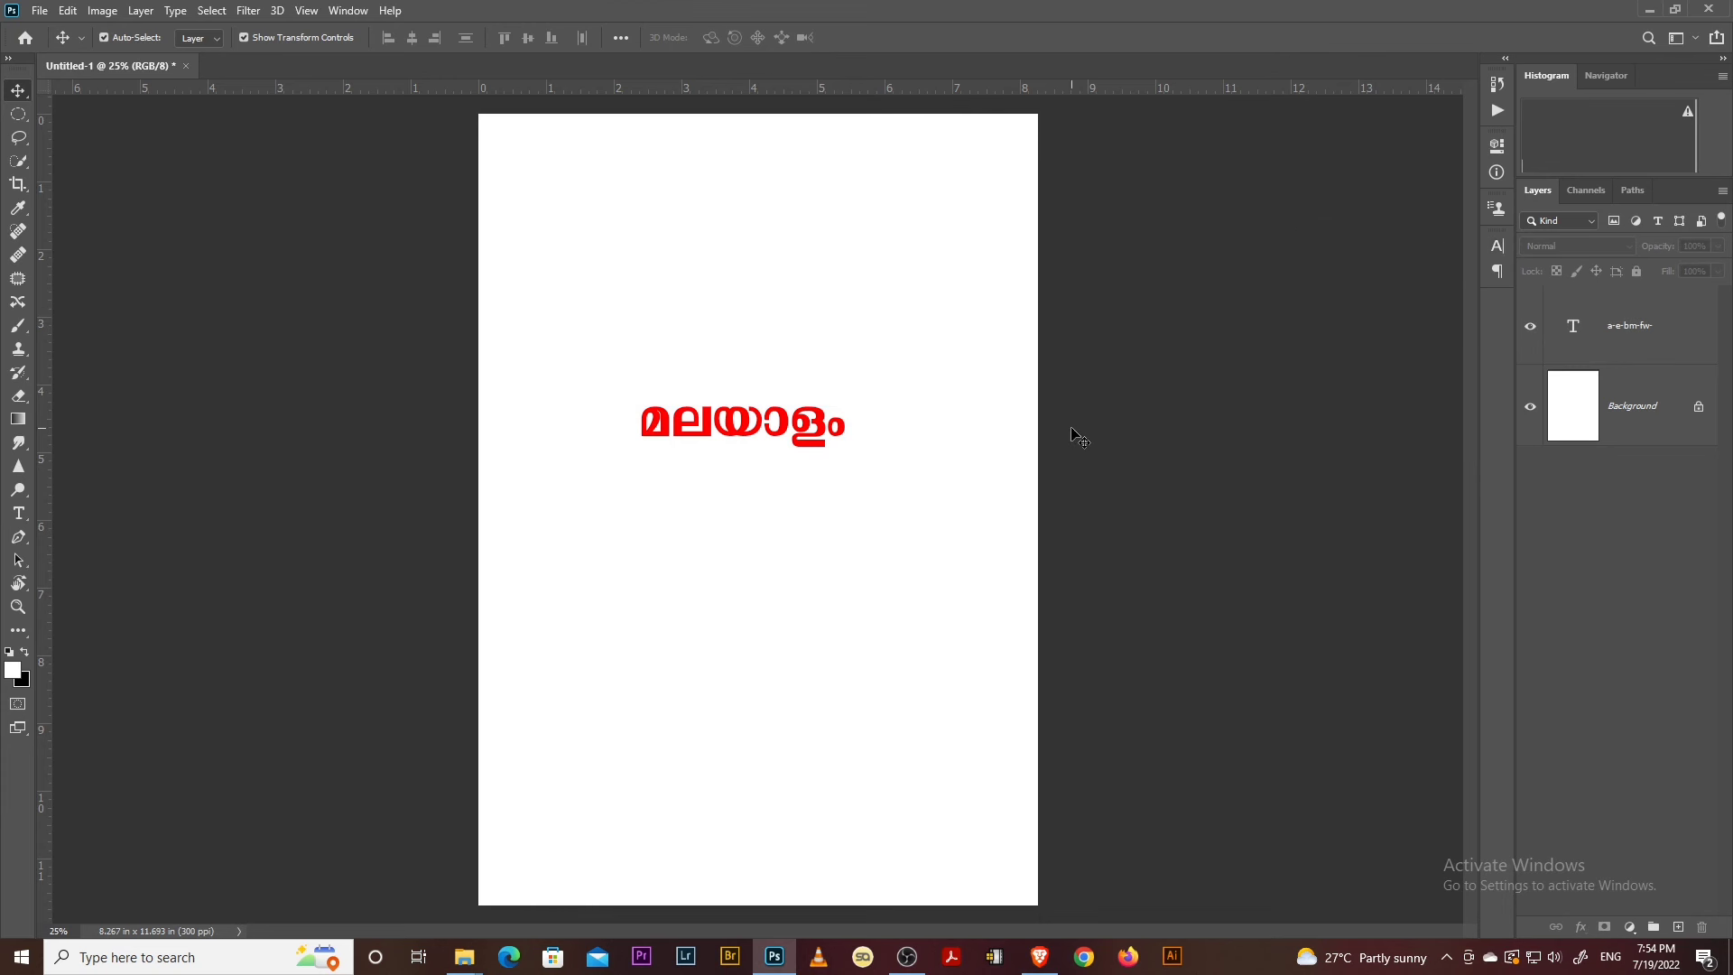
Select the Malayalam text and enlarge it with the transform handles
left_click(839, 426)
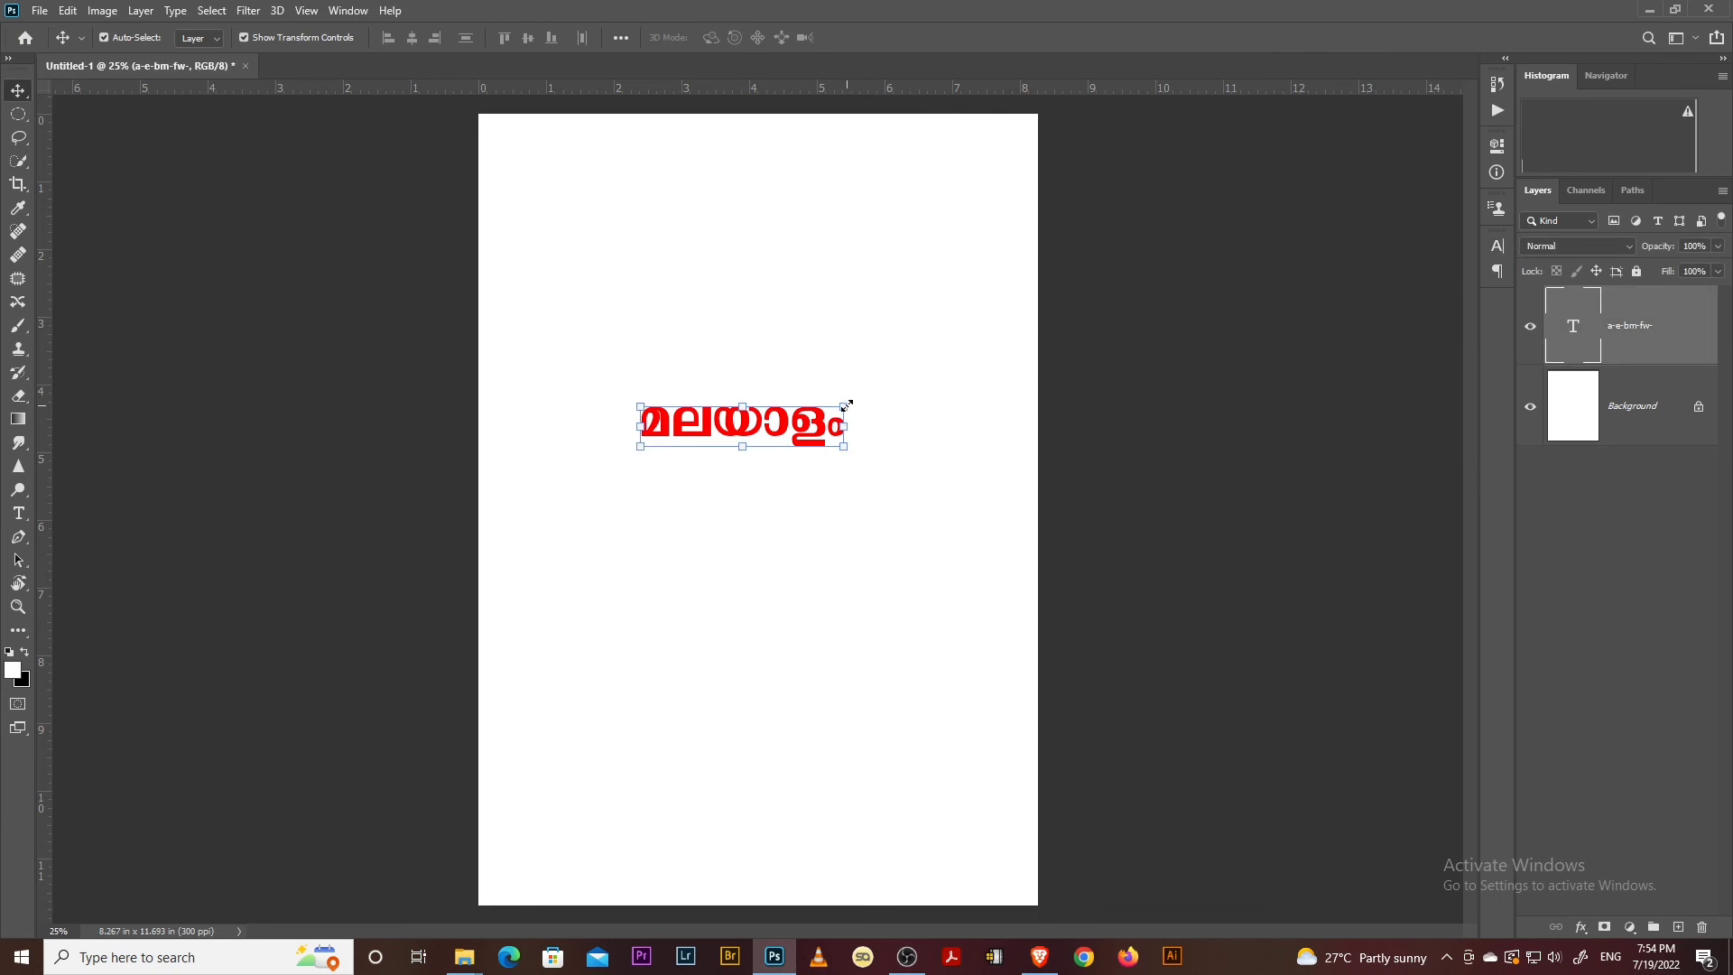
left_click_drag(846, 403, 885, 379)
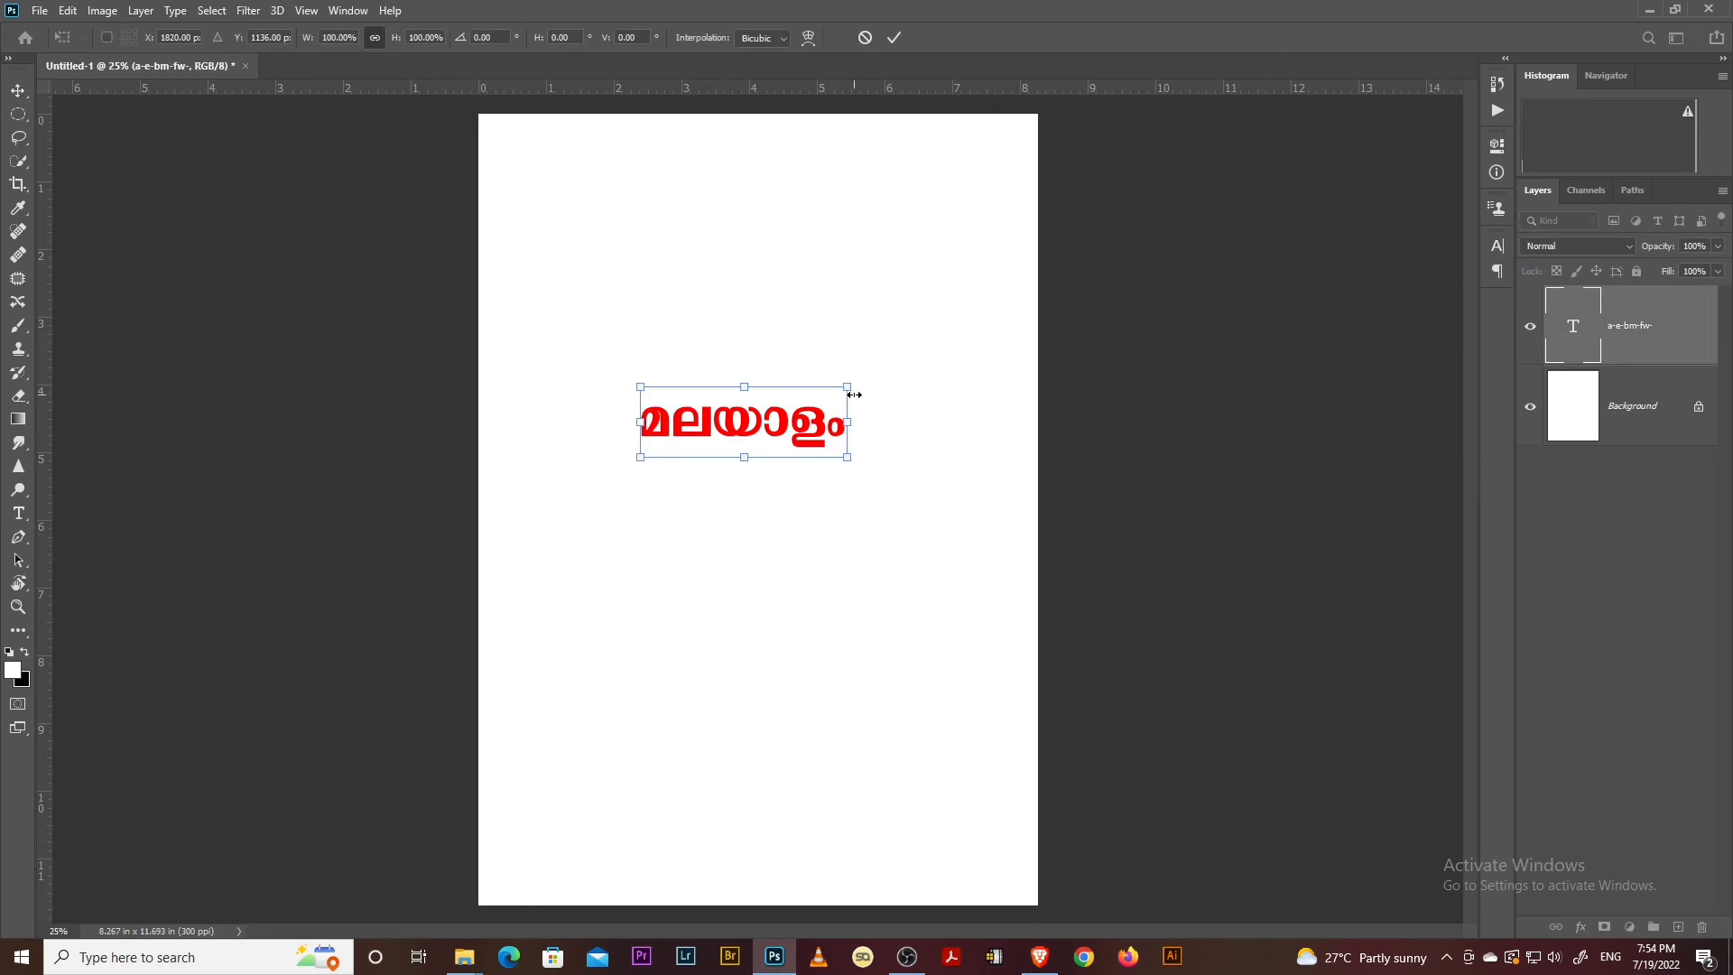